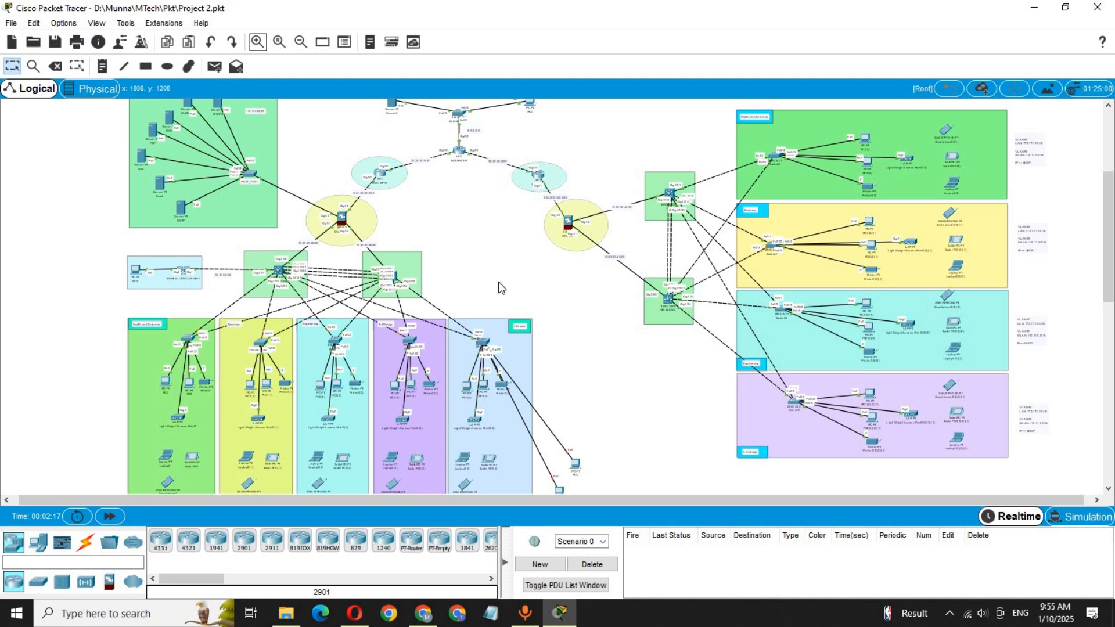
Step: Open the command line of Main-MLSW1 and return from the GigabitEthernet1/0/1 interface to global configuration mode
{"action": "left_click", "coordinate": [256, 41]}
{"action": "left_click_drag", "start_coordinate": [469, 497], "coordinate": [347, 500]}
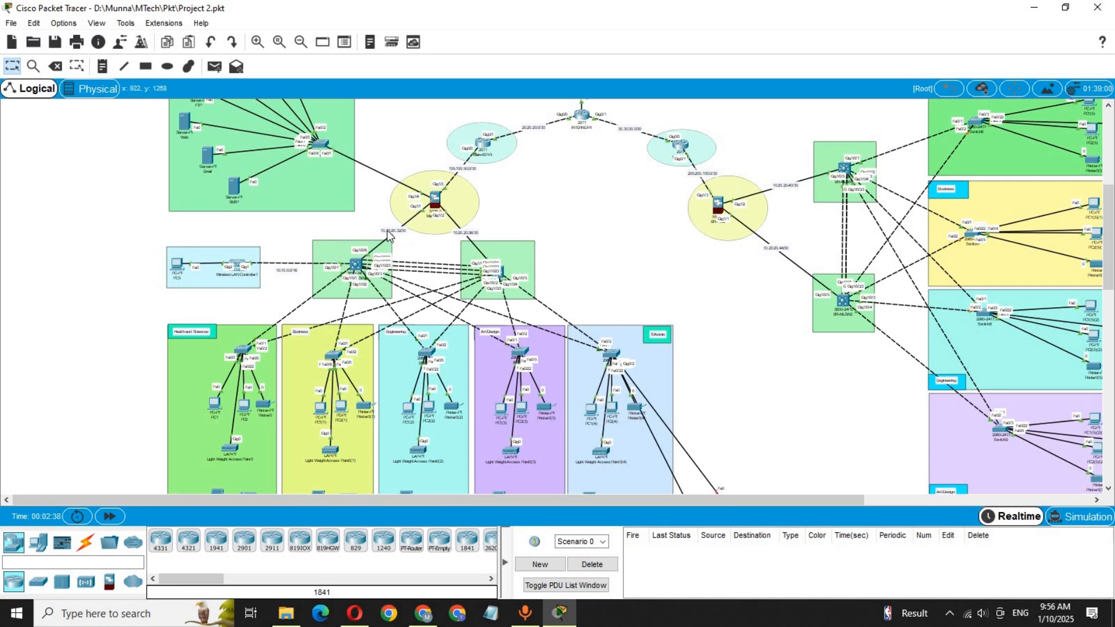
{"action": "left_click", "coordinate": [357, 268]}
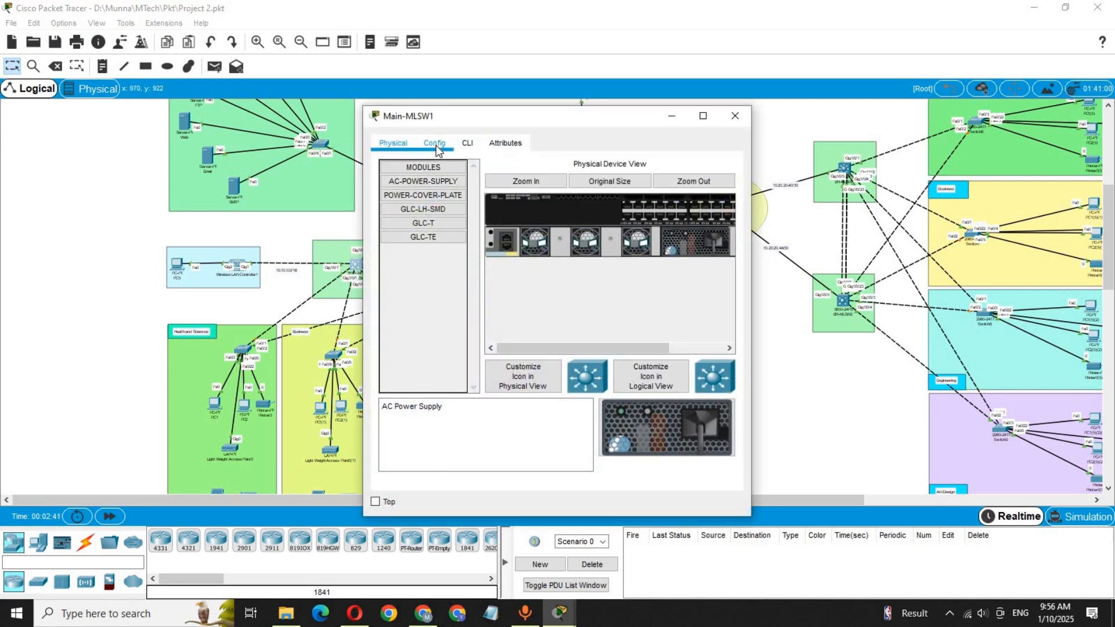
{"action": "left_click", "coordinate": [432, 143]}
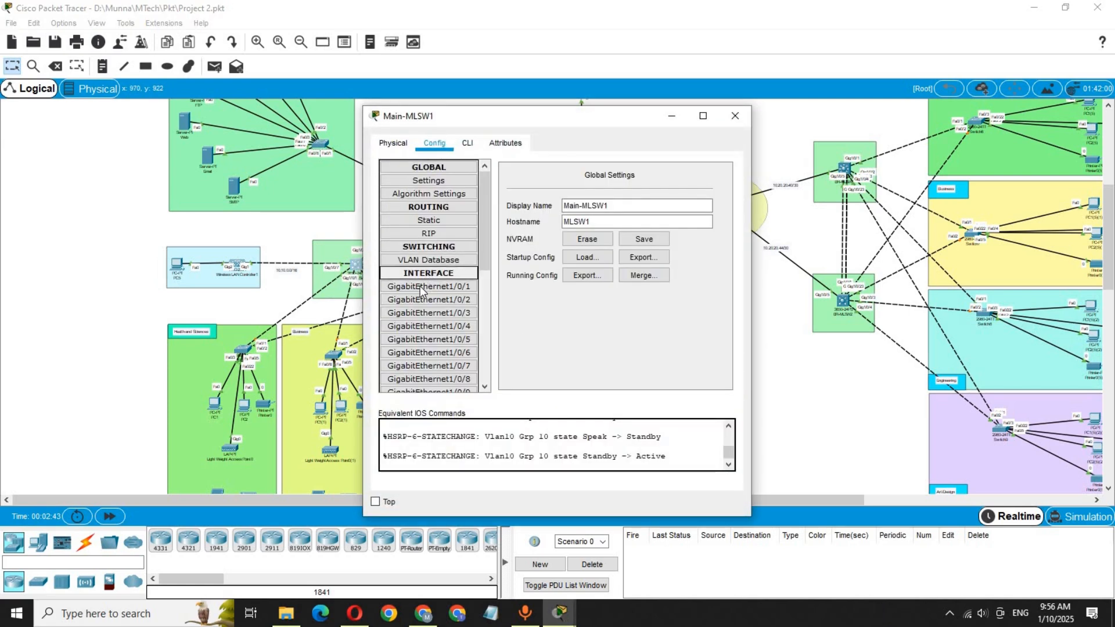
{"action": "left_click", "coordinate": [428, 287]}
{"action": "left_click", "coordinate": [468, 143]}
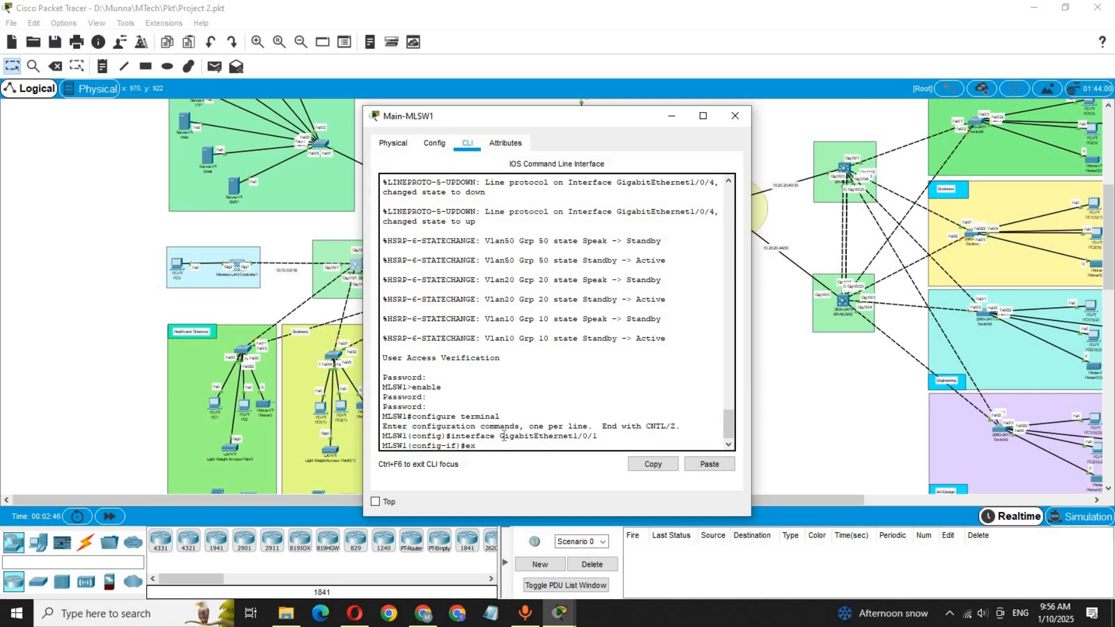
{"action": "type", "text": "exit"}
{"action": "key", "text": "Return"}
{"action": "key", "text": "Return"}
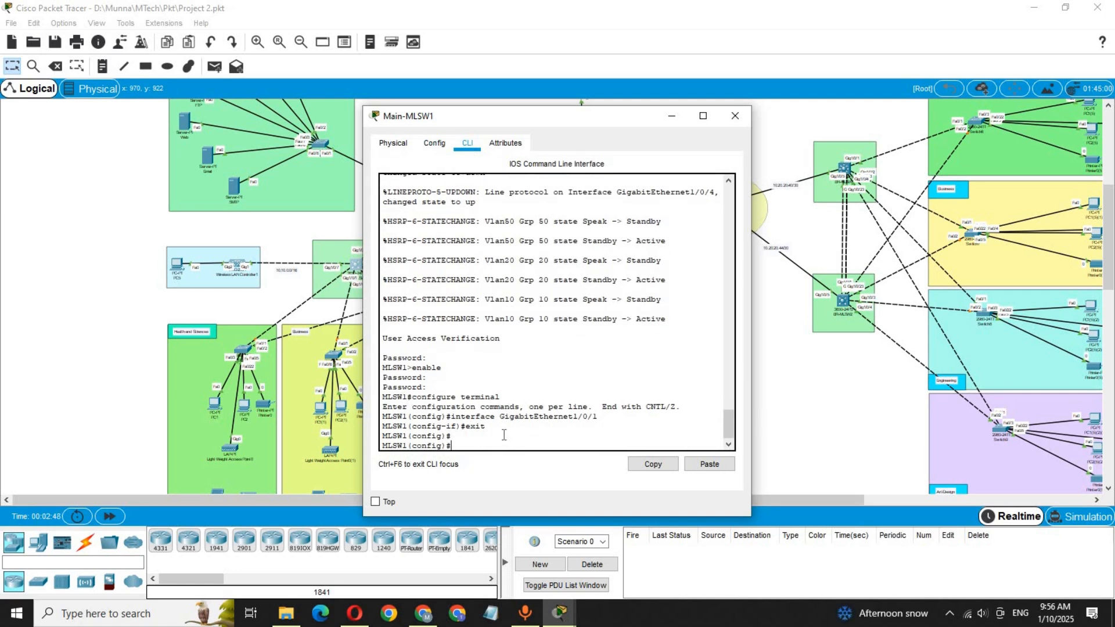
Step: Start OSPF routing process 10 on Main-MLSW1
{"action": "type", "text": "rou"}
{"action": "key", "text": "Tab"}
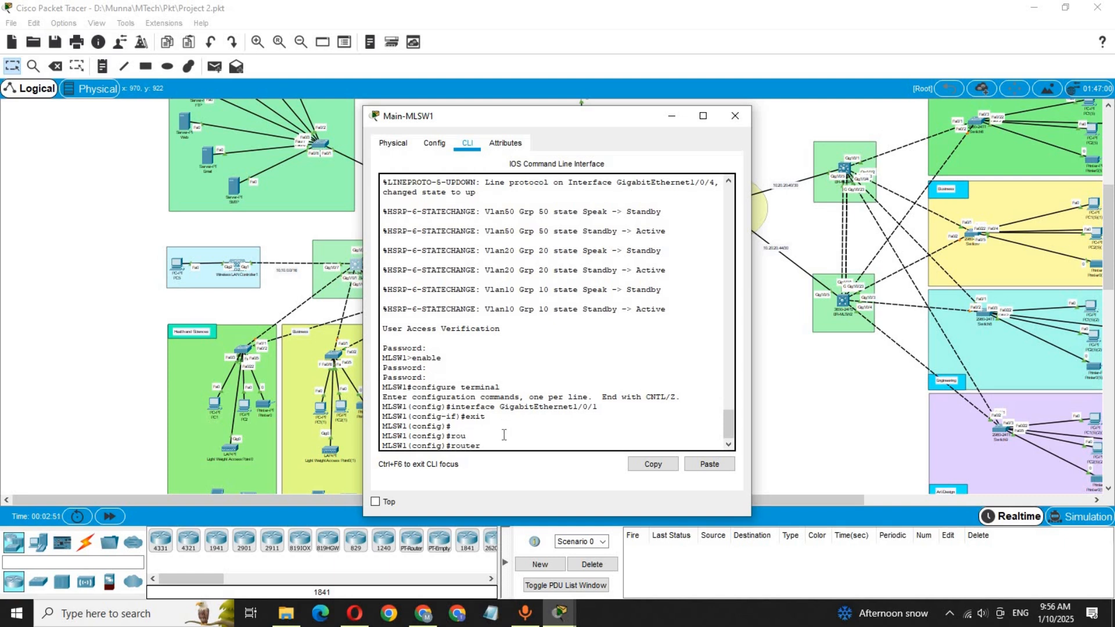
{"action": "type", "text": "os"}
{"action": "key", "text": "Tab"}
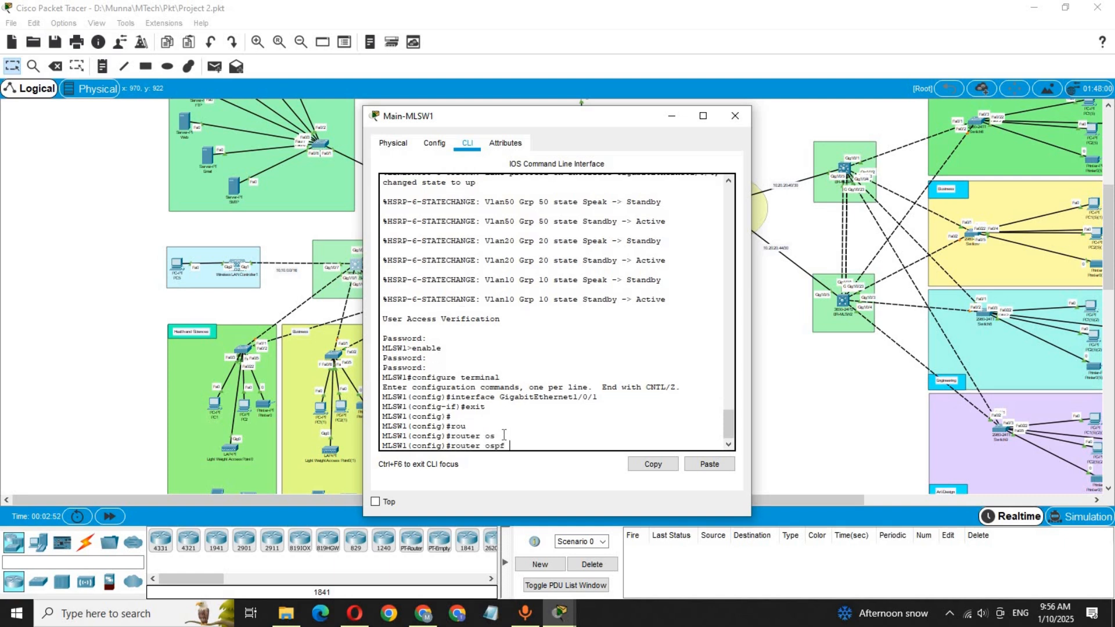
{"action": "type", "text": "10"}
{"action": "key", "text": "Return"}
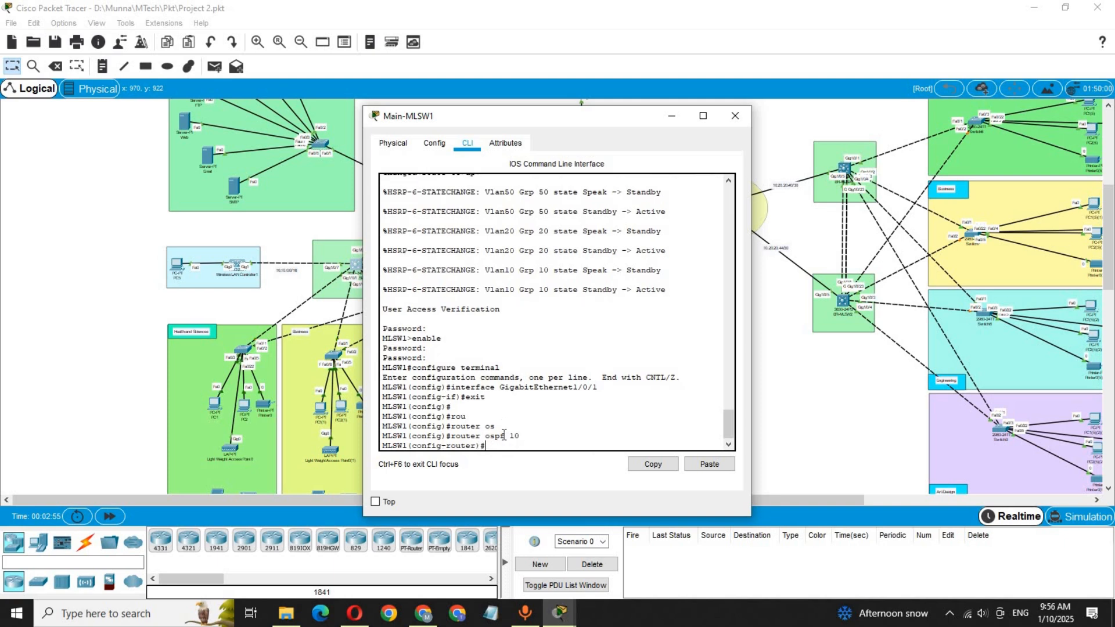
Step: Set the OSPF router ID to 1.1.1.1
{"action": "type", "text": "rou"}
{"action": "key", "text": "Tab"}
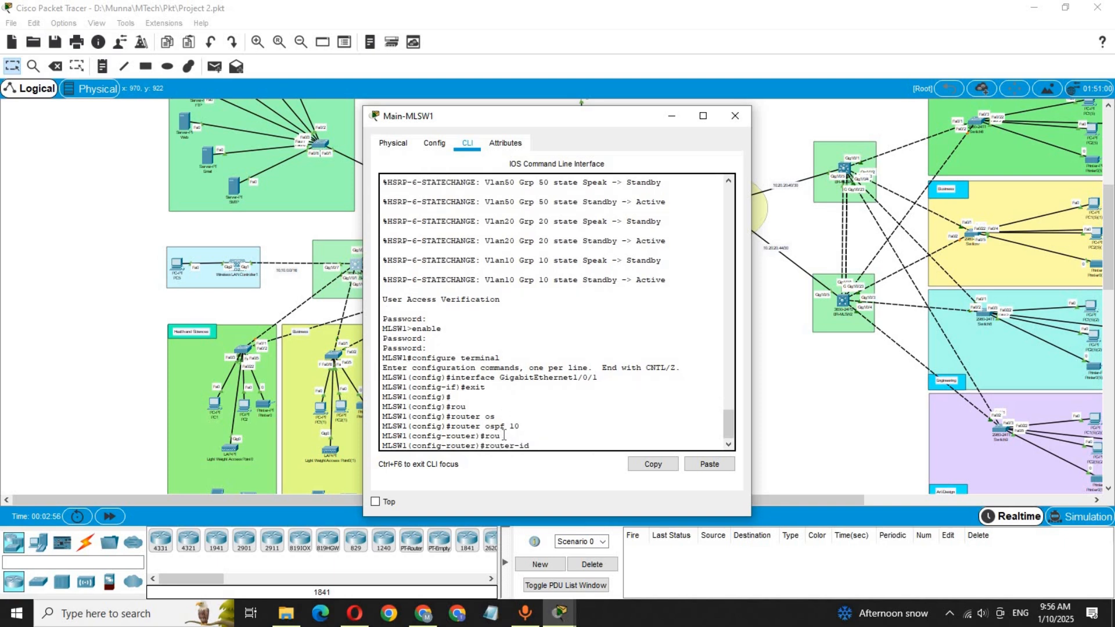
{"action": "type", "text": "1.1.1.1"}
{"action": "key", "text": "Return"}
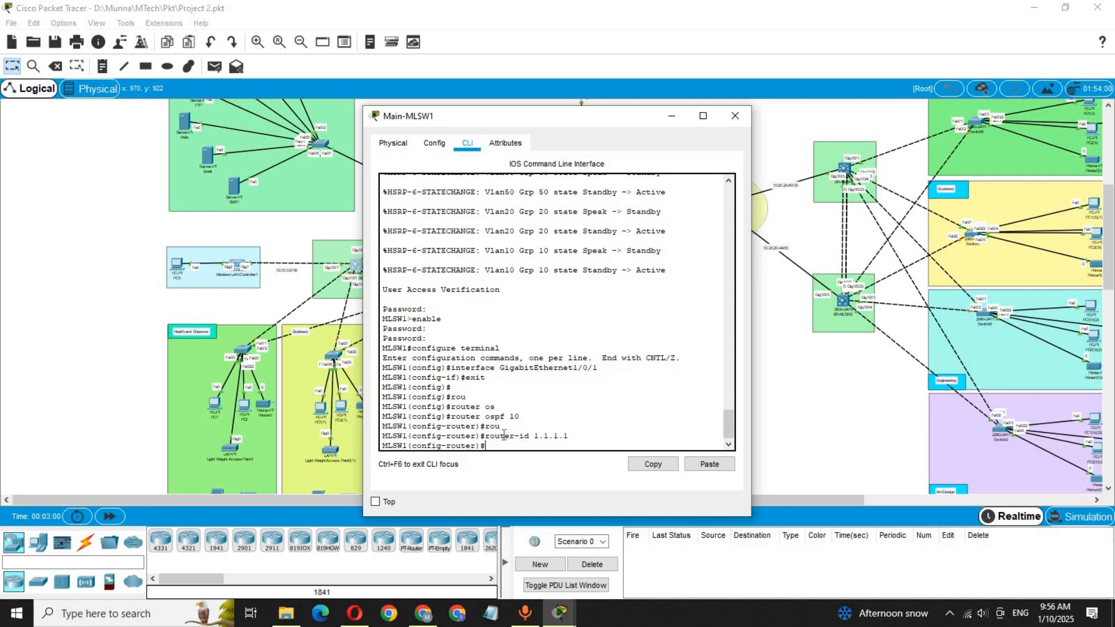
Step: Begin an OSPF network statement with the VLAN 10 management address 192.168.0.0 copied from the note below the Health and Sciences area
{"action": "type", "text": "net"}
{"action": "key", "text": "Tab"}
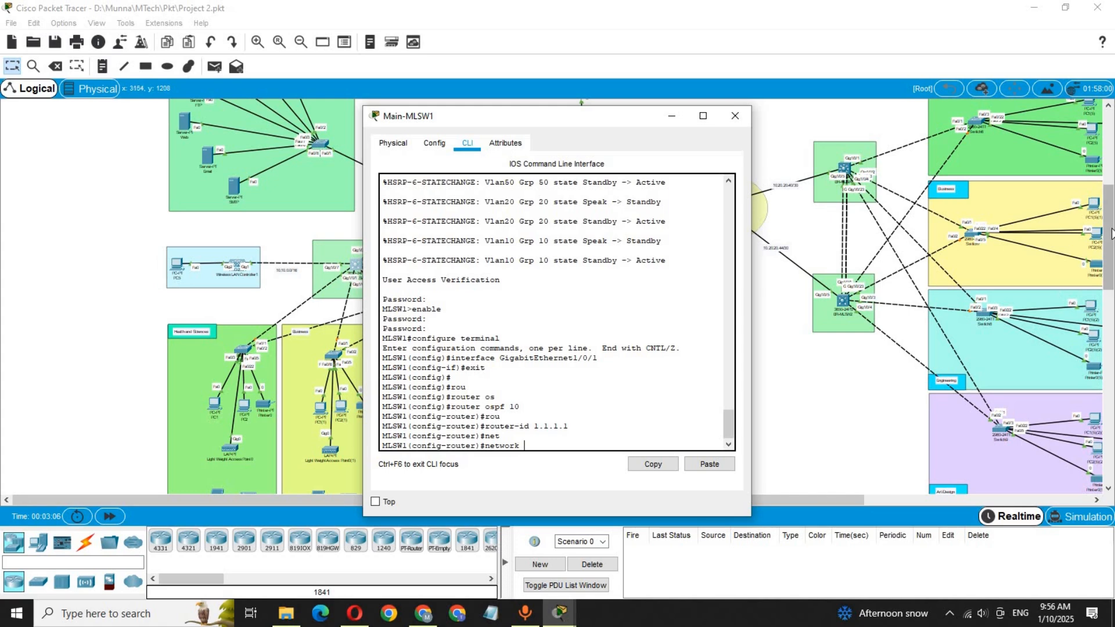
{"action": "left_click_drag", "start_coordinate": [1111, 232], "coordinate": [1113, 260]}
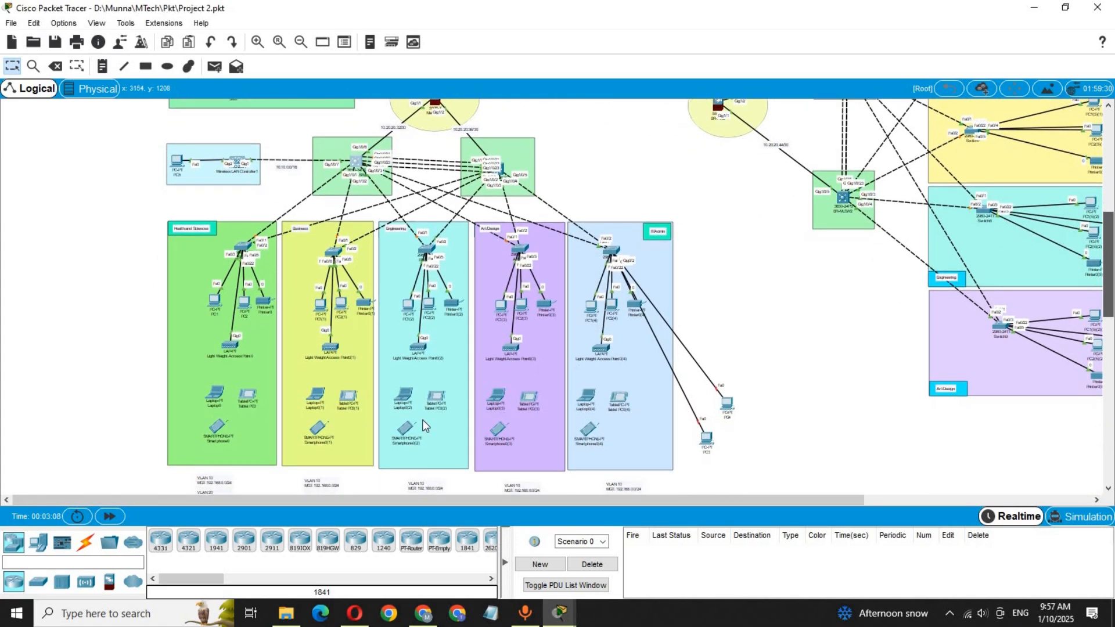
{"action": "double_click", "coordinate": [225, 479]}
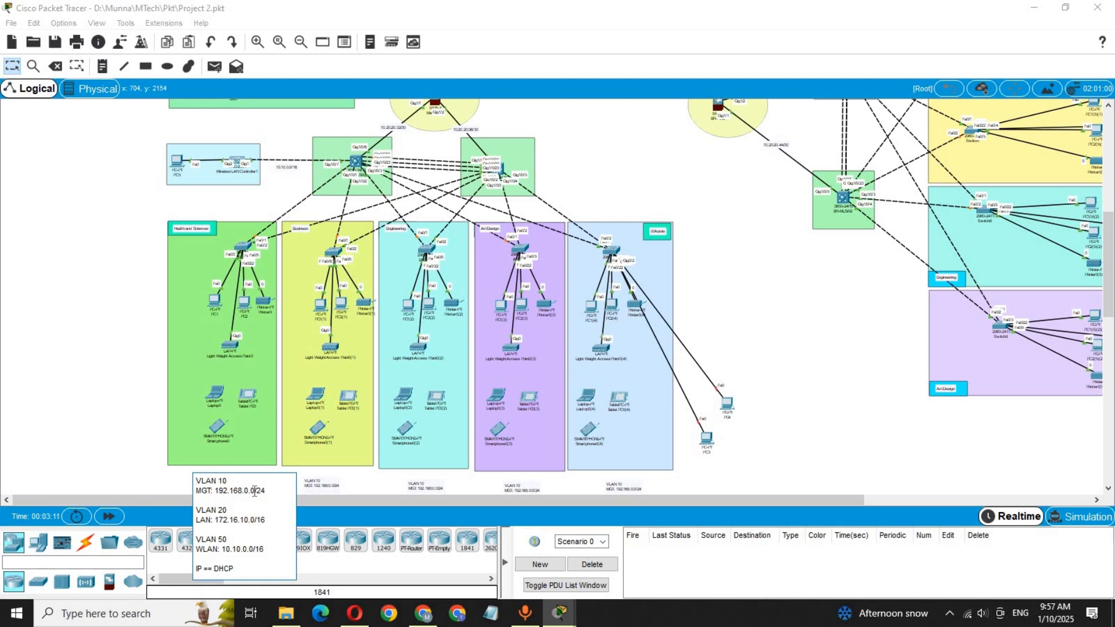
{"action": "left_click_drag", "start_coordinate": [255, 491], "coordinate": [215, 491]}
{"action": "key", "text": "ctrl+c"}
{"action": "left_click", "coordinate": [355, 162]}
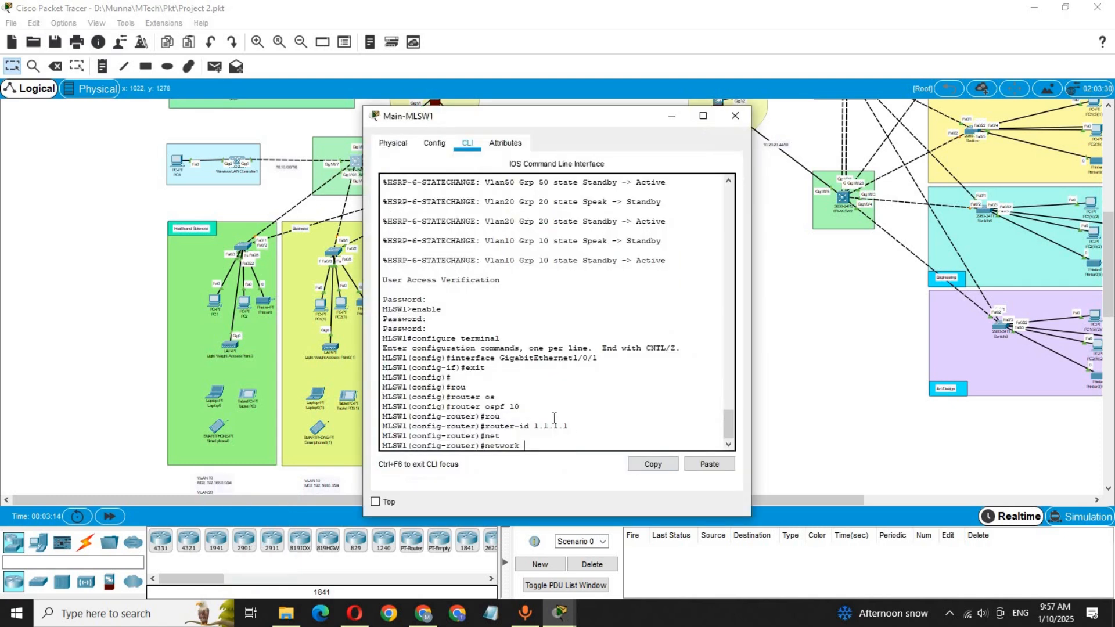
{"action": "left_click", "coordinate": [703, 464]}
{"action": "left_click", "coordinate": [617, 441]}
Step: Complete the 192.168.0.0 network statement with wildcard mask 0.0.0.255 and area 0
{"action": "type", "text": "0.0 0.0.0"}
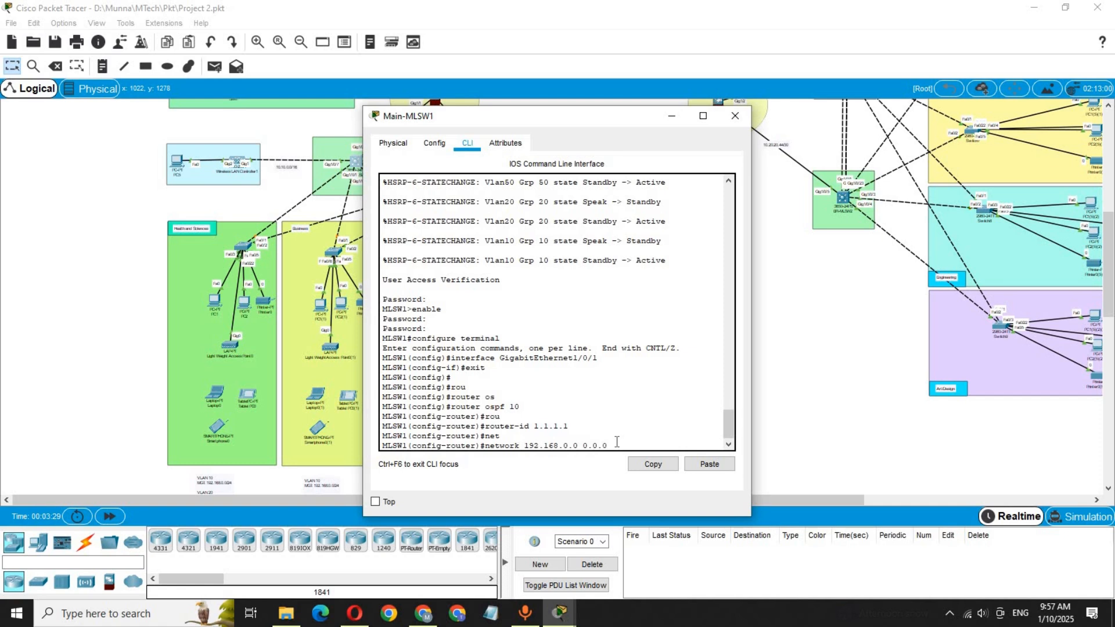
{"action": "type", "text": ".255"}
{"action": "key", "text": "Return"}
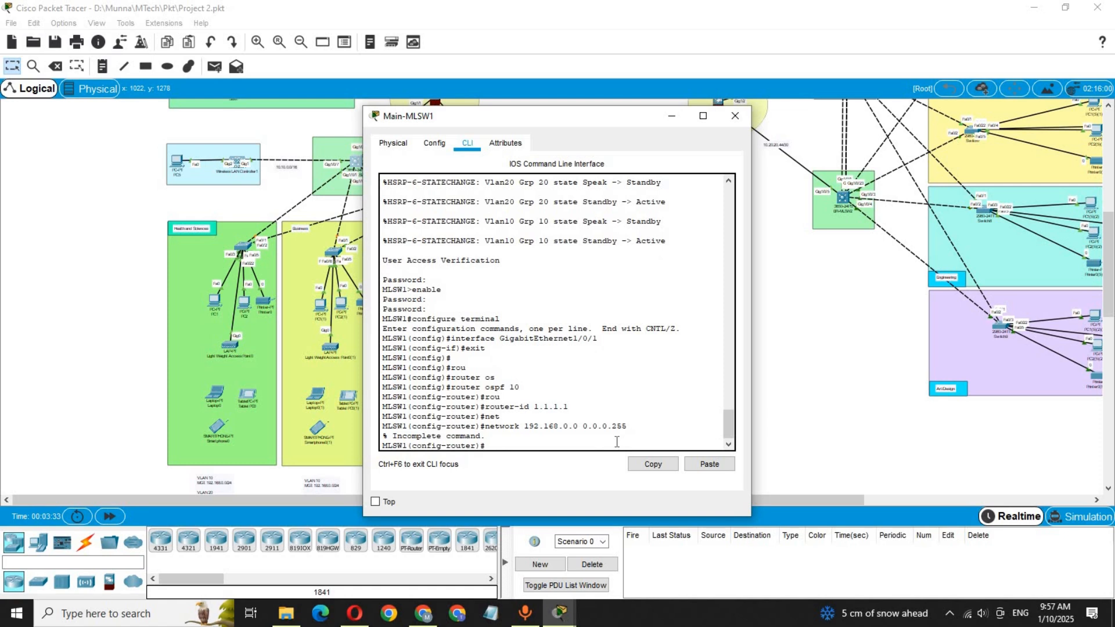
{"action": "key", "text": "Up"}
{"action": "type", "text": "ar"}
{"action": "key", "text": "Tab"}
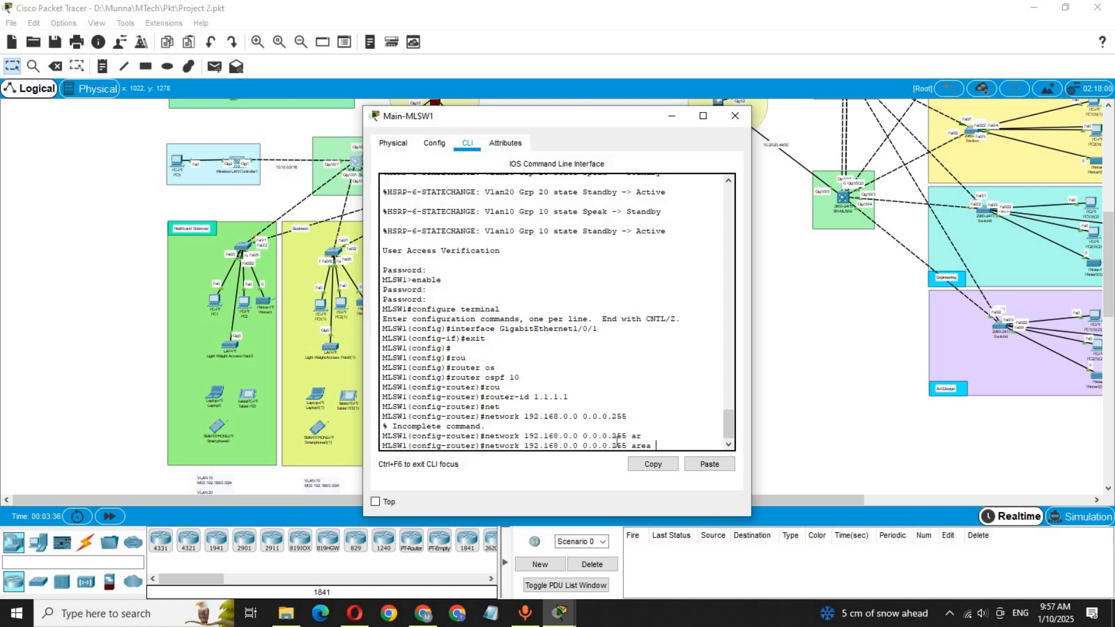
{"action": "type", "text": "0"}
{"action": "key", "text": "Return"}
{"action": "key", "text": "Return"}
{"action": "key", "text": "Return"}
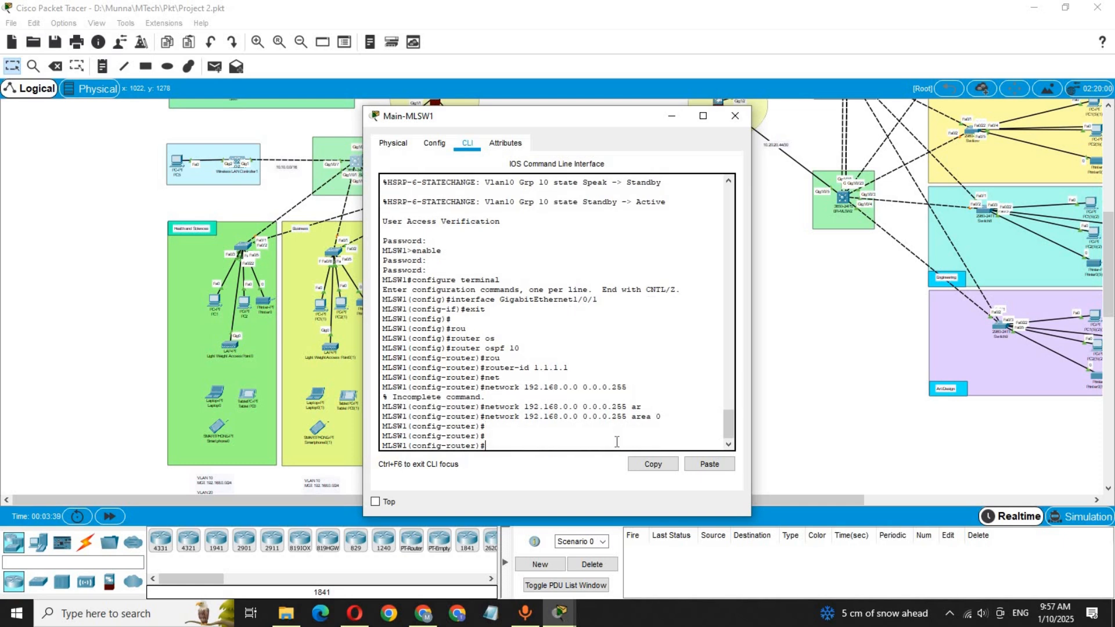
Step: Begin another network statement with the VLAN 20 LAN address 172.16.10.0 copied from the same topology note
{"action": "type", "text": "netw"}
{"action": "key", "text": "Tab"}
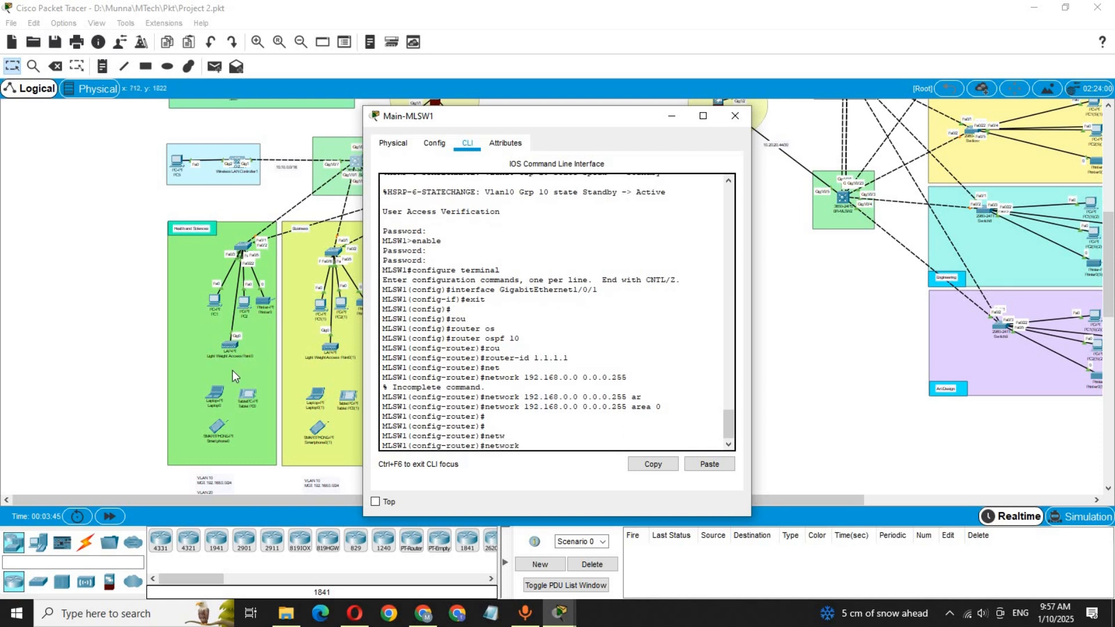
{"action": "left_click", "coordinate": [215, 482]}
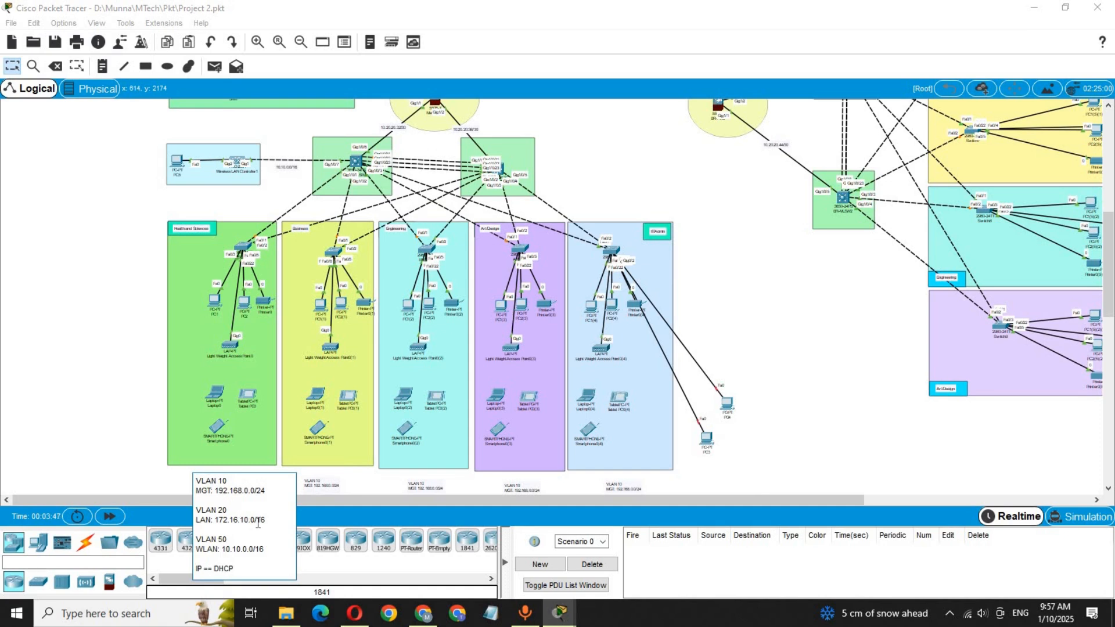
{"action": "left_click_drag", "start_coordinate": [253, 519], "coordinate": [215, 520]}
{"action": "key", "text": "ctrl+c"}
{"action": "left_click", "coordinate": [356, 166]}
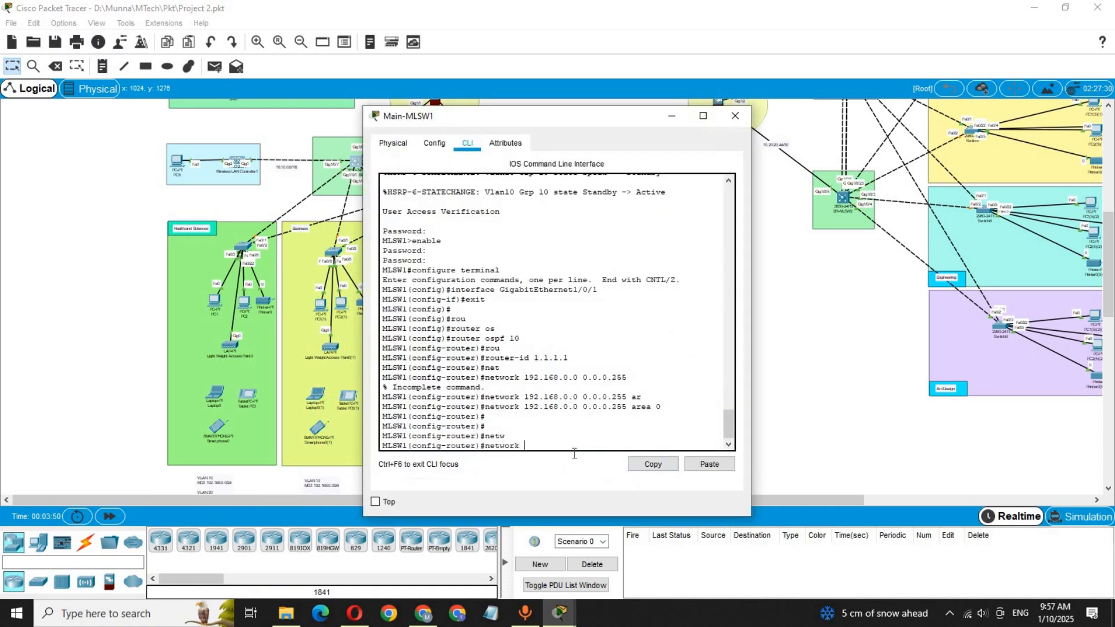
{"action": "left_click", "coordinate": [710, 464]}
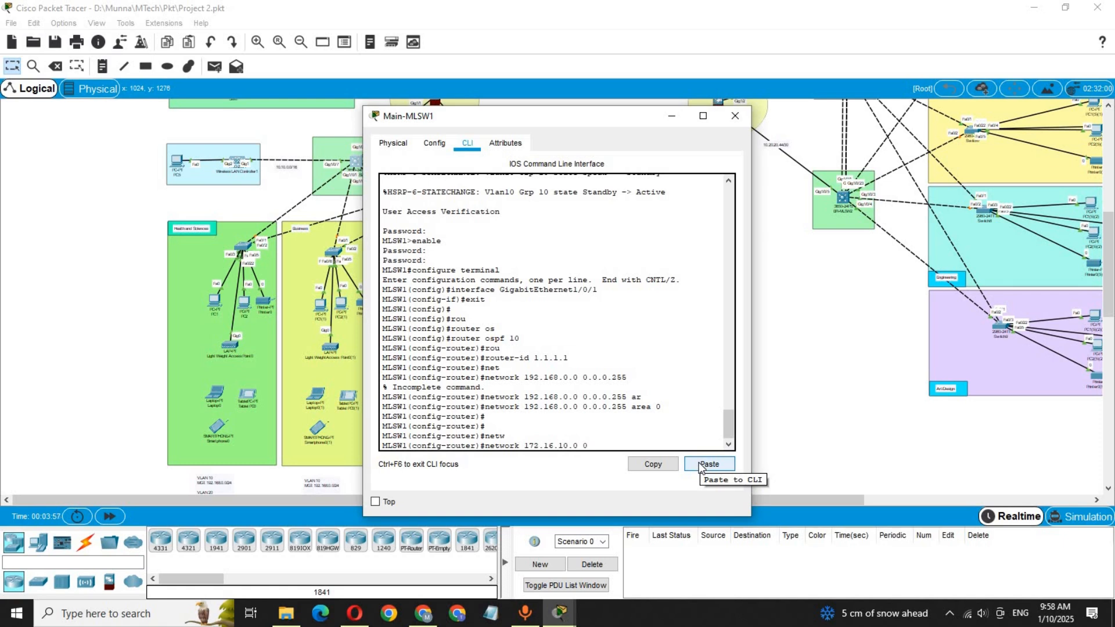
Step: Complete the 172.16.10.0 network statement with wildcard mask 0.0.255.255 and area 0
{"action": "type", "text": "0.255.255"}
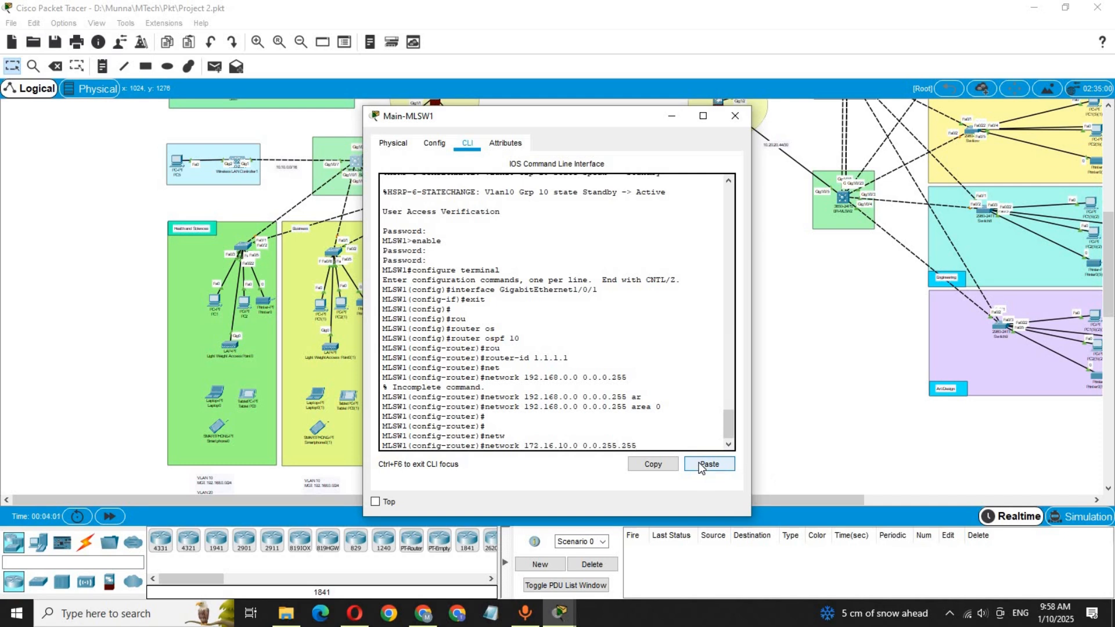
{"action": "type", "text": " a"}
{"action": "key", "text": "Tab"}
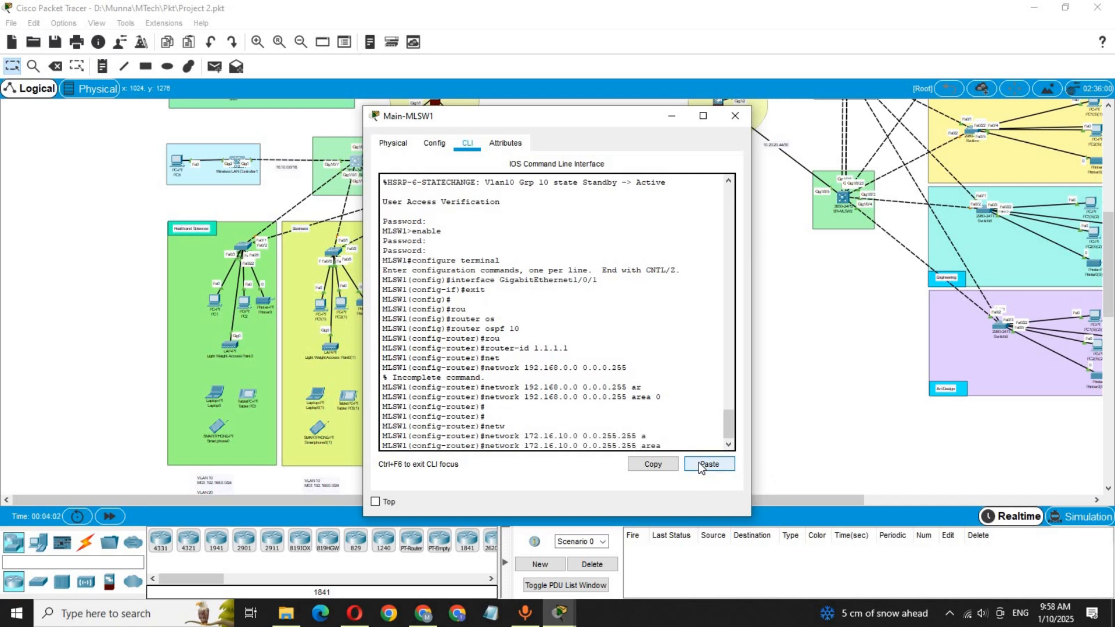
{"action": "type", "text": "0"}
{"action": "key", "text": "Return"}
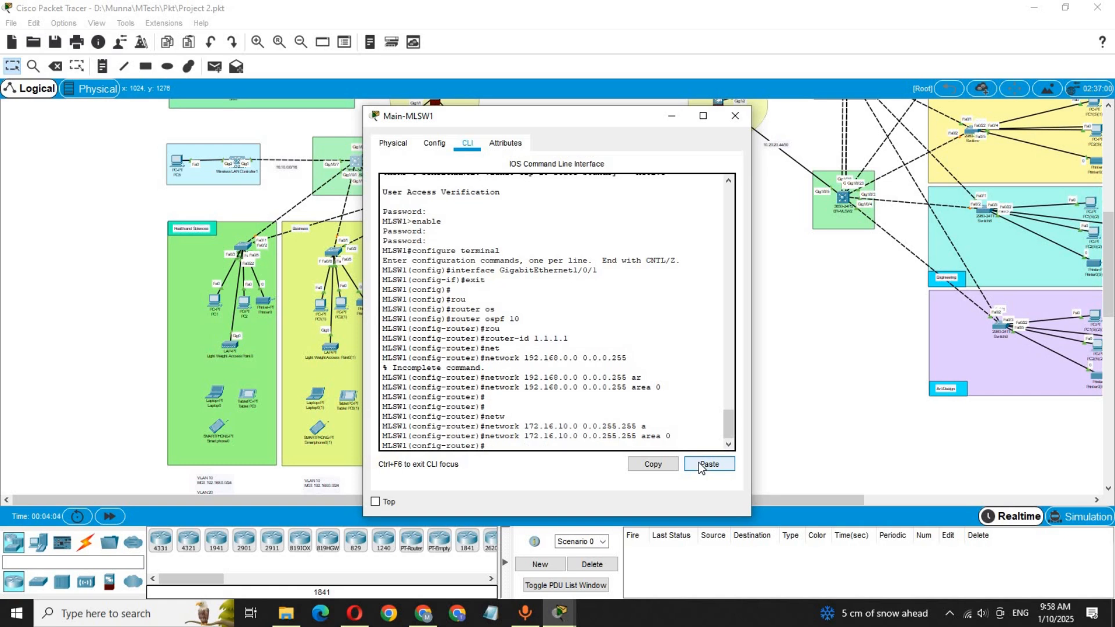
Step: Begin a third network statement with the VLAN 50 WLAN address 10.10.0.0 copied from the topology note
{"action": "type", "text": "net"}
{"action": "key", "text": "Tab"}
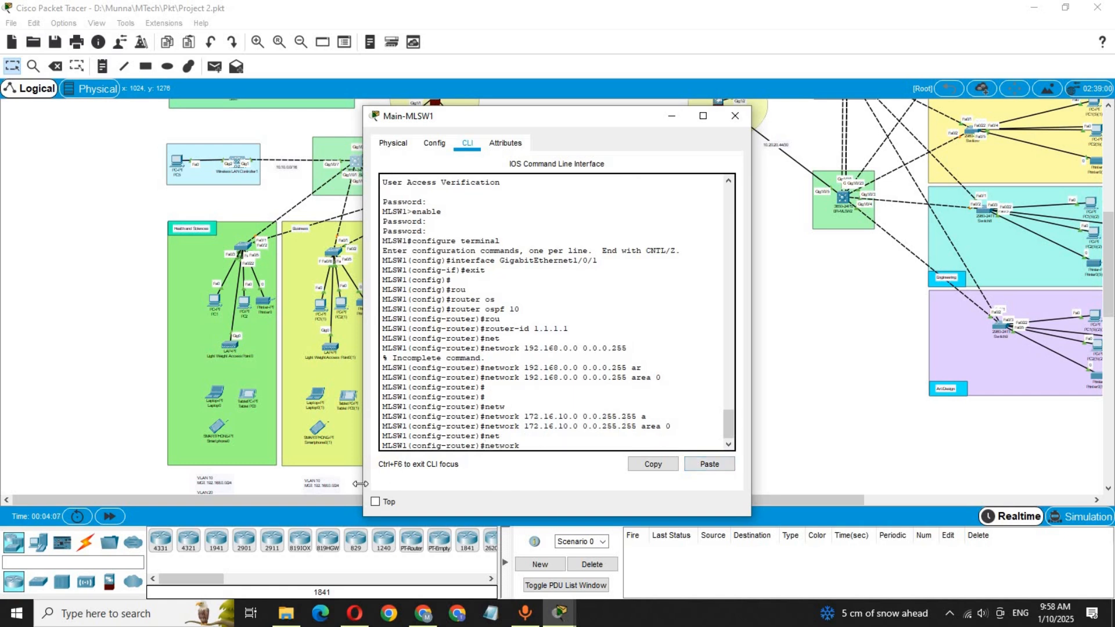
{"action": "left_click", "coordinate": [238, 489]}
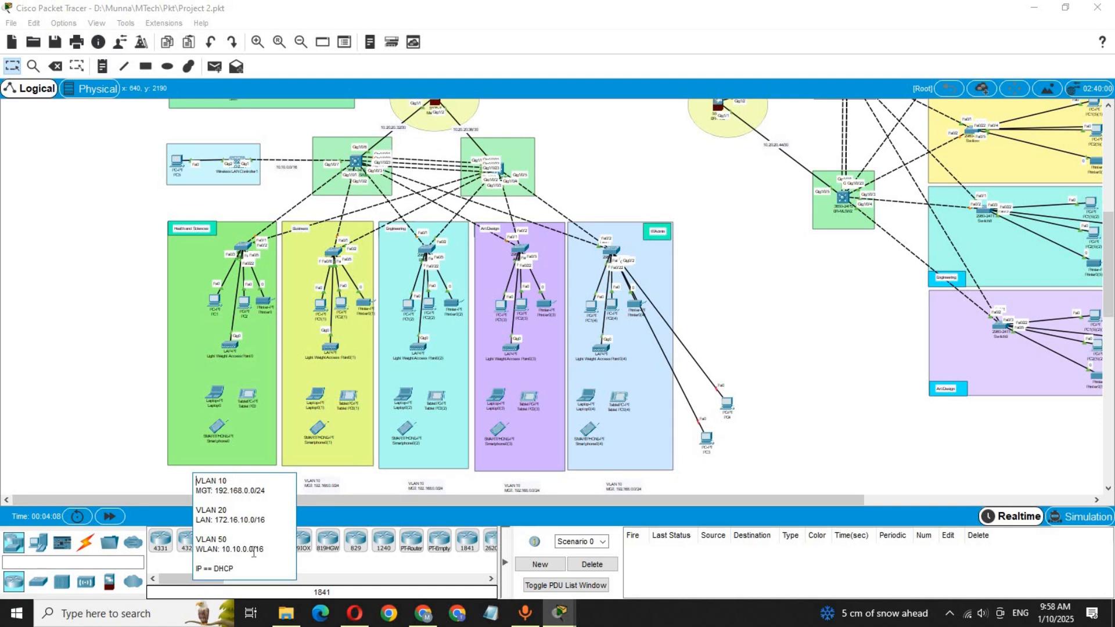
{"action": "left_click_drag", "start_coordinate": [253, 551], "coordinate": [222, 549]}
{"action": "key", "text": "ctrl+c"}
{"action": "key", "text": "alt+Tab"}
{"action": "left_click", "coordinate": [698, 464]}
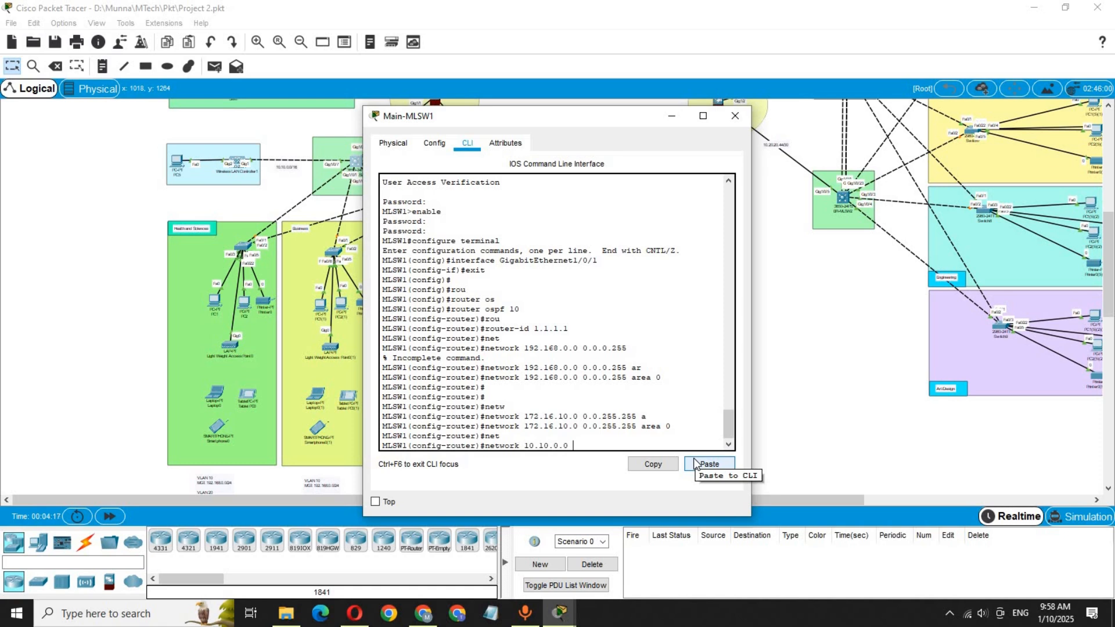
Step: Complete the 10.10.0.0 network statement with wildcard mask 0.0.255.255 and area 0
{"action": "type", "text": "0.0.0."}
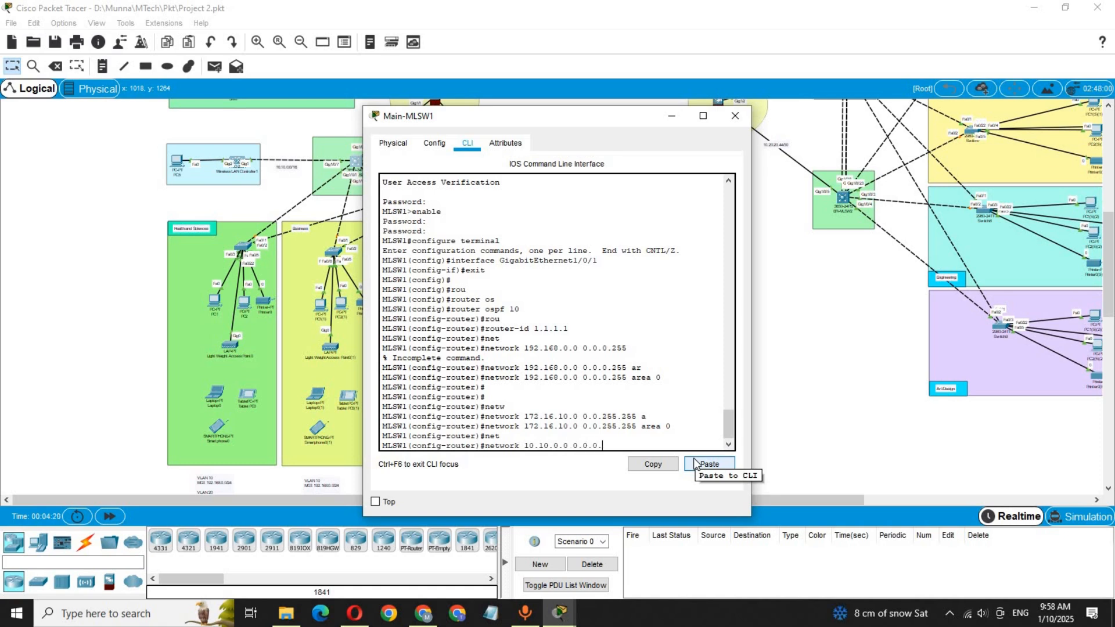
{"action": "key", "text": "BackSpace"}
{"action": "key", "text": "BackSpace"}
{"action": "type", "text": "255.25"}
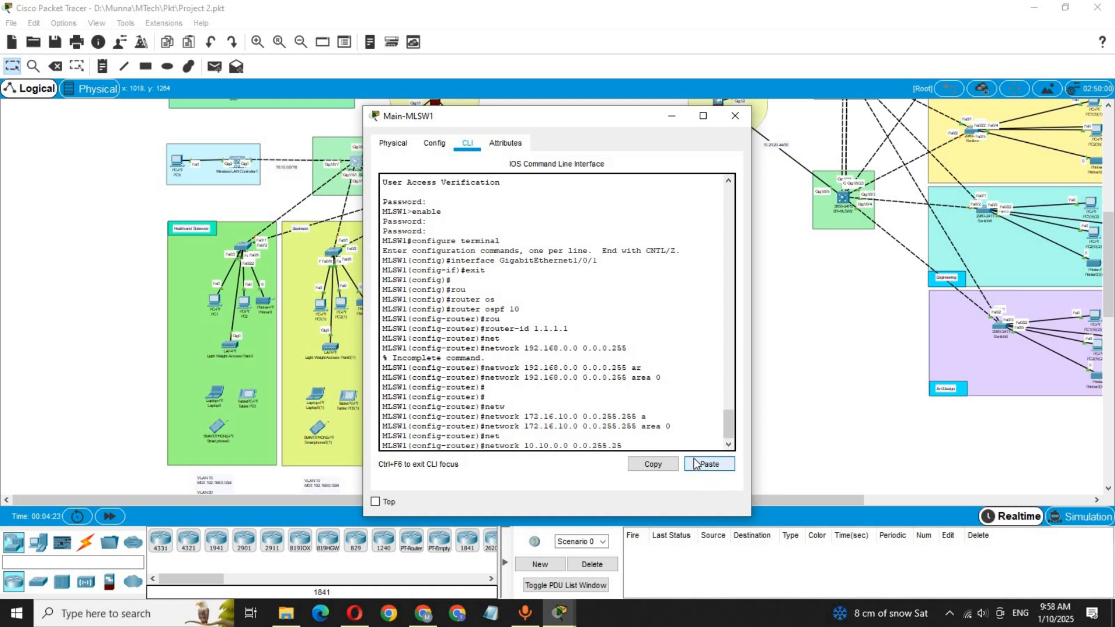
{"action": "type", "text": "5 ar"}
{"action": "key", "text": "Tab"}
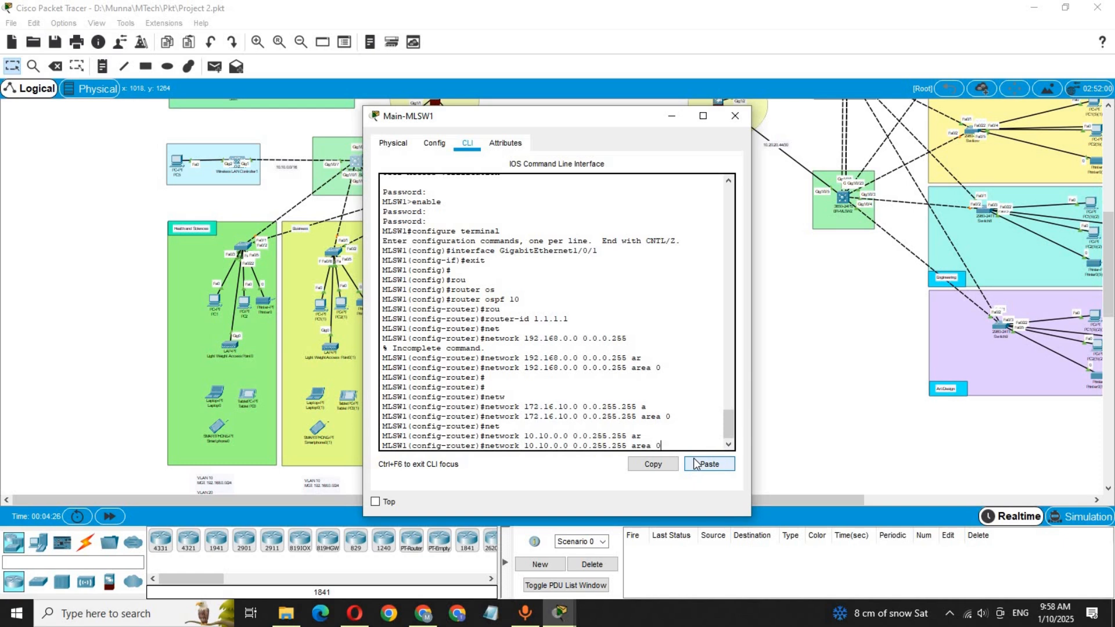
{"action": "type", "text": "0"}
{"action": "key", "text": "Return"}
{"action": "key", "text": "Return"}
{"action": "key", "text": "Return"}
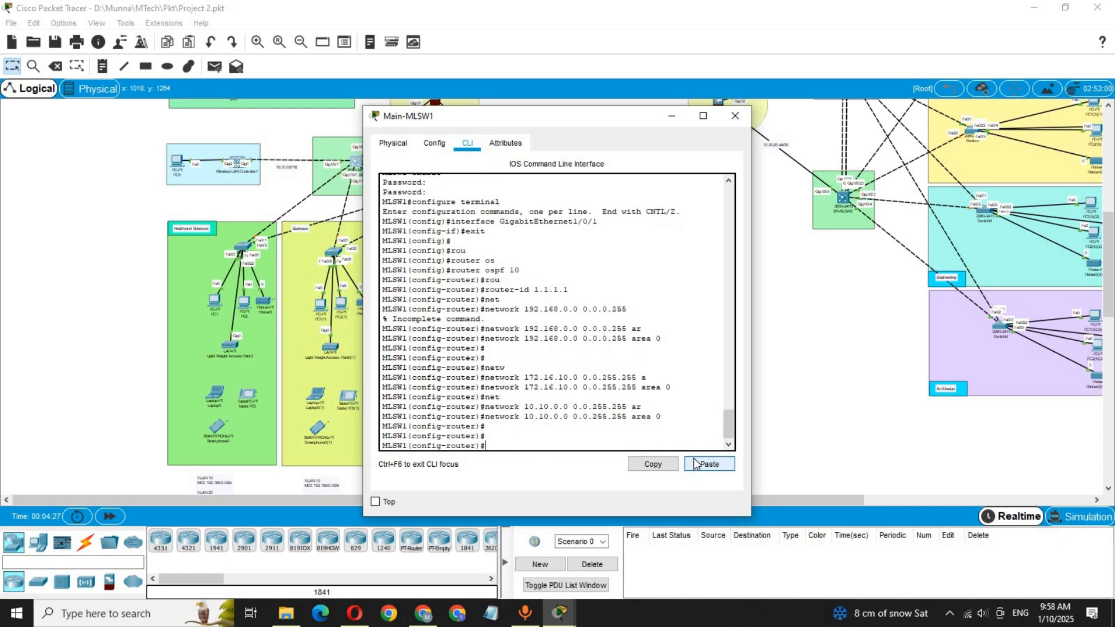
Step: Begin a fourth network statement on Main-MLSW1 with the link address 10.20.20.32 copied from the topology label above the switch
{"action": "left_click", "coordinate": [117, 292]}
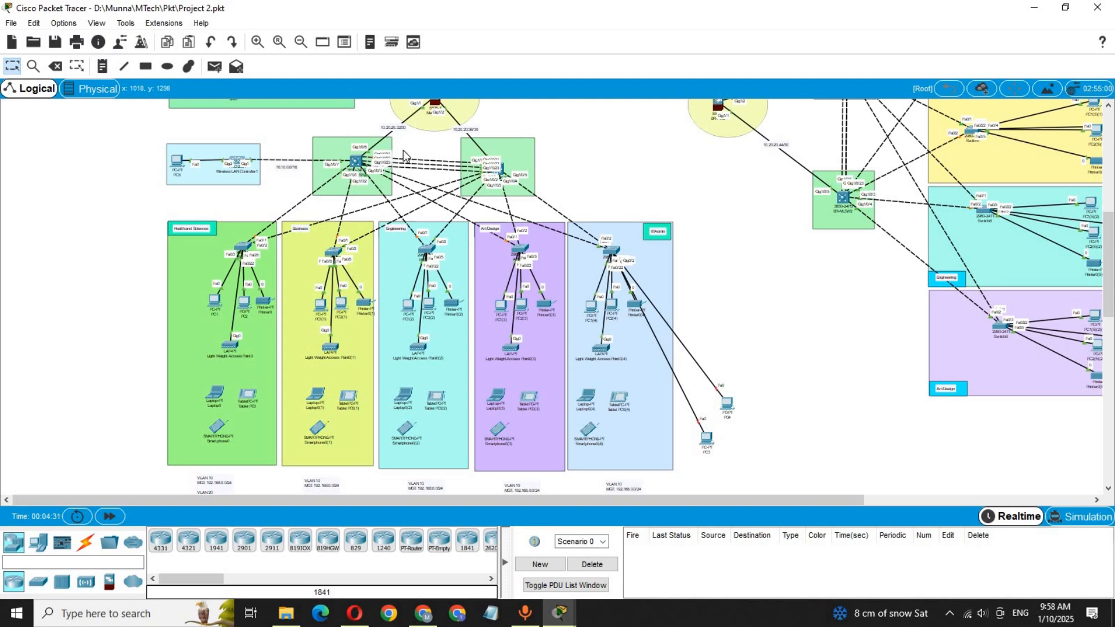
{"action": "scroll", "coordinate": [622, 293], "scroll_direction": "up", "scroll_amount": 3}
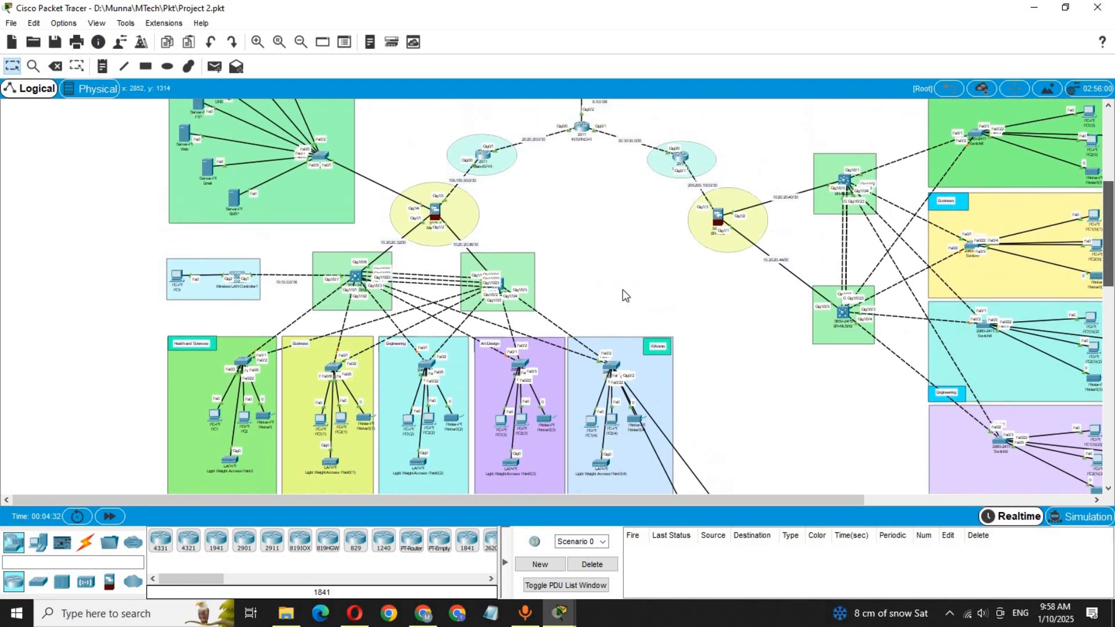
{"action": "double_click", "coordinate": [393, 244]}
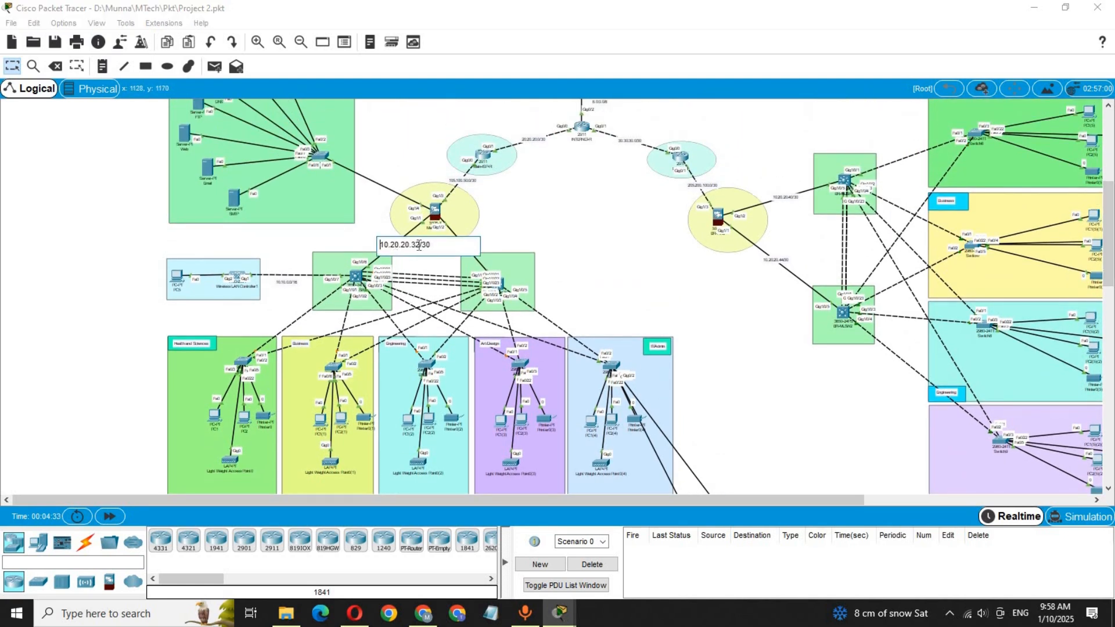
{"action": "left_click_drag", "start_coordinate": [419, 244], "coordinate": [379, 246]}
{"action": "key", "text": "ctrl+c"}
{"action": "double_click", "coordinate": [357, 276]}
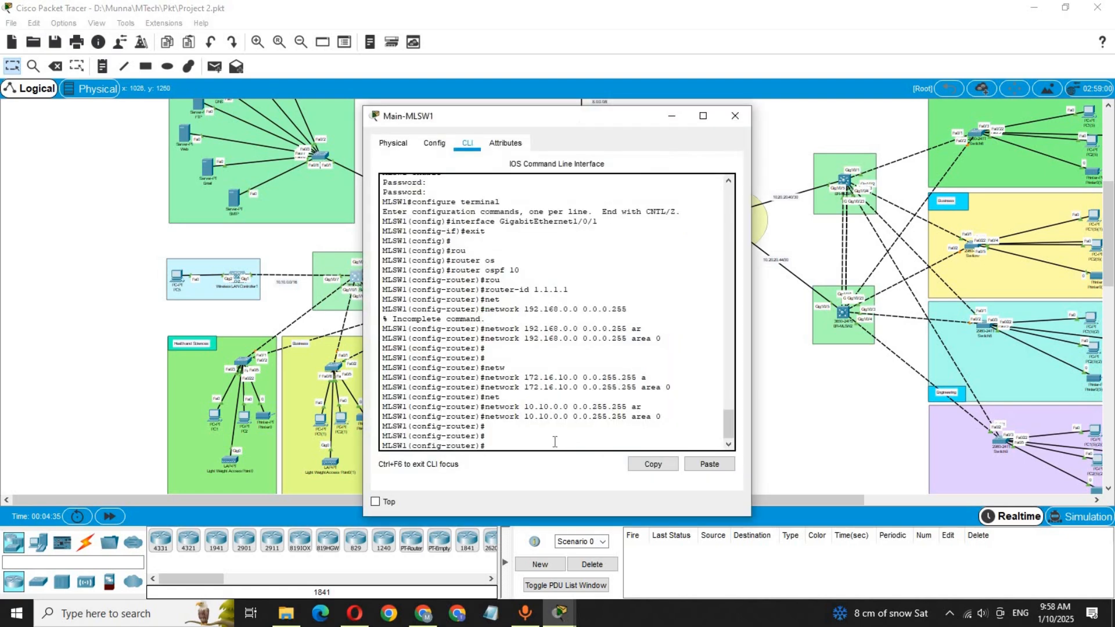
{"action": "type", "text": "net"}
{"action": "key", "text": "Tab"}
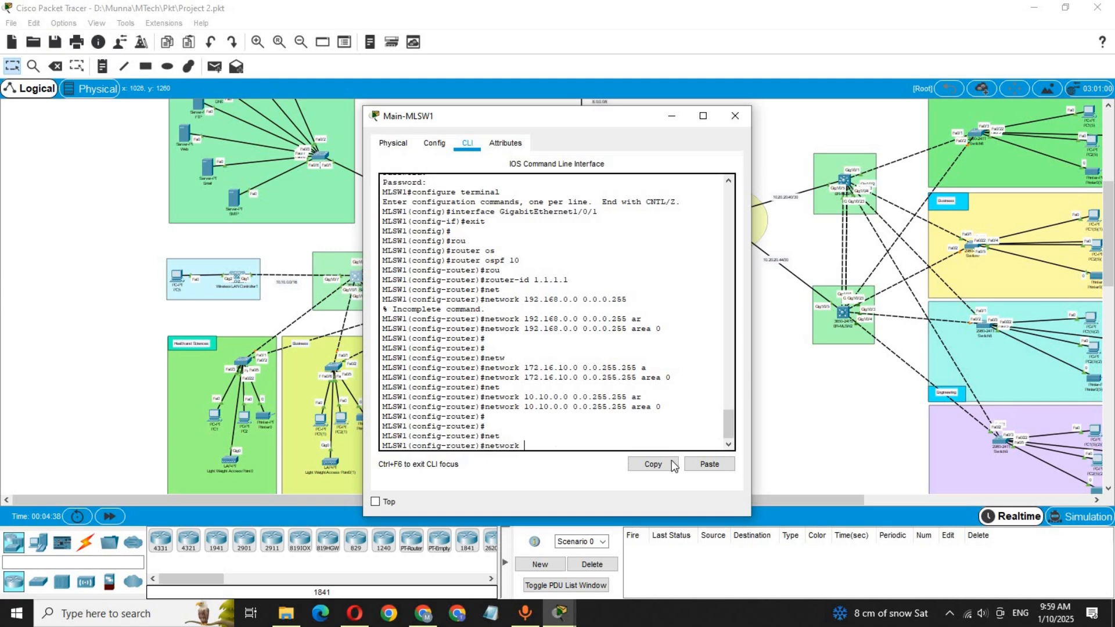
{"action": "left_click", "coordinate": [704, 463]}
Step: Complete the 10.20.20.32 network statement with wildcard mask 0.0.0.3 and area 0
{"action": "left_click_drag", "start_coordinate": [609, 114], "coordinate": [763, 107]}
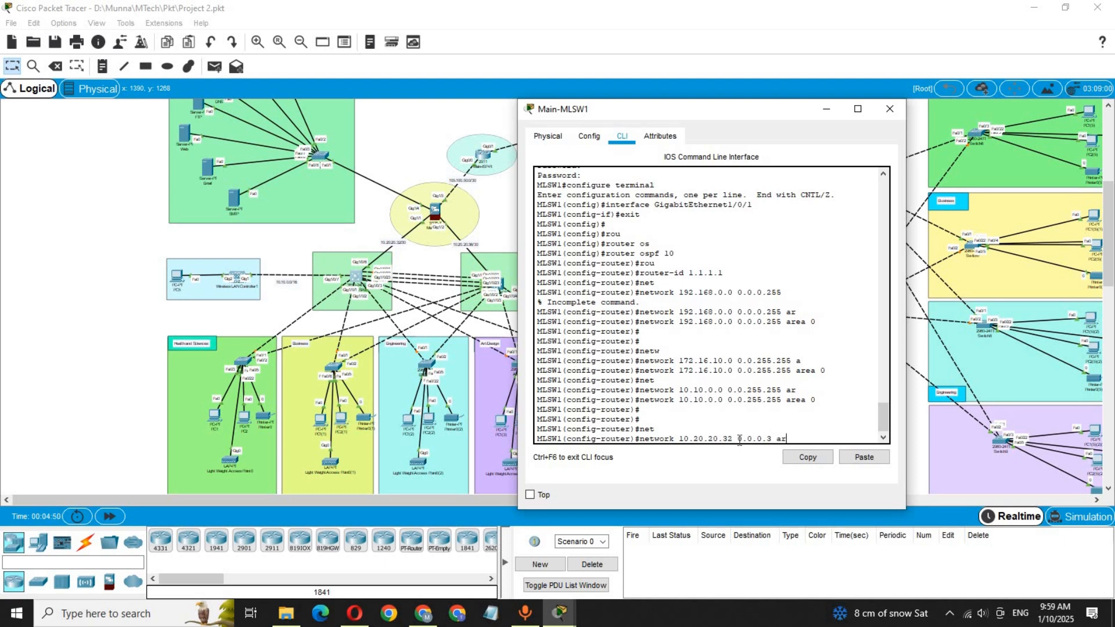
{"action": "key", "text": "Tab"}
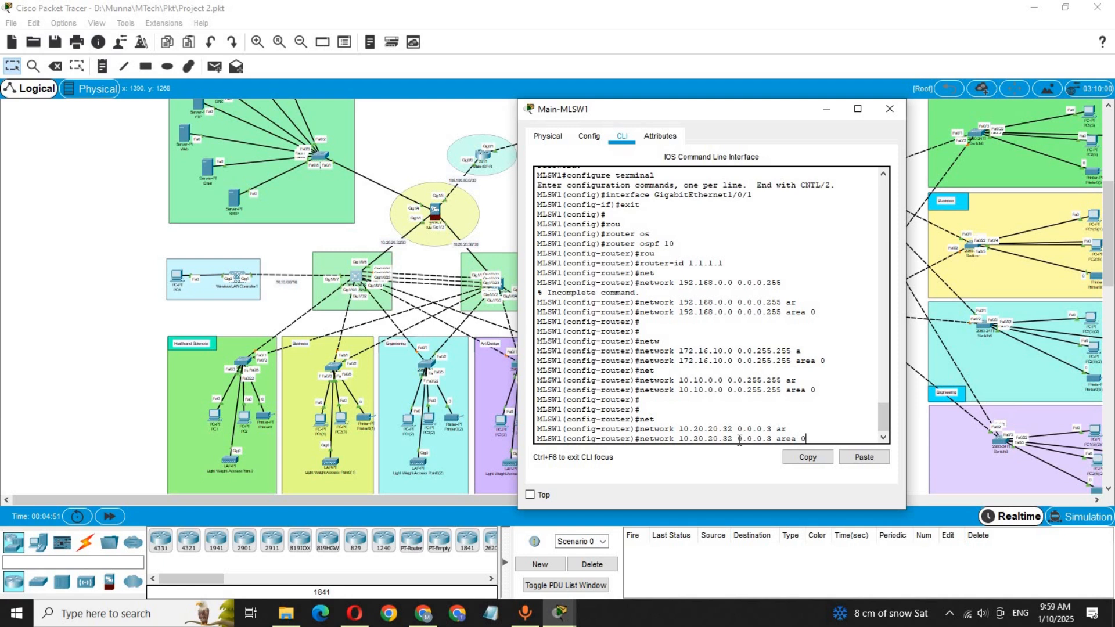
{"action": "type", "text": "0"}
{"action": "key", "text": "Return"}
{"action": "key", "text": "Return"}
{"action": "key", "text": "Return"}
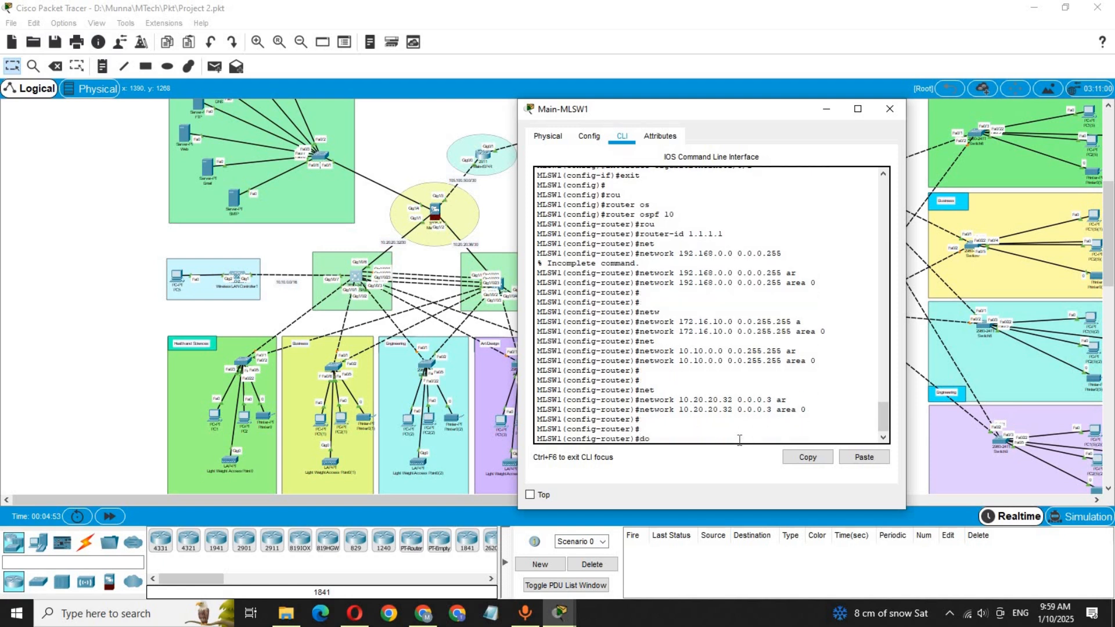
Step: Save the Main-MLSW1 configuration from router configuration mode with do wr
{"action": "type", "text": "do wr"}
{"action": "key", "text": "Return"}
{"action": "key", "text": "Return"}
{"action": "key", "text": "Return"}
{"action": "key", "text": "Return"}
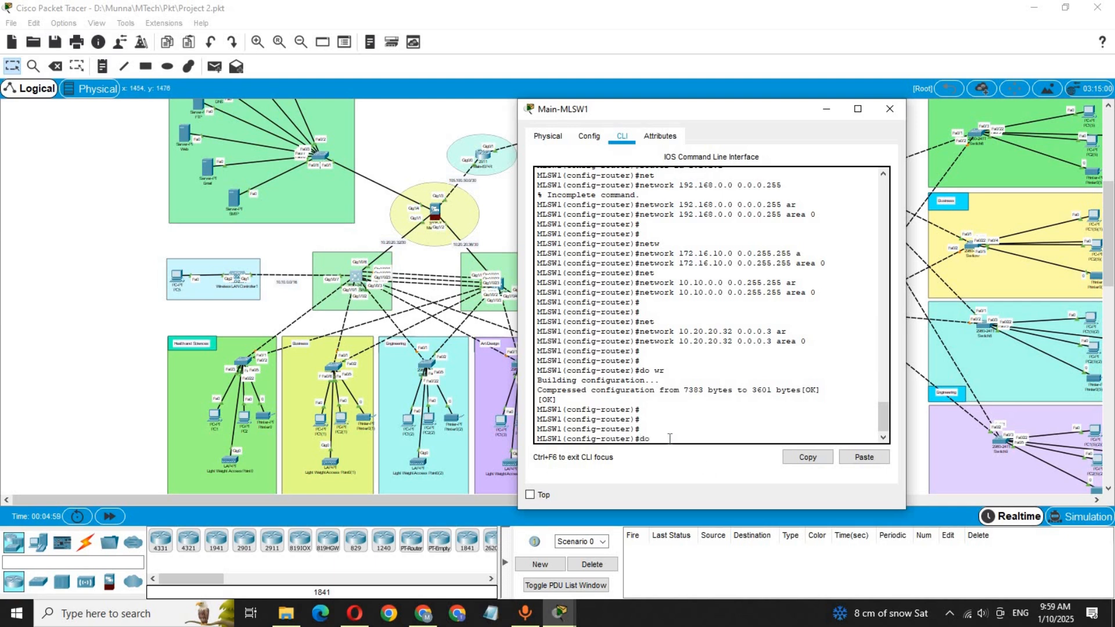
Step: Display the startup configuration of Main-MLSW1 with do sh start and page down to the router ospf 10 section
{"action": "type", "text": "do sh sta"}
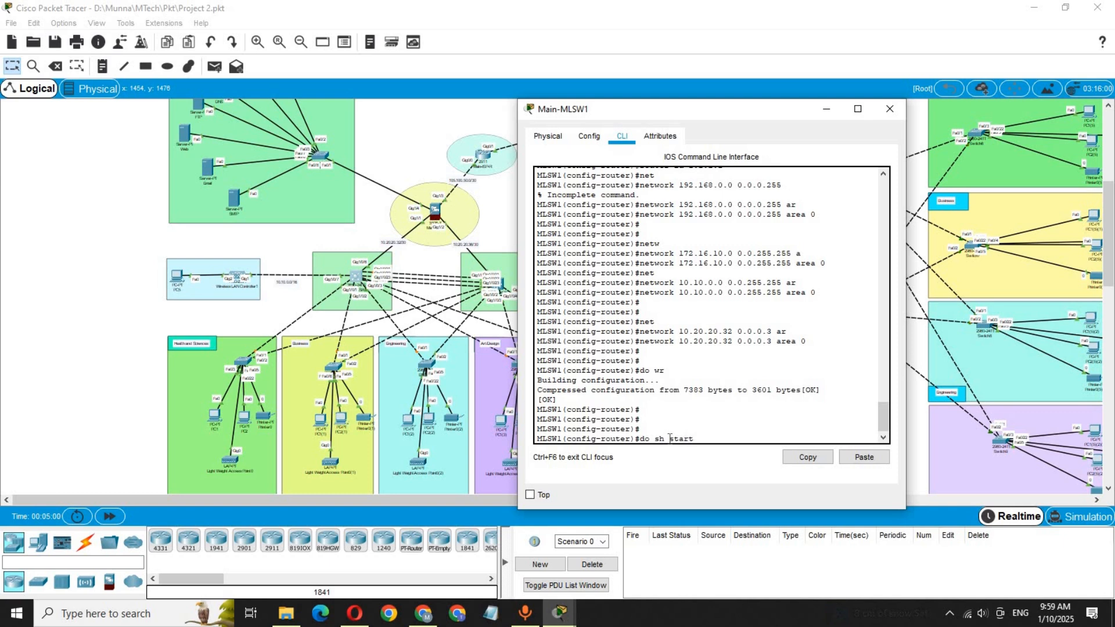
{"action": "type", "text": "rt"}
{"action": "key", "text": "Return"}
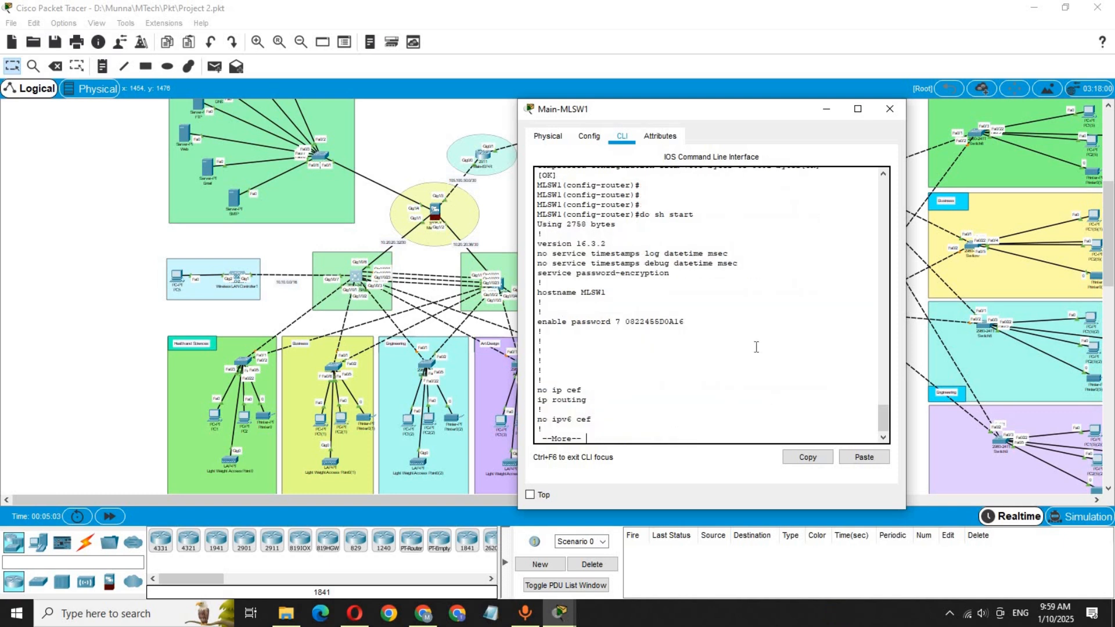
{"action": "key", "text": "space"}
{"action": "key", "text": "space"}
{"action": "key", "text": "space"}
{"action": "key", "text": "space"}
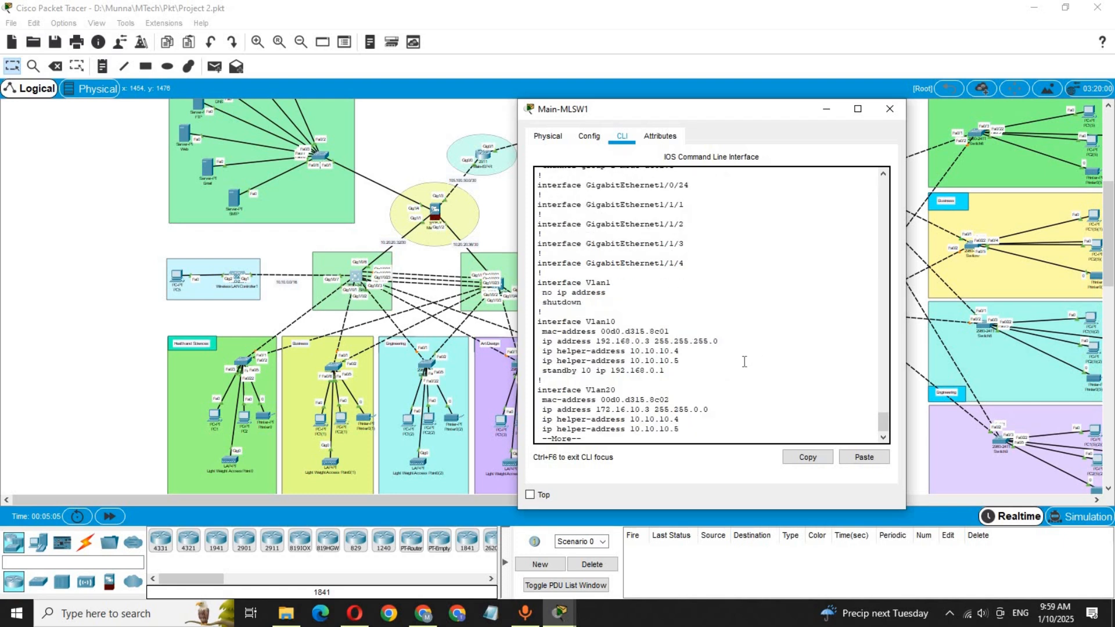
{"action": "key", "text": "space"}
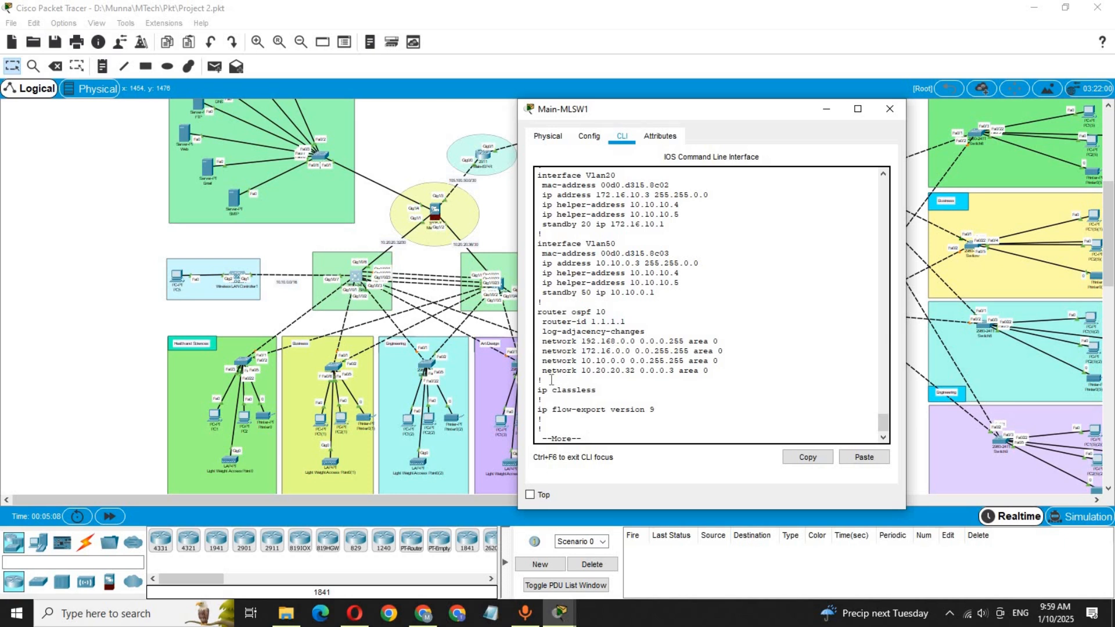
Step: Copy the router ospf 10 block from the switch output and paste it into the blank Notepad document
{"action": "left_click_drag", "start_coordinate": [551, 381], "coordinate": [537, 312]}
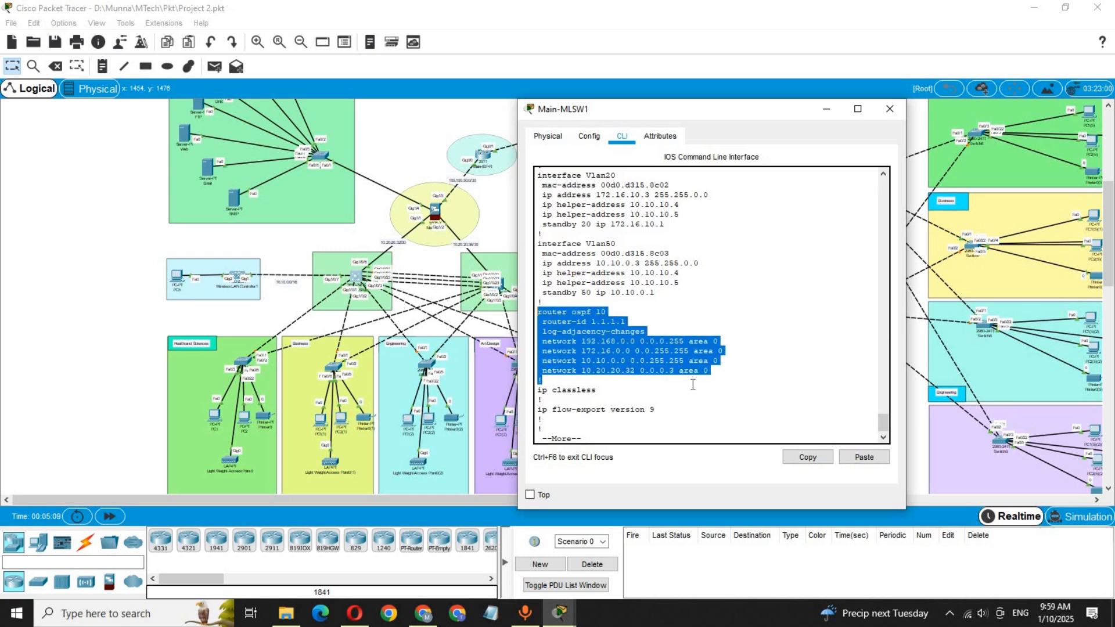
{"action": "left_click", "coordinate": [791, 455]}
{"action": "left_click", "coordinate": [359, 459]}
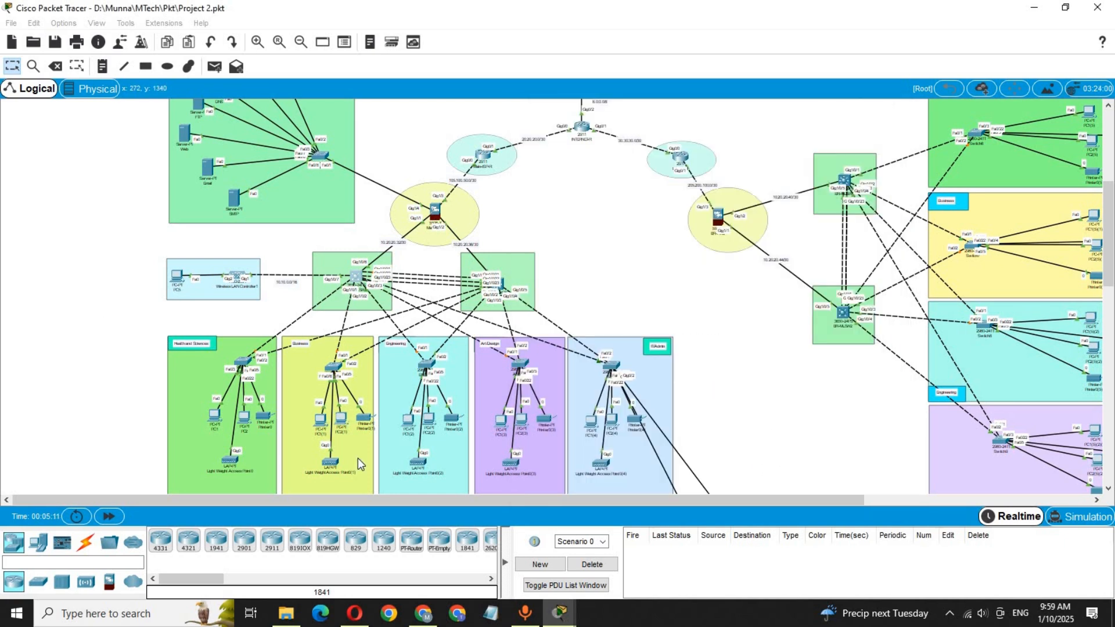
{"action": "left_click", "coordinate": [492, 614]}
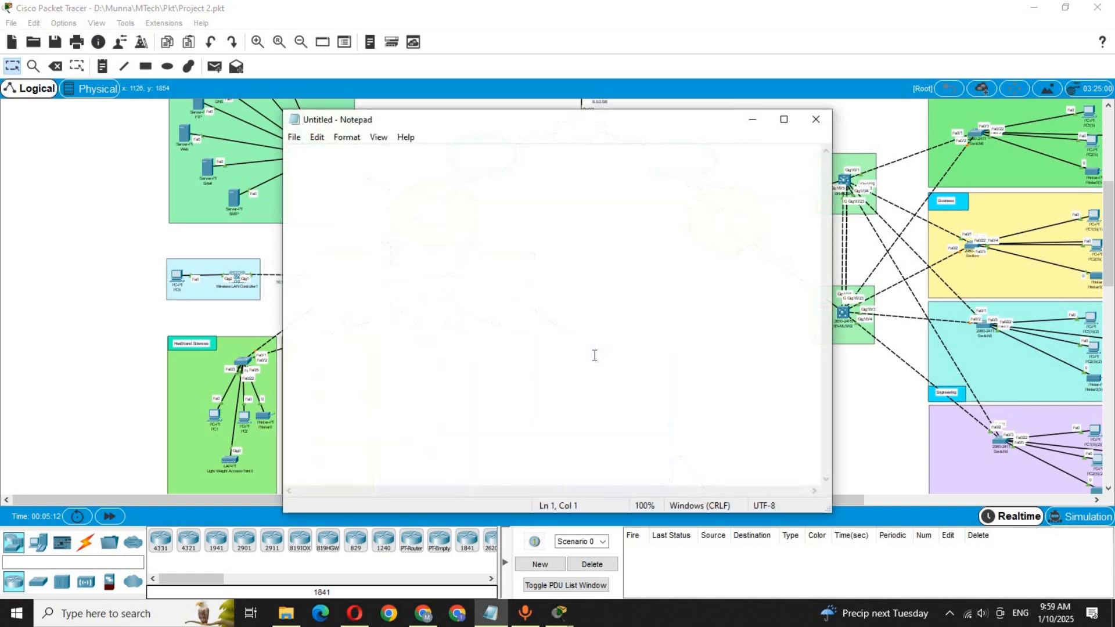
{"action": "key", "text": "ctrl+v"}
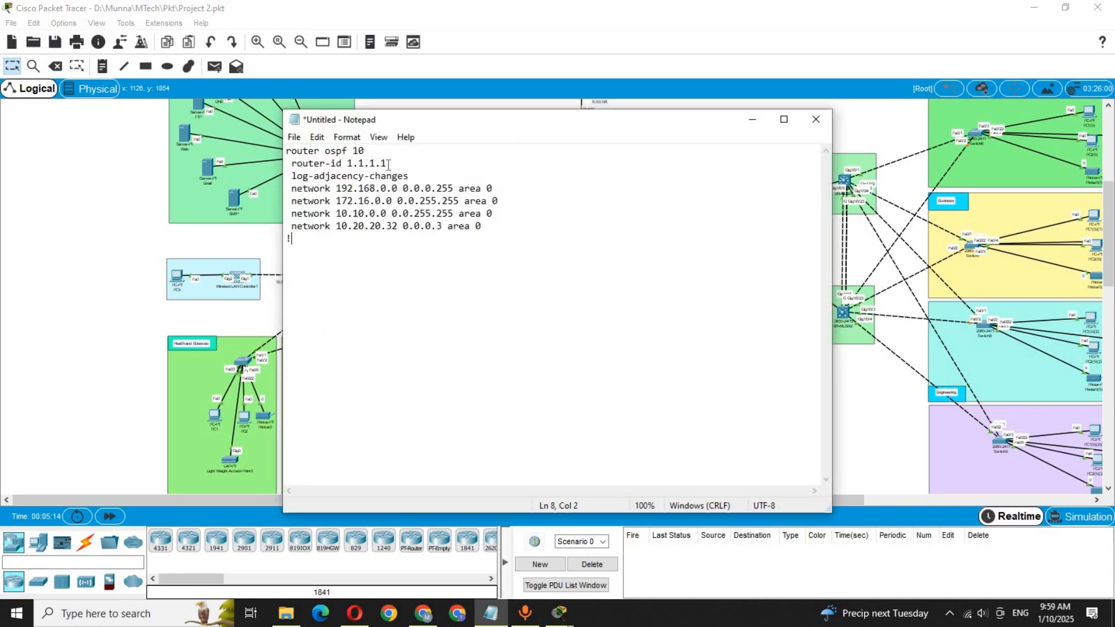
Step: Remove the log-adjacency-changes line from the pasted OSPF block, keeping router-id 1.1.1.1 intact
{"action": "left_click_drag", "start_coordinate": [409, 176], "coordinate": [286, 175]}
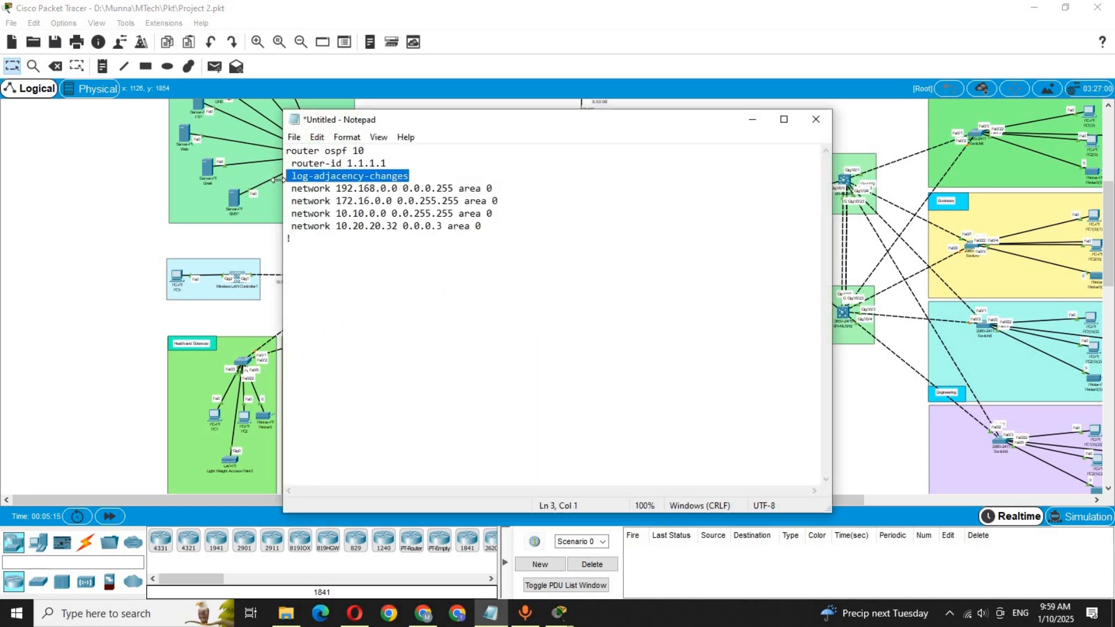
{"action": "key", "text": "BackSpace"}
{"action": "key", "text": "BackSpace"}
{"action": "key", "text": "BackSpace"}
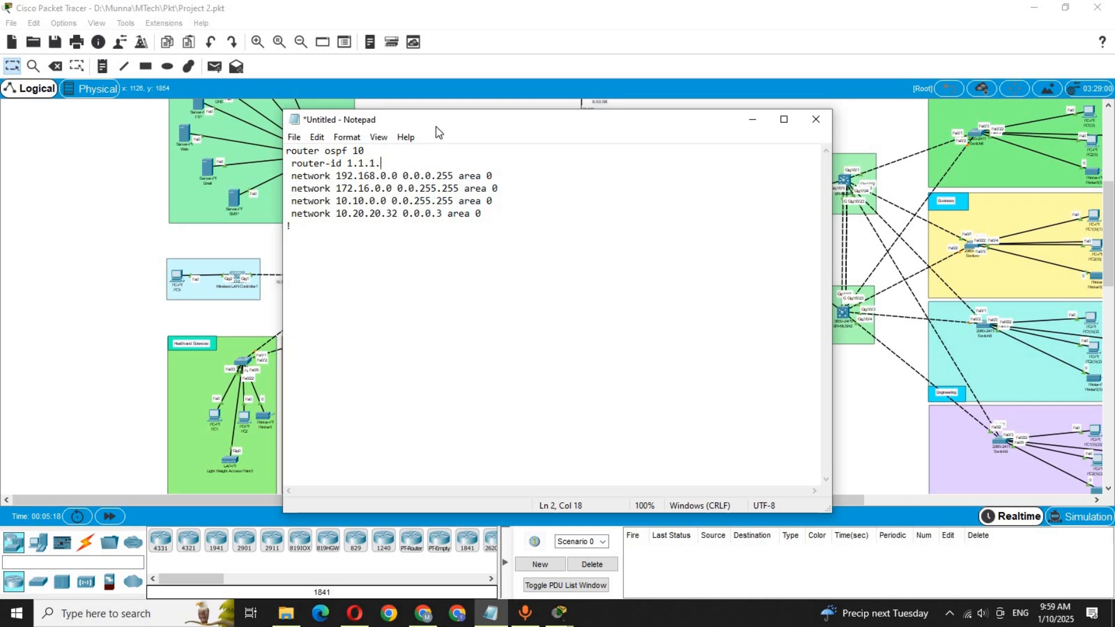
{"action": "type", "text": "1"}
Step: Move the Notepad window clear of the campus switches and set the router-id to 1.1.1.2
{"action": "left_click_drag", "start_coordinate": [417, 128], "coordinate": [564, 240]}
{"action": "left_click_drag", "start_coordinate": [682, 207], "coordinate": [695, 152]}
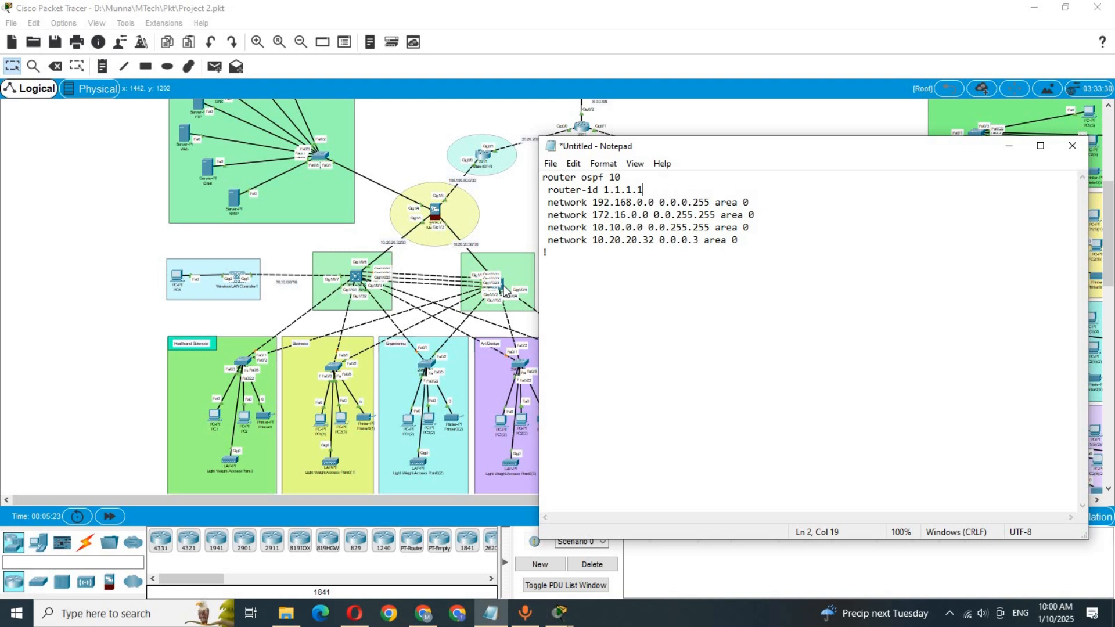
{"action": "left_click", "coordinate": [621, 177]}
{"action": "left_click_drag", "start_coordinate": [622, 177], "coordinate": [525, 181]}
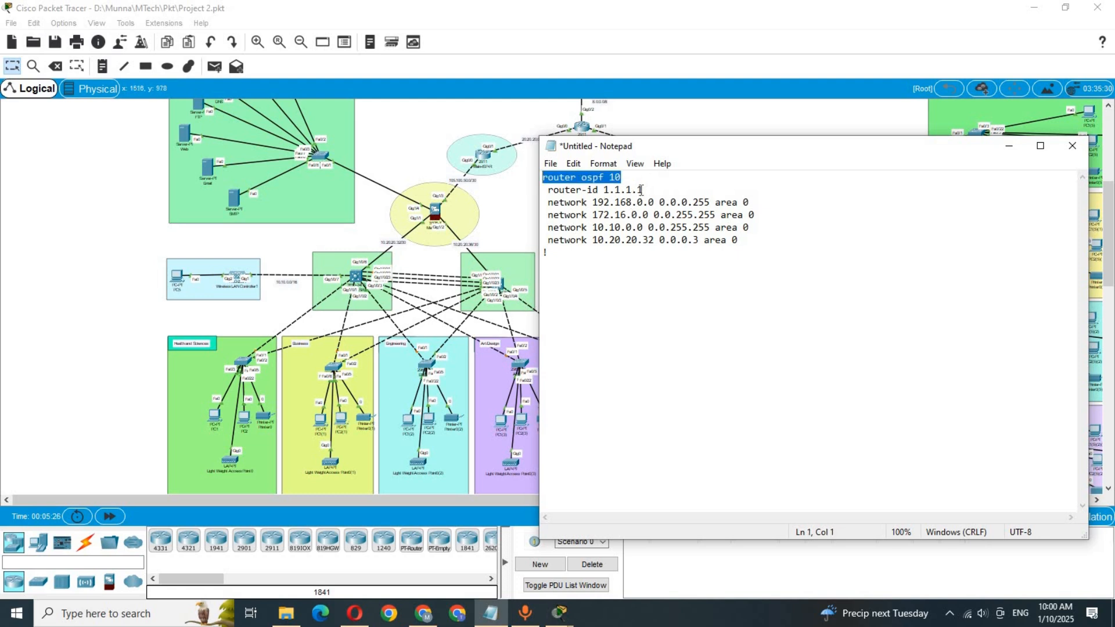
{"action": "left_click_drag", "start_coordinate": [646, 191], "coordinate": [638, 190]}
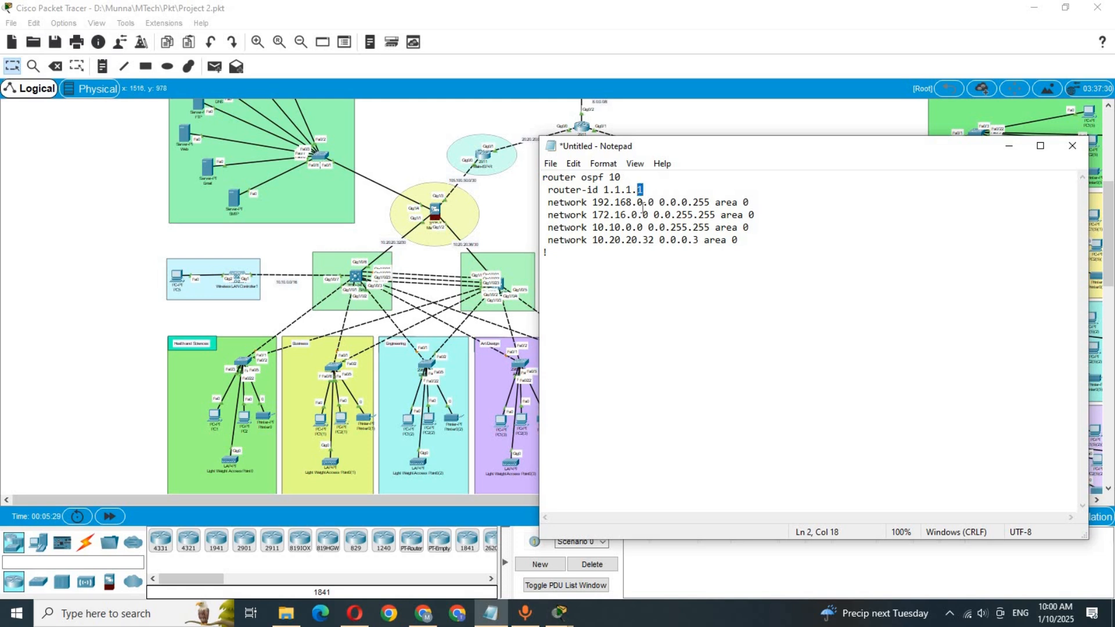
{"action": "type", "text": "2"}
Step: Replace the last network address in the Notepad block with 10.20.20.36, copied from the second campus switch's link label in Packet Tracer
{"action": "double_click", "coordinate": [468, 245]}
{"action": "left_click_drag", "start_coordinate": [490, 246], "coordinate": [454, 247]}
{"action": "key", "text": "ctrl+c"}
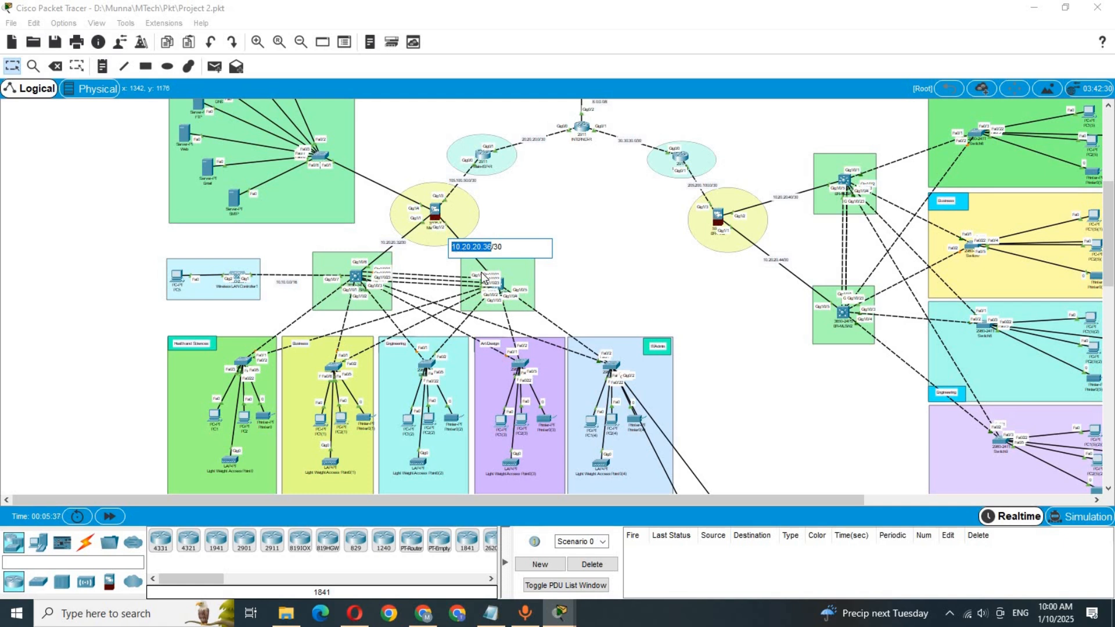
{"action": "left_click", "coordinate": [580, 230]}
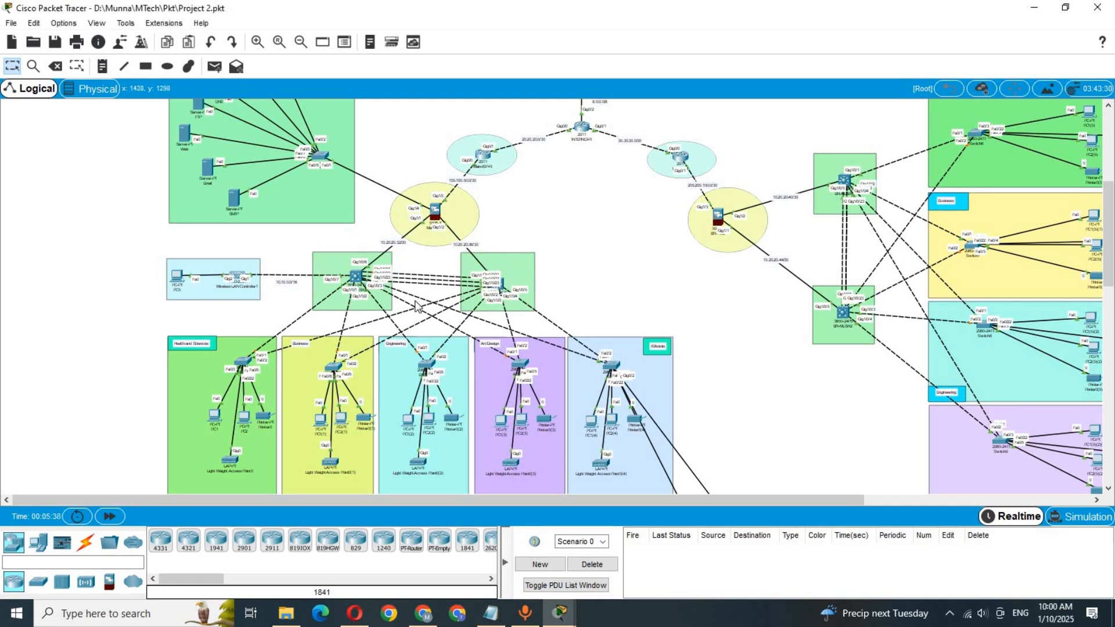
{"action": "left_click", "coordinate": [491, 613]}
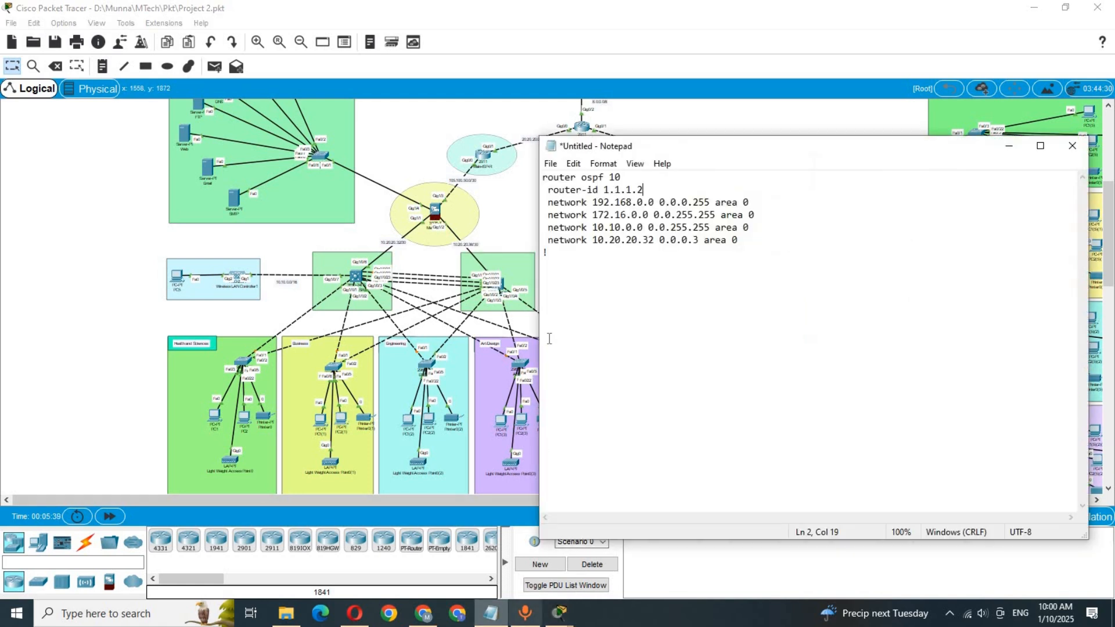
{"action": "left_click", "coordinate": [654, 244]}
{"action": "left_click_drag", "start_coordinate": [621, 246], "coordinate": [594, 243]}
{"action": "key", "text": "ctrl+v"}
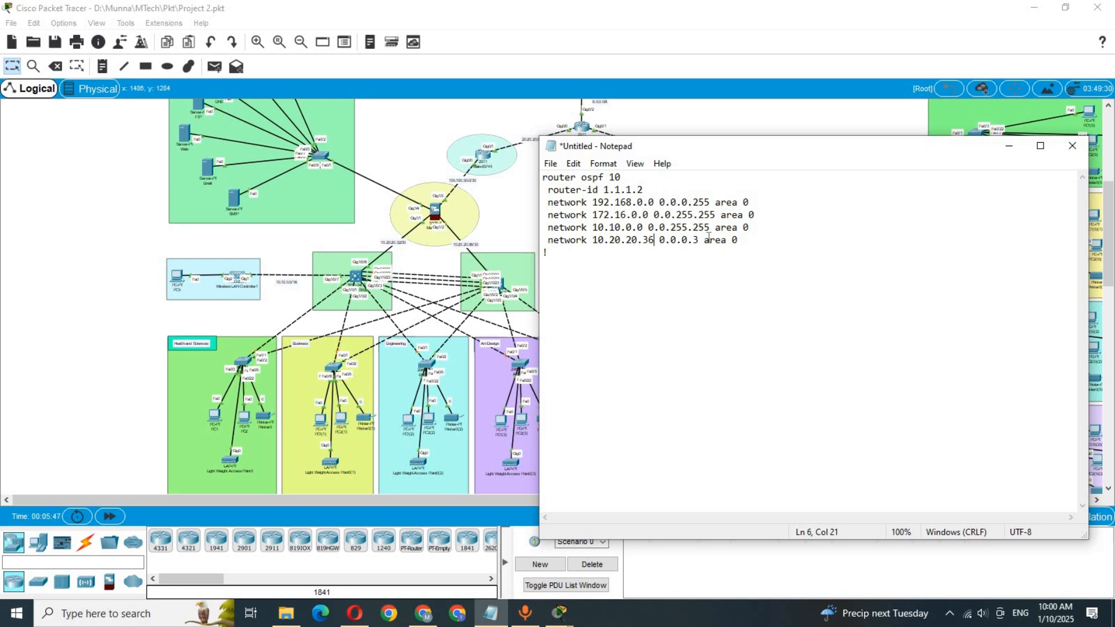
Step: Copy the edited OSPF block without the closing exclamation mark and open the command line of Main-MLSW2
{"action": "left_click", "coordinate": [743, 239]}
{"action": "left_click_drag", "start_coordinate": [739, 240], "coordinate": [514, 174]}
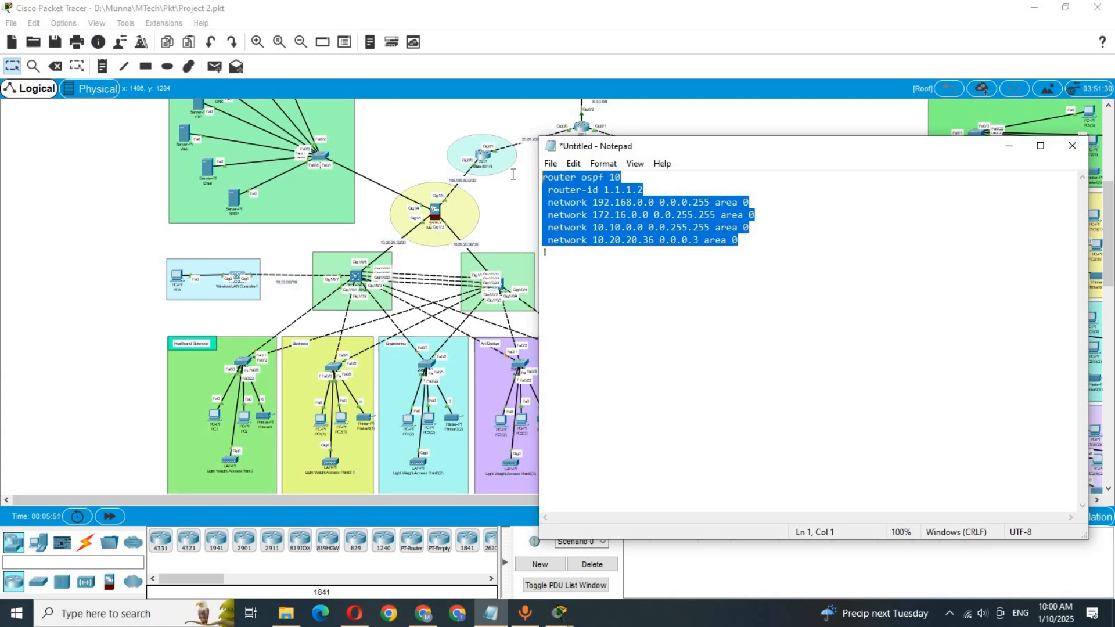
{"action": "right_click", "coordinate": [591, 197]}
{"action": "left_click", "coordinate": [629, 242]}
{"action": "left_click", "coordinate": [503, 293]}
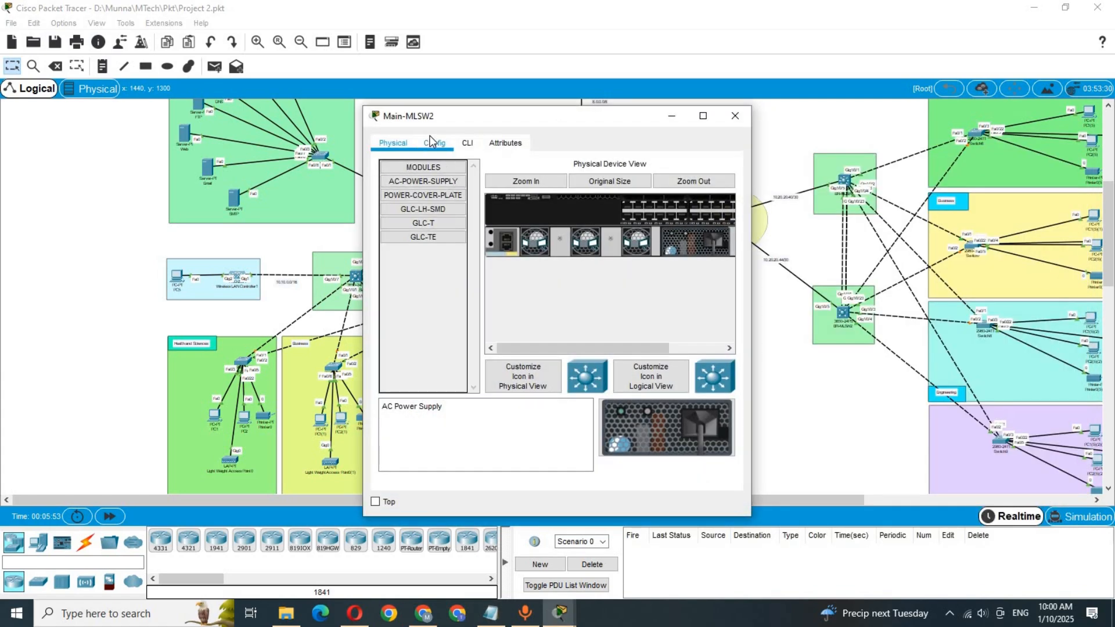
{"action": "left_click", "coordinate": [429, 286]}
{"action": "left_click", "coordinate": [467, 143]}
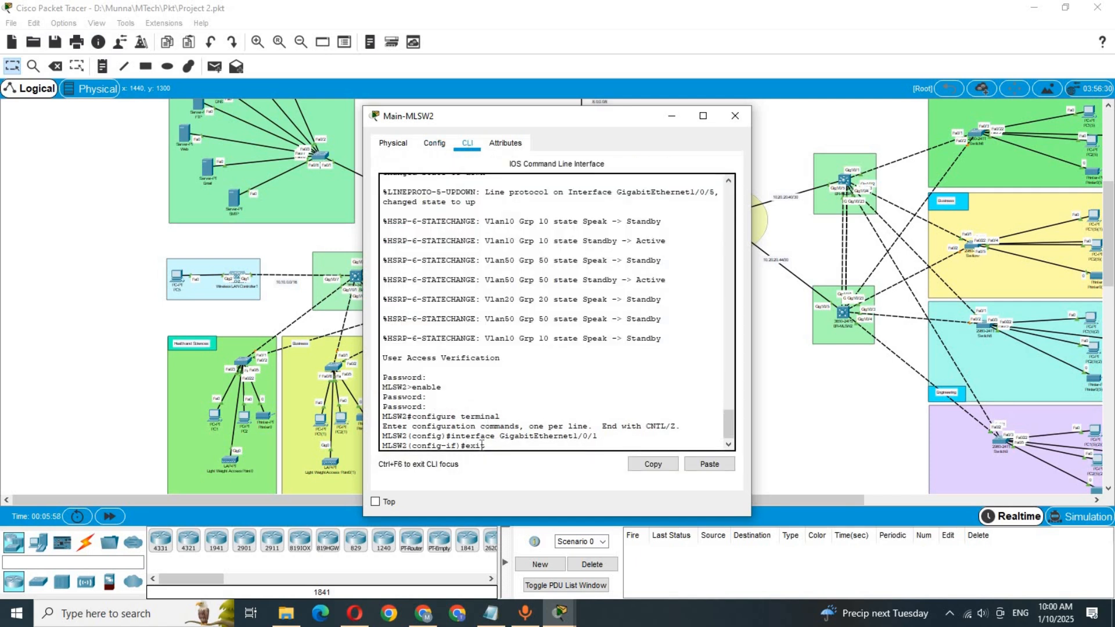
Step: Exit interface configuration on Main-MLSW2 and paste the OSPF 10 block with router-id 1.1.1.2 and its four area 0 networks
{"action": "type", "text": "exit"}
{"action": "key", "text": "Return"}
{"action": "key", "text": "Return"}
{"action": "left_click", "coordinate": [710, 464]}
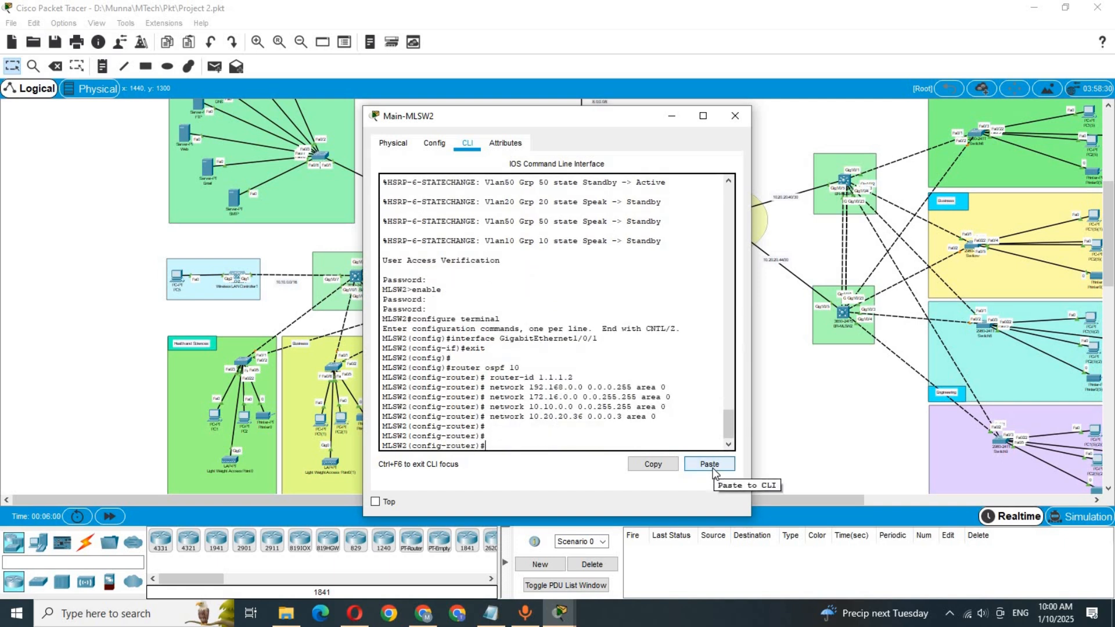
{"action": "type", "text": "do er"}
{"action": "key", "text": "Return"}
{"action": "key", "text": "Return"}
{"action": "key", "text": "Return"}
{"action": "key", "text": "Return"}
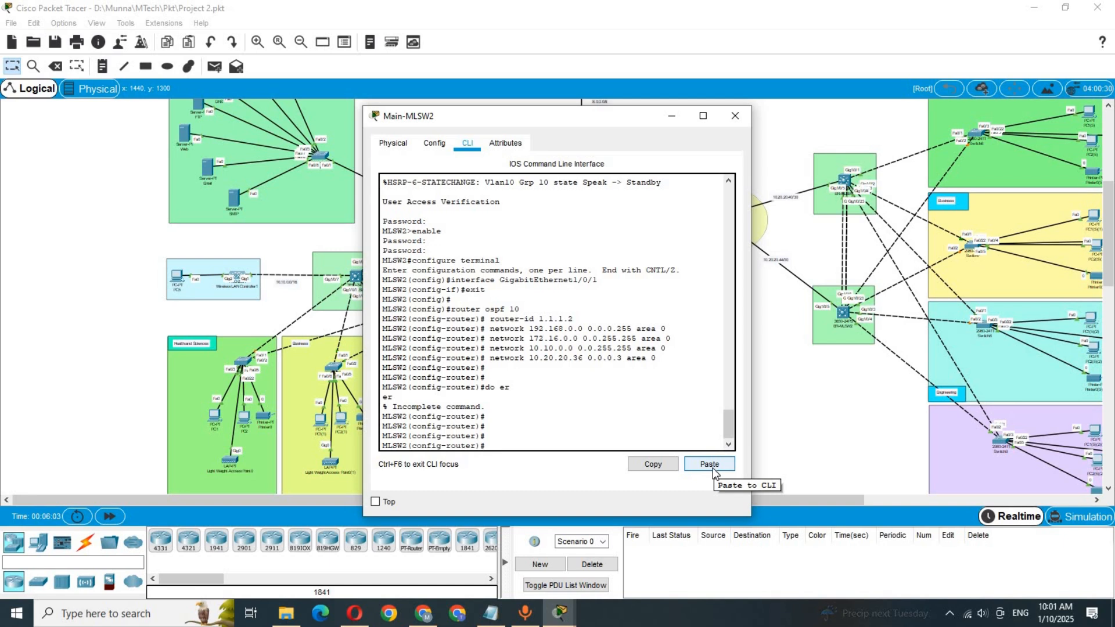
Step: Save the Main-MLSW2 configuration with do wr
{"action": "type", "text": "do wr"}
{"action": "key", "text": "Return"}
{"action": "key", "text": "Return"}
{"action": "key", "text": "Return"}
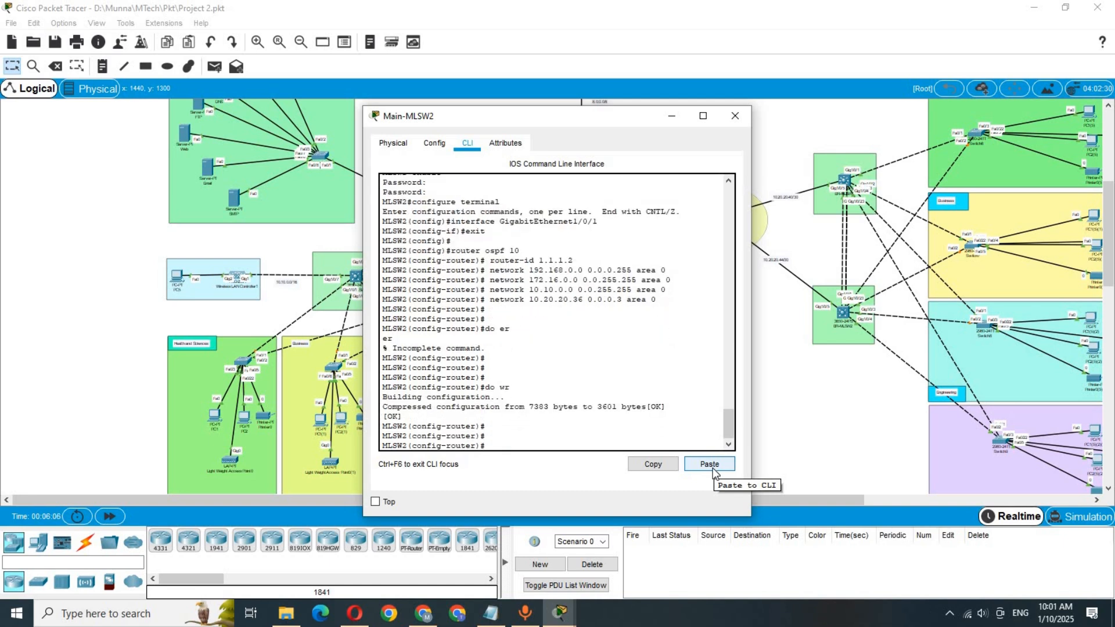
Step: Display the startup configuration of Main-MLSW2 with do sh start and page through to its end
{"action": "type", "text": "do sh"}
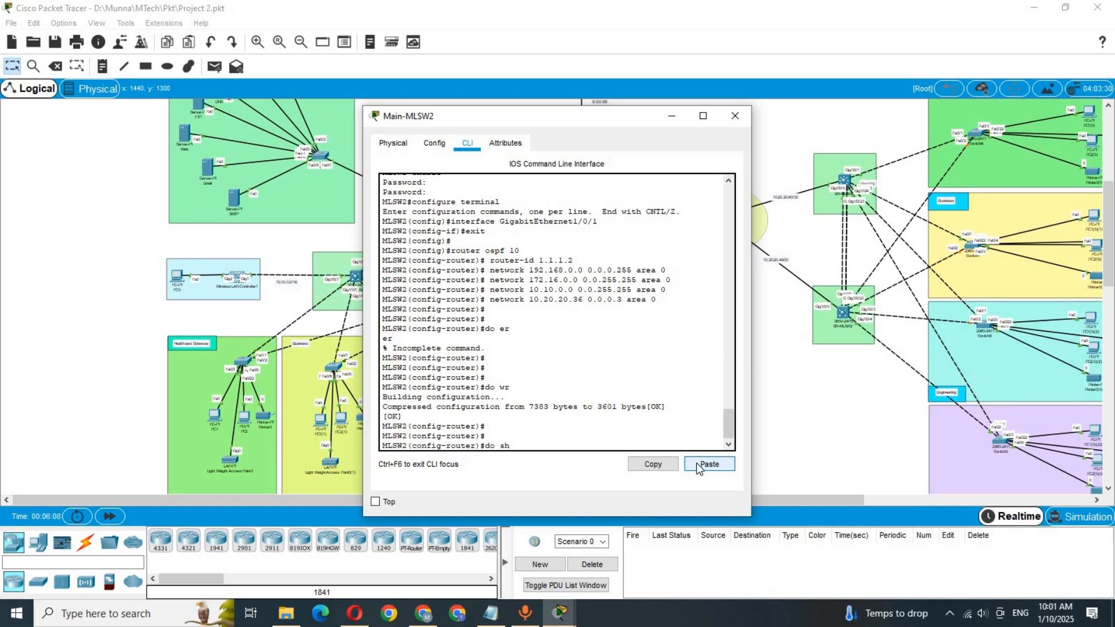
{"action": "type", "text": " start"}
{"action": "key", "text": "Return"}
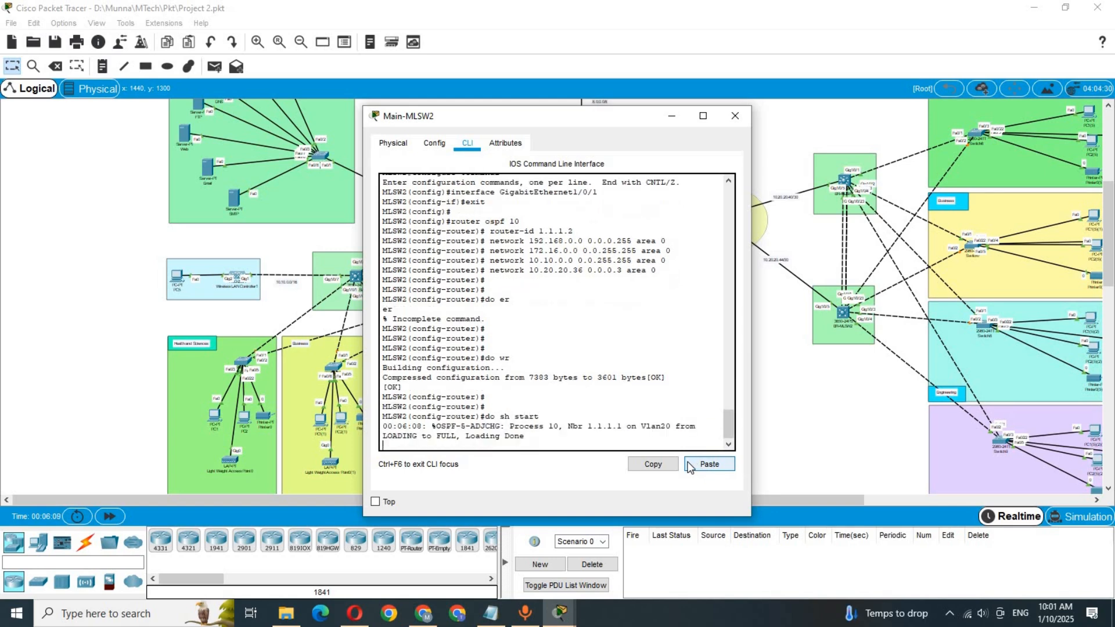
{"action": "key", "text": "space"}
{"action": "key", "text": "space"}
{"action": "key", "text": "space"}
{"action": "key", "text": "space"}
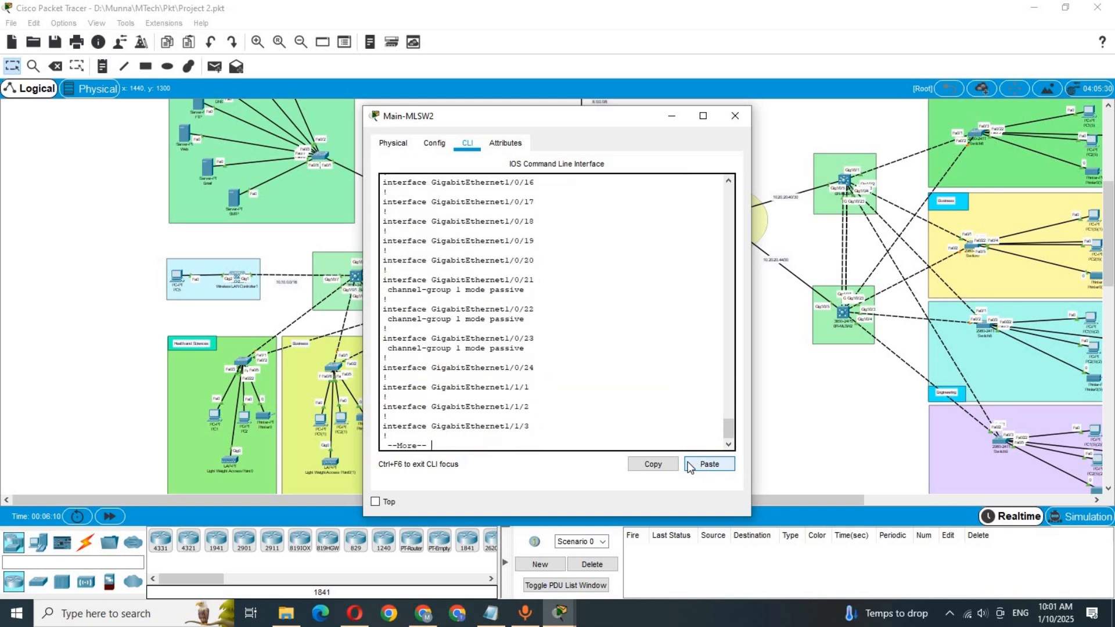
{"action": "key", "text": "space"}
{"action": "key", "text": "space"}
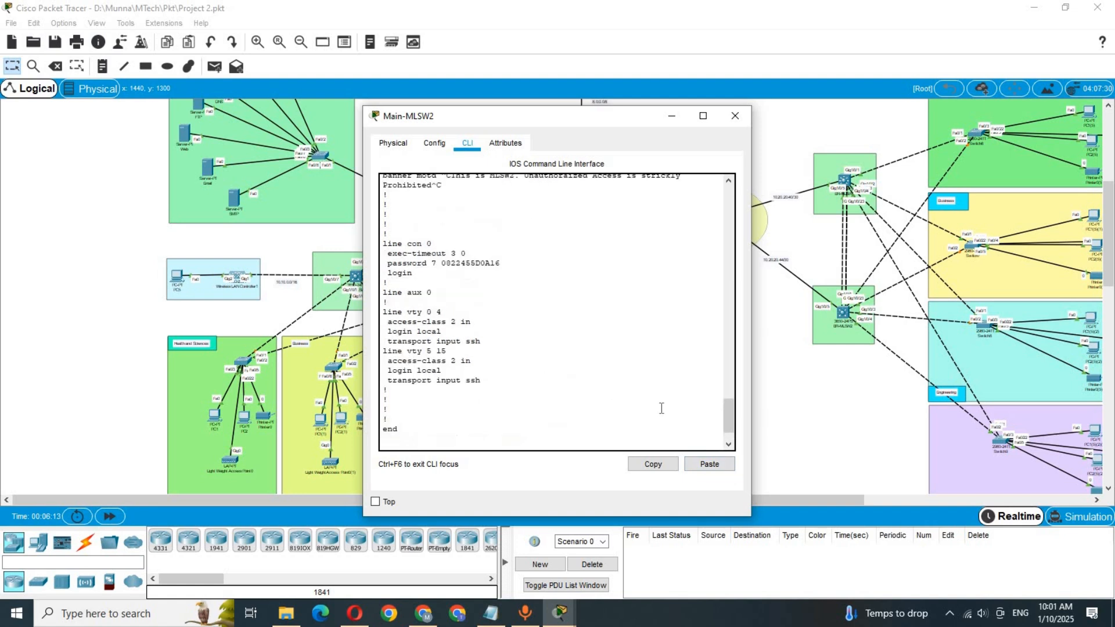
Step: Examine the router ospf 10 section of the displayed Main-MLSW2 configuration, including its router-id and network lines
{"action": "left_click_drag", "start_coordinate": [730, 427], "coordinate": [731, 386]}
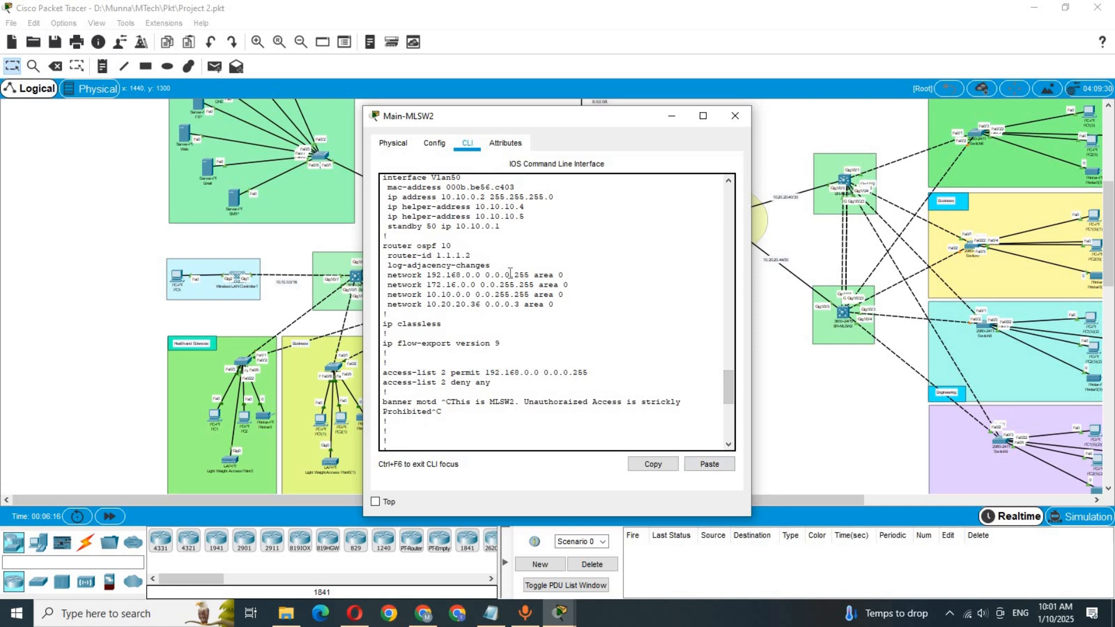
{"action": "left_click_drag", "start_coordinate": [554, 304], "coordinate": [377, 246]}
{"action": "left_click", "coordinate": [456, 256]}
{"action": "left_click_drag", "start_coordinate": [472, 257], "coordinate": [399, 262]}
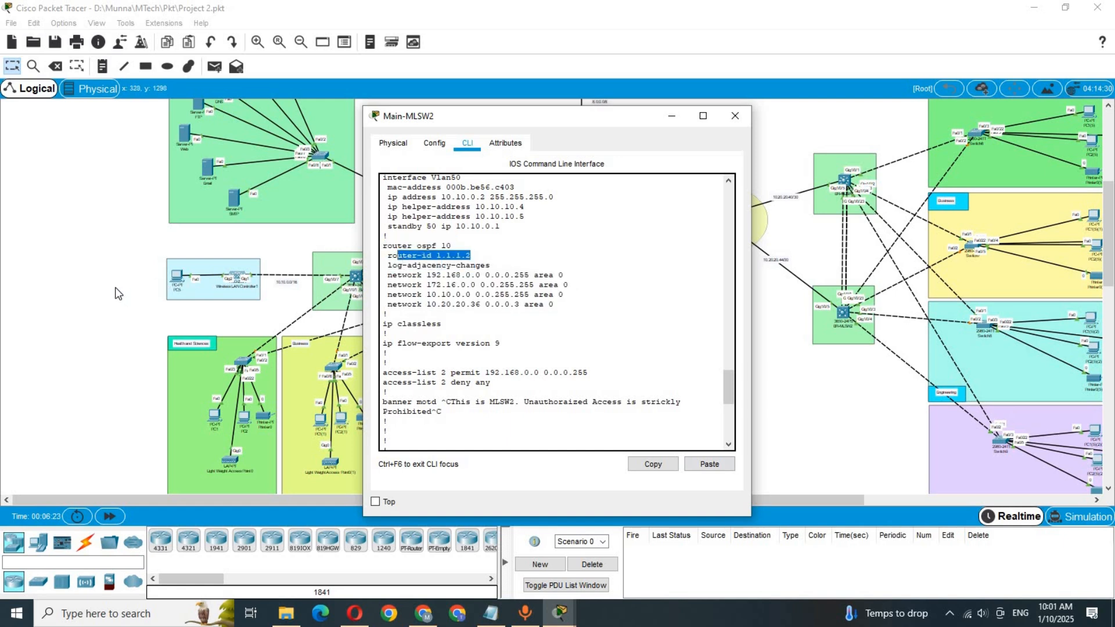
{"action": "left_click", "coordinate": [776, 155]}
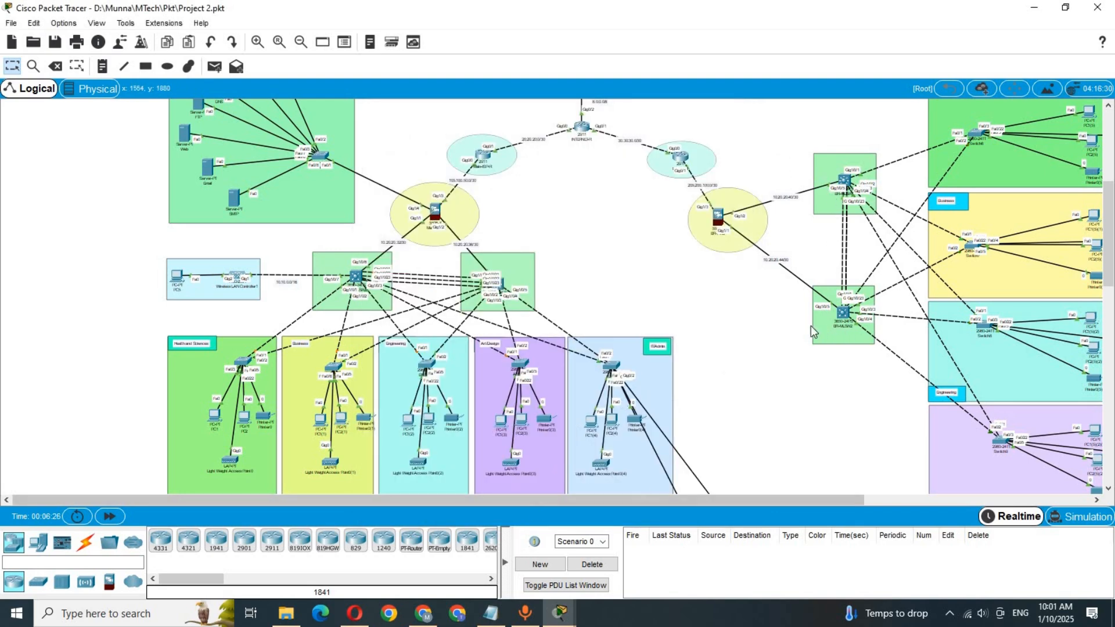
Step: Check the VLAN 60 and VLAN 90 address note at the branch site and set the Notepad block's router-id to 1.1.1.3
{"action": "left_click_drag", "start_coordinate": [545, 500], "coordinate": [798, 509]}
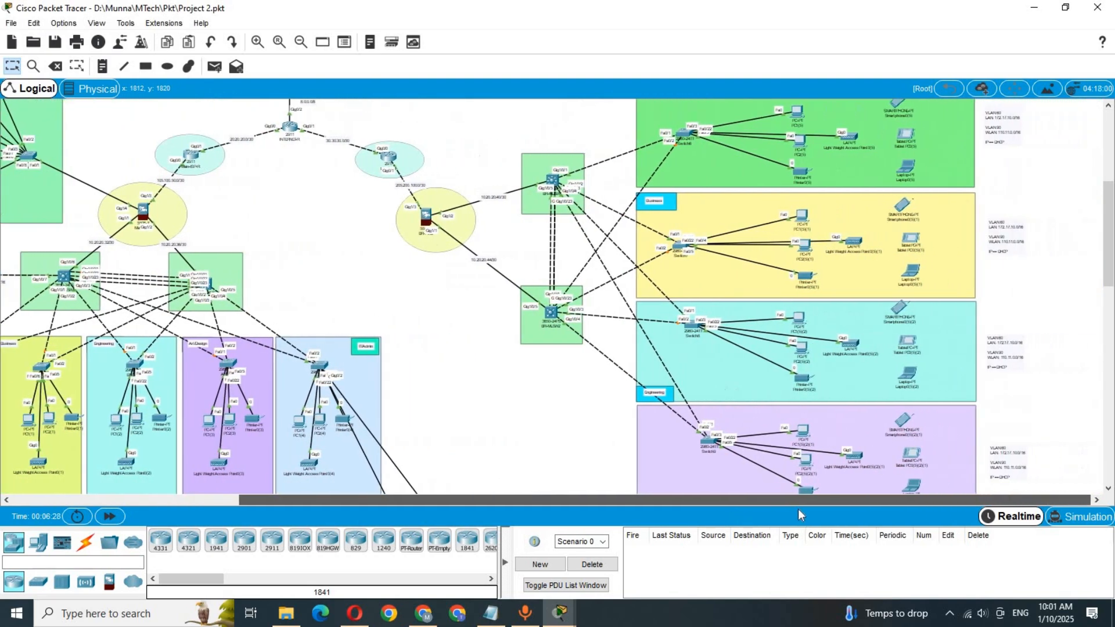
{"action": "double_click", "coordinate": [1007, 121]}
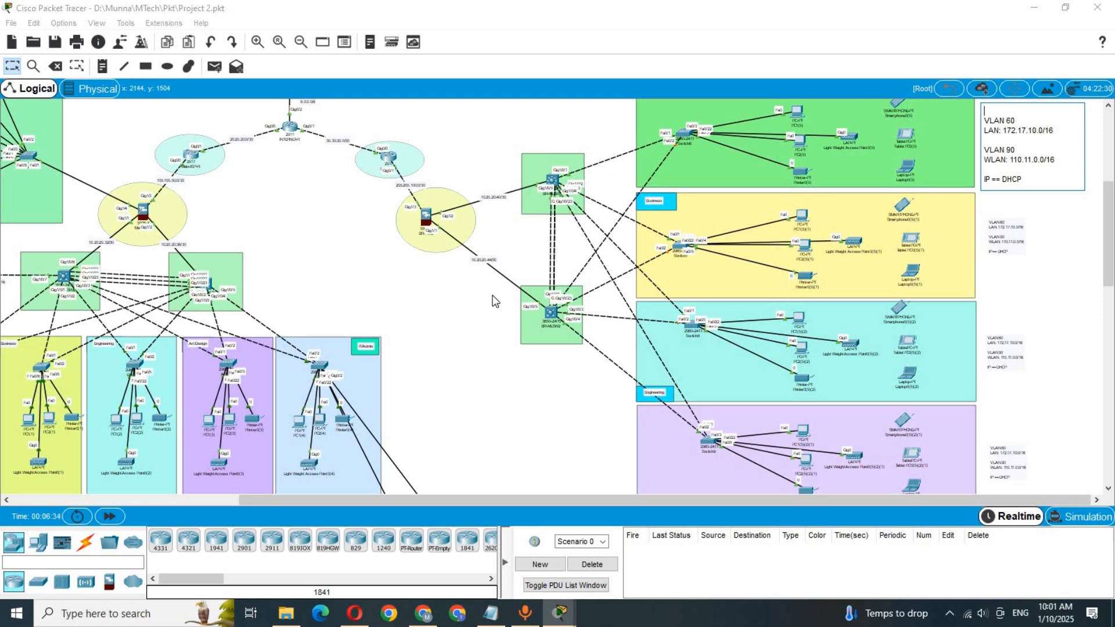
{"action": "left_click", "coordinate": [502, 618]}
{"action": "left_click_drag", "start_coordinate": [718, 147], "coordinate": [795, 147]}
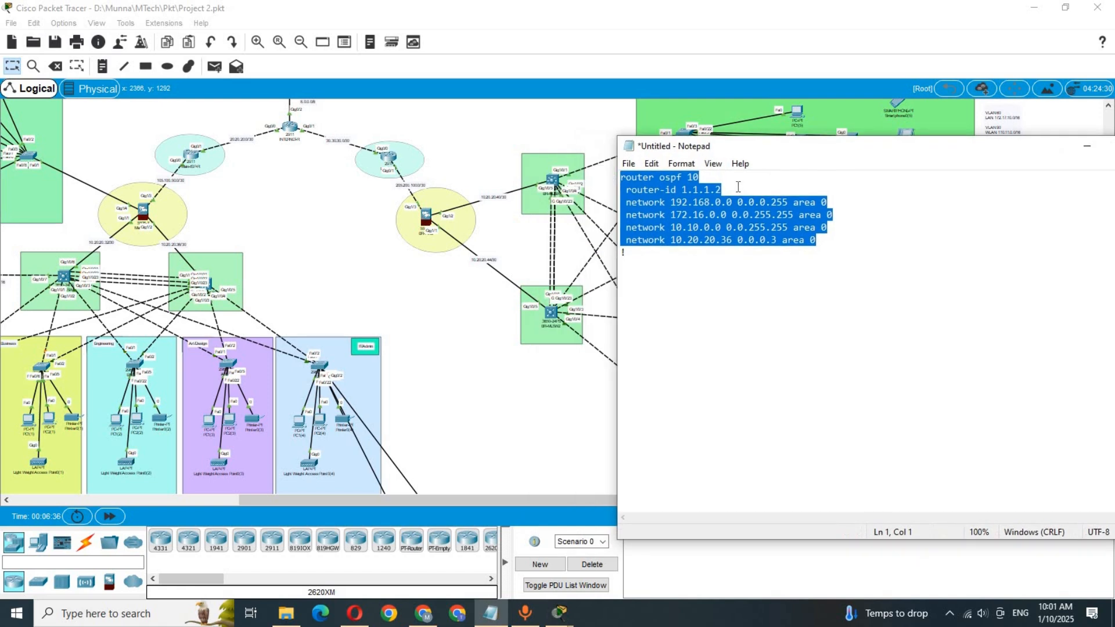
{"action": "left_click", "coordinate": [738, 186]}
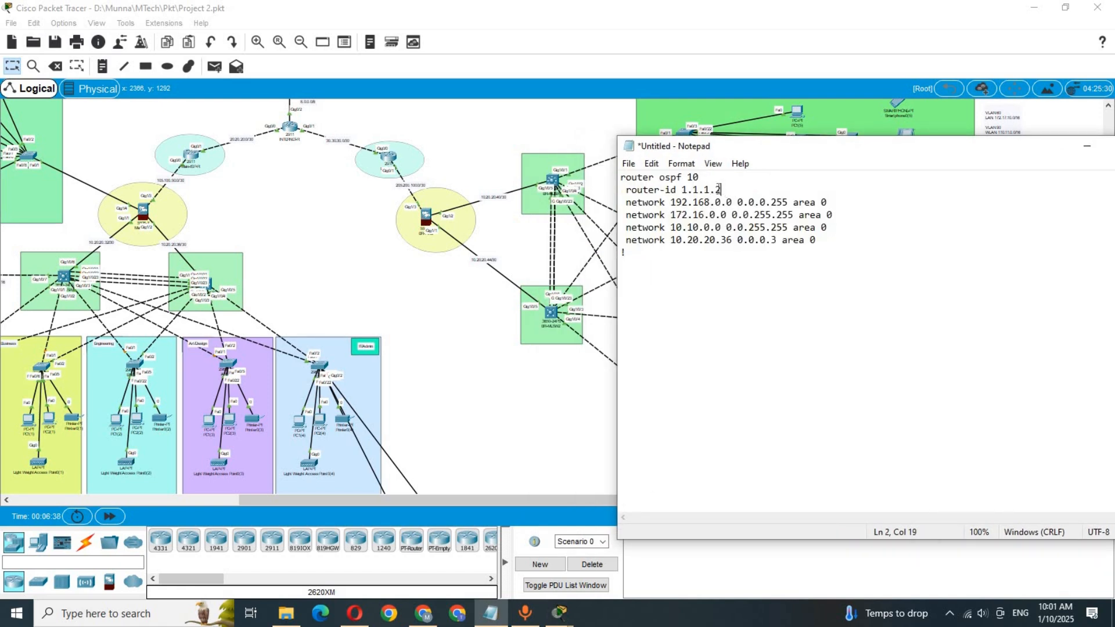
{"action": "key", "text": "shift+Left"}
{"action": "type", "text": "3"}
Step: Delete the 192.168.0.0 network line from the Notepad block and set the first remaining network to 172.17.0.0
{"action": "left_click_drag", "start_coordinate": [836, 202], "coordinate": [619, 203]}
{"action": "key", "text": "BackSpace"}
{"action": "key", "text": "BackSpace"}
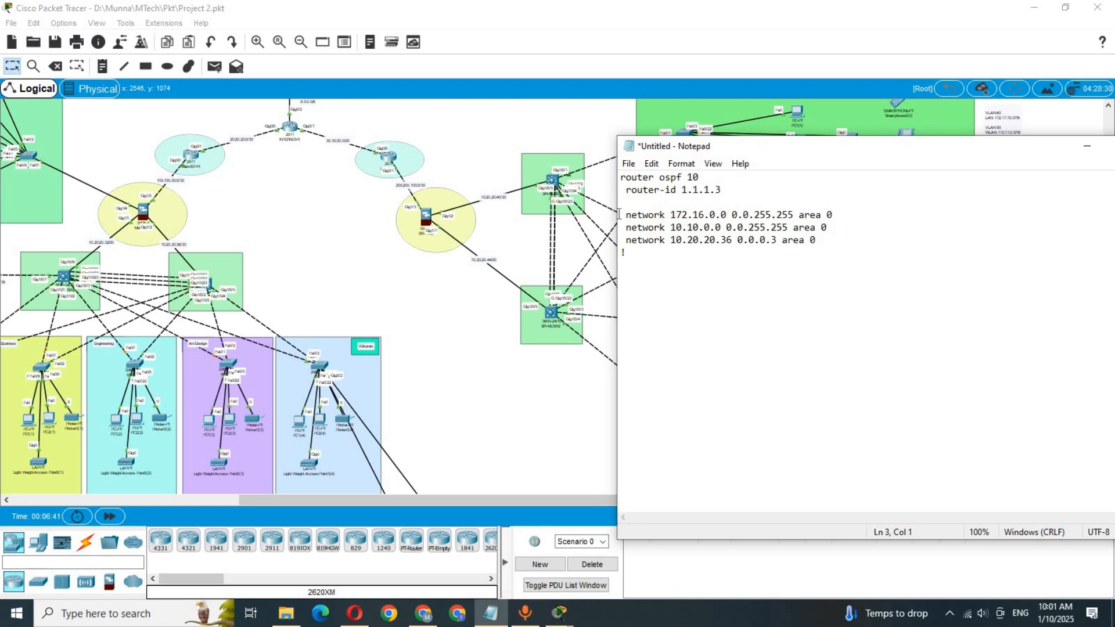
{"action": "left_click_drag", "start_coordinate": [704, 205], "coordinate": [701, 207]}
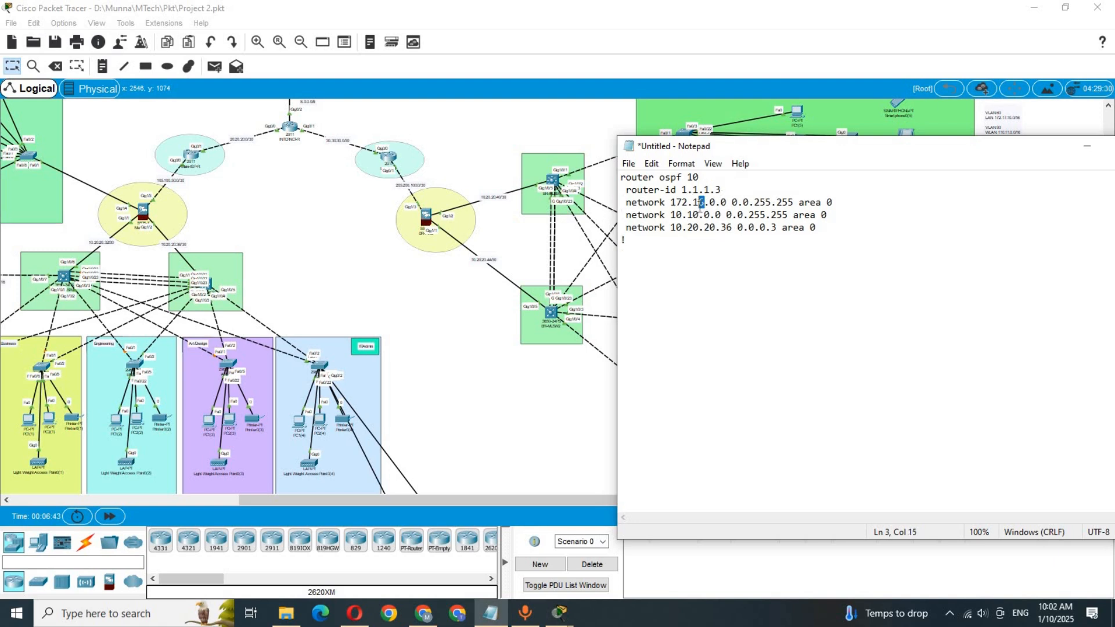
{"action": "type", "text": "7"}
Step: Correct the WLAN address in the branch's VLAN 90 note to 10.11.0.0/16 and set the second Notepad network to 10.11.0.0
{"action": "left_click_drag", "start_coordinate": [785, 153], "coordinate": [792, 167]}
{"action": "left_click", "coordinate": [702, 228]}
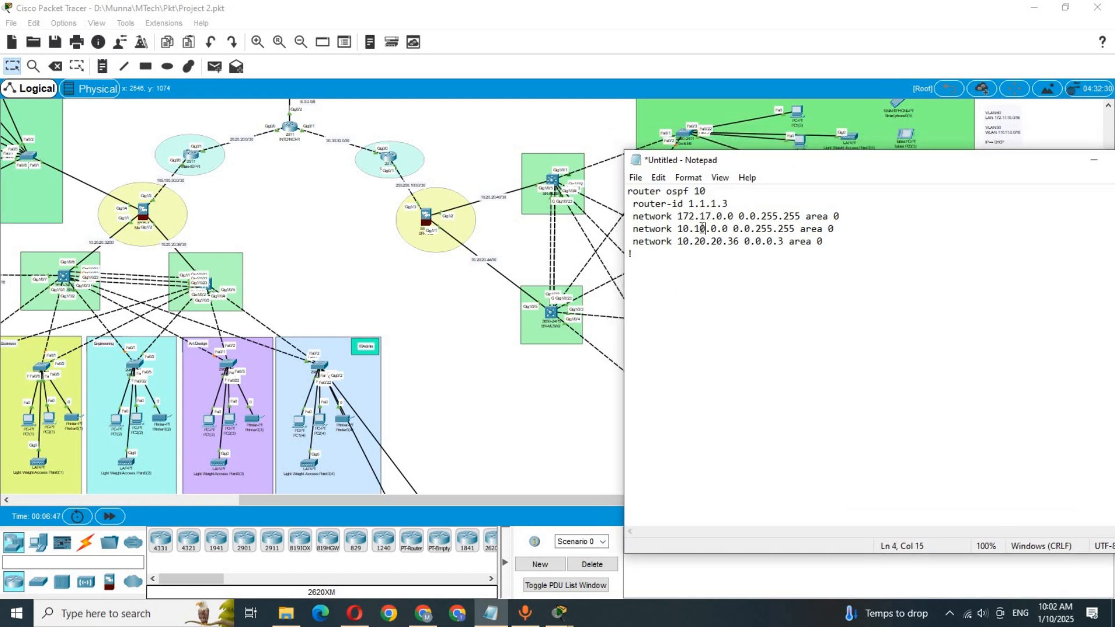
{"action": "left_click", "coordinate": [1028, 120]}
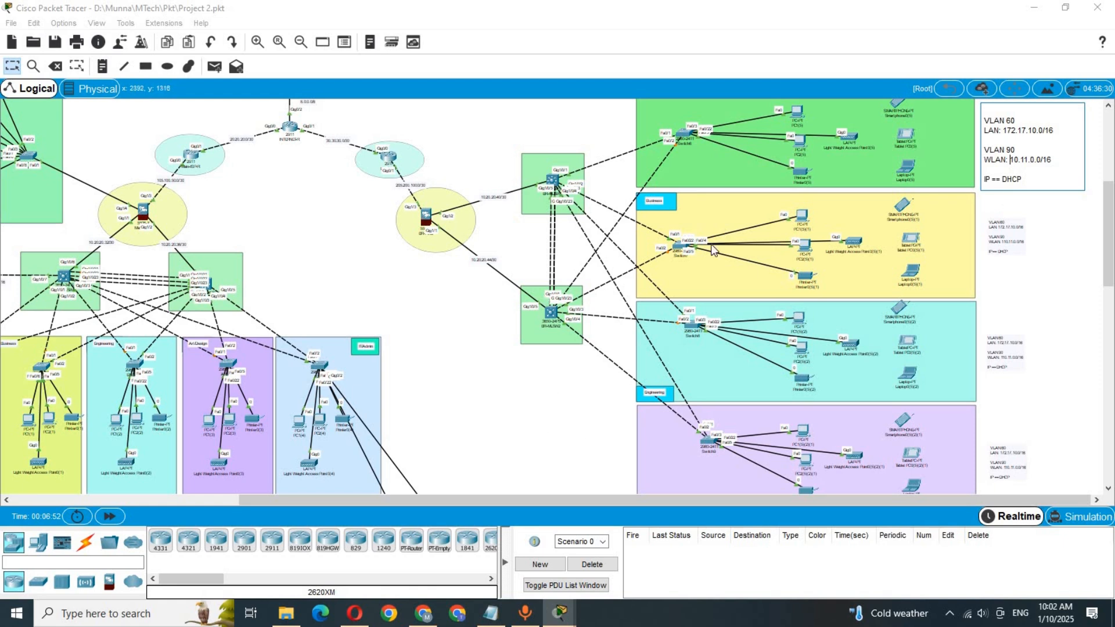
{"action": "left_click", "coordinate": [490, 612]}
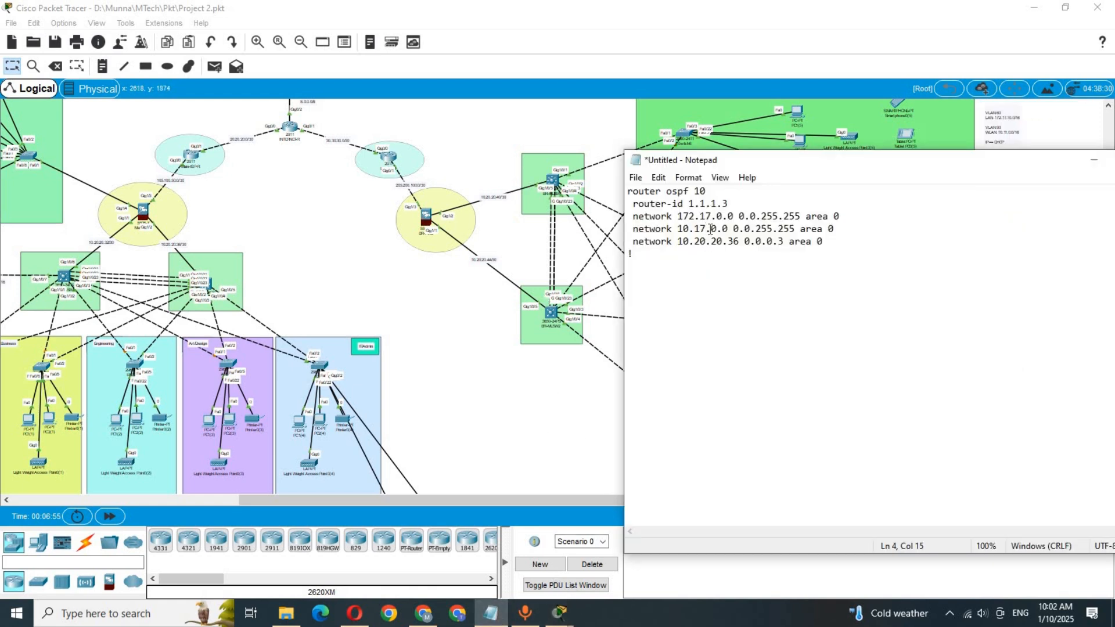
{"action": "key", "text": "BackSpace"}
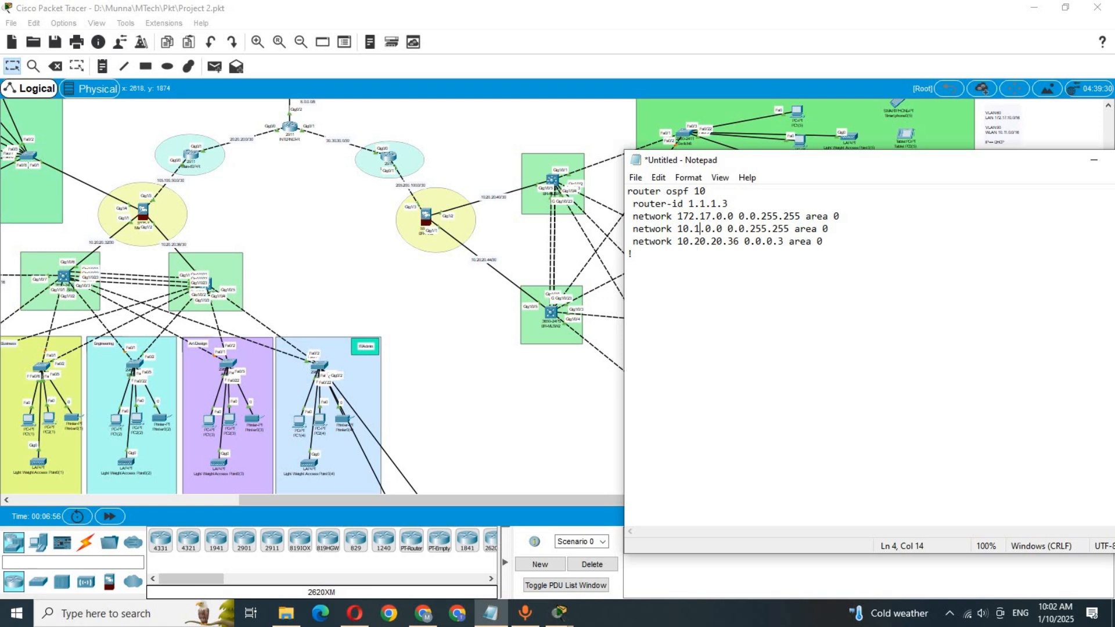
{"action": "type", "text": "1"}
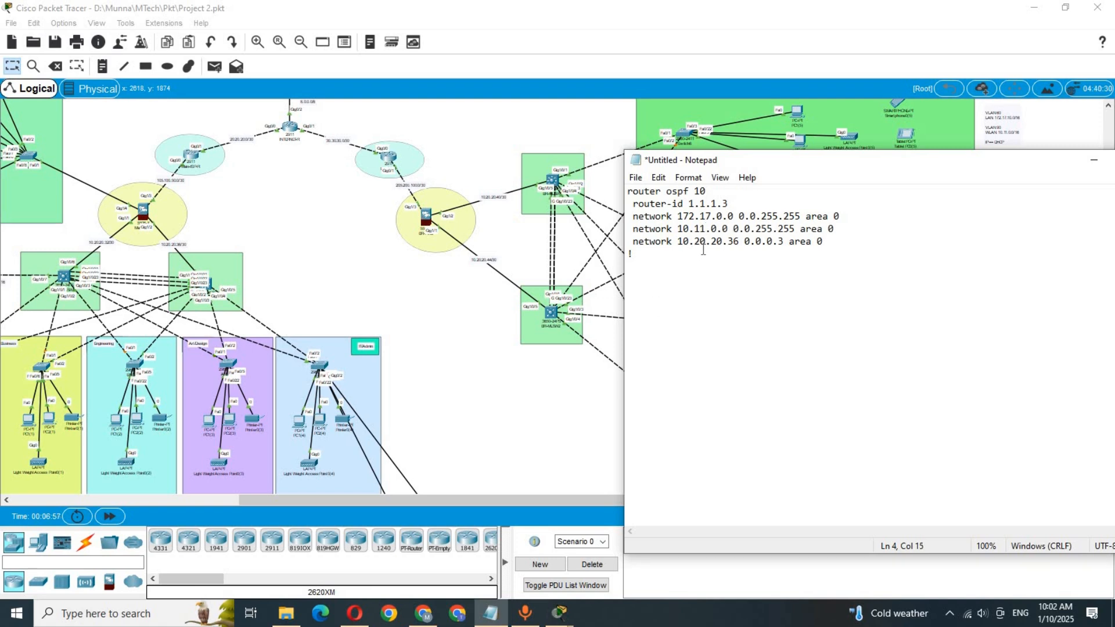
Step: Replace the last network address in the Notepad block with 10.20.20.40, copied from the first branch switch's link label in Packet Tracer
{"action": "left_click", "coordinate": [462, 315]}
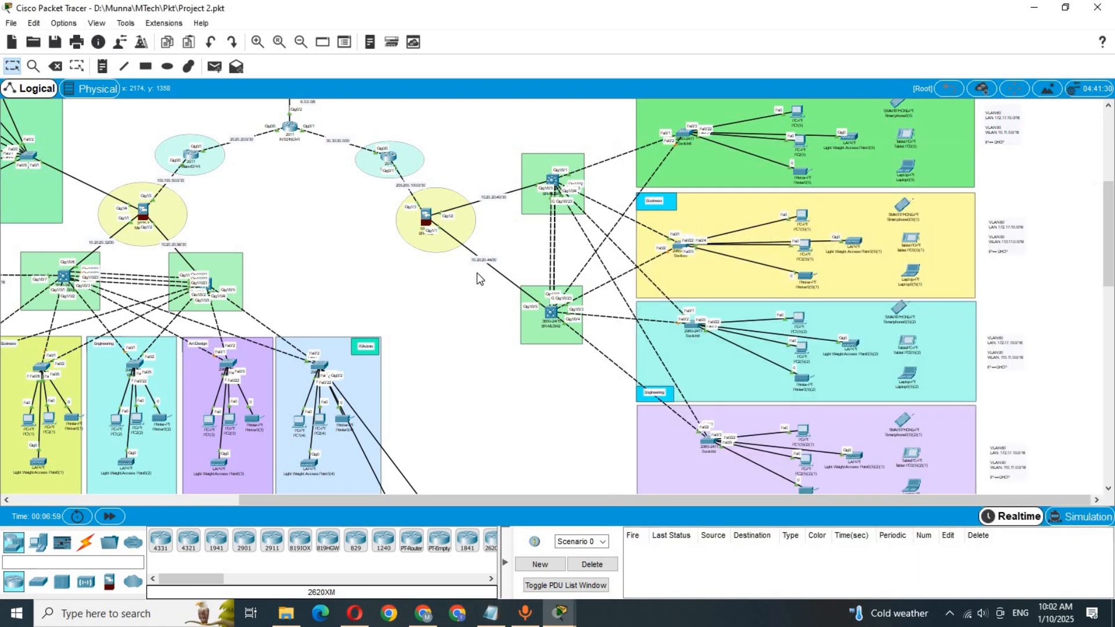
{"action": "double_click", "coordinate": [483, 259]}
{"action": "double_click", "coordinate": [497, 200]}
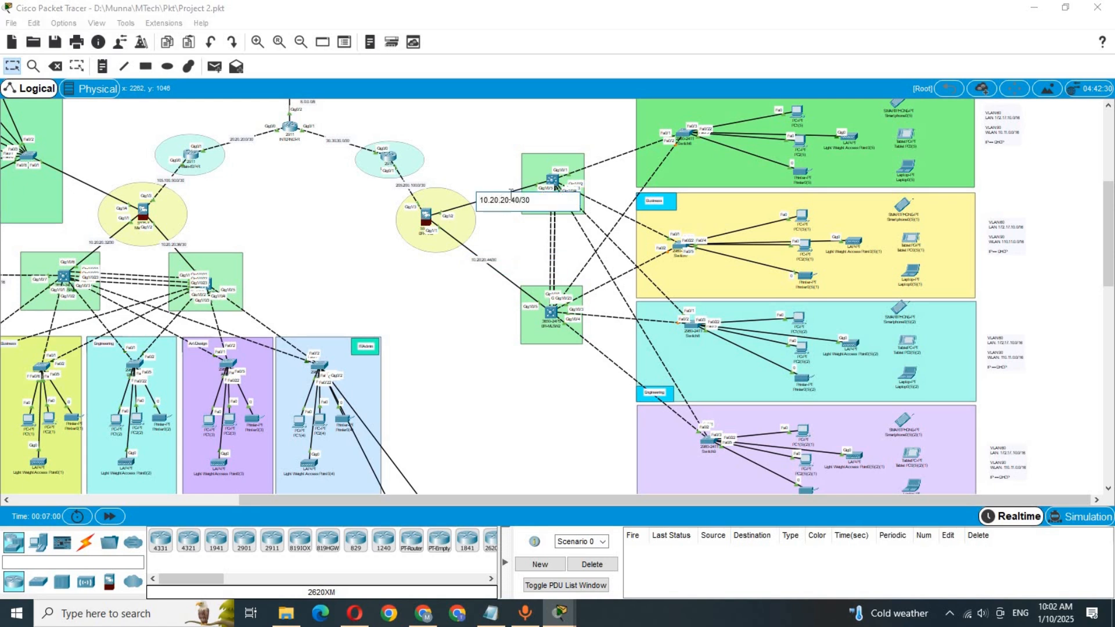
{"action": "left_click_drag", "start_coordinate": [521, 199], "coordinate": [480, 195]}
{"action": "mouse_move", "coordinate": [490, 612]}
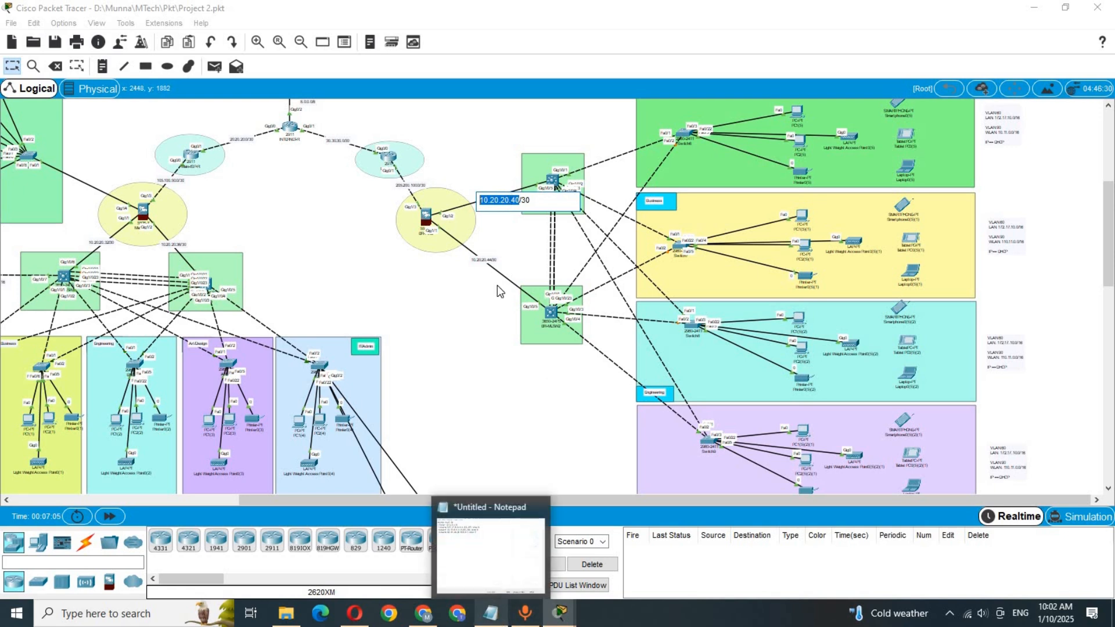
{"action": "left_click", "coordinate": [525, 572]}
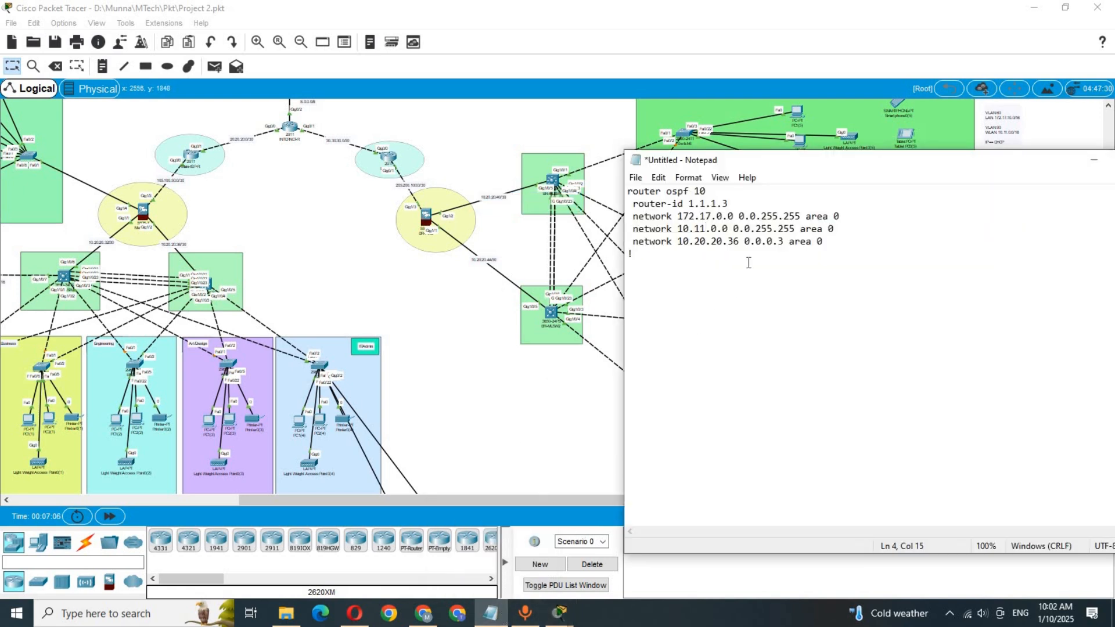
{"action": "left_click", "coordinate": [748, 262]}
{"action": "left_click_drag", "start_coordinate": [737, 241], "coordinate": [678, 241]}
{"action": "type", "text": "10.20.20.40"}
Step: Copy the edited OSPF block without the closing exclamation mark and open the command line of BR-MLSW1 in GigabitEthernet1/0/1 interface configuration
{"action": "left_click_drag", "start_coordinate": [836, 244], "coordinate": [621, 186]}
{"action": "right_click", "coordinate": [665, 207]}
{"action": "left_click", "coordinate": [699, 246]}
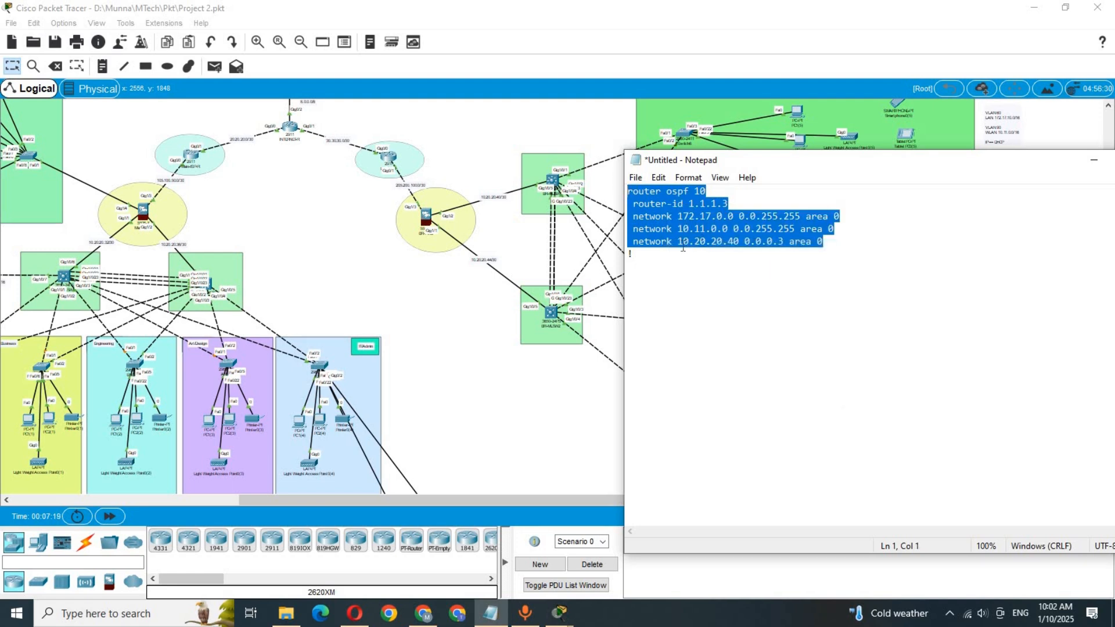
{"action": "left_click", "coordinate": [552, 180]}
{"action": "left_click", "coordinate": [434, 145]}
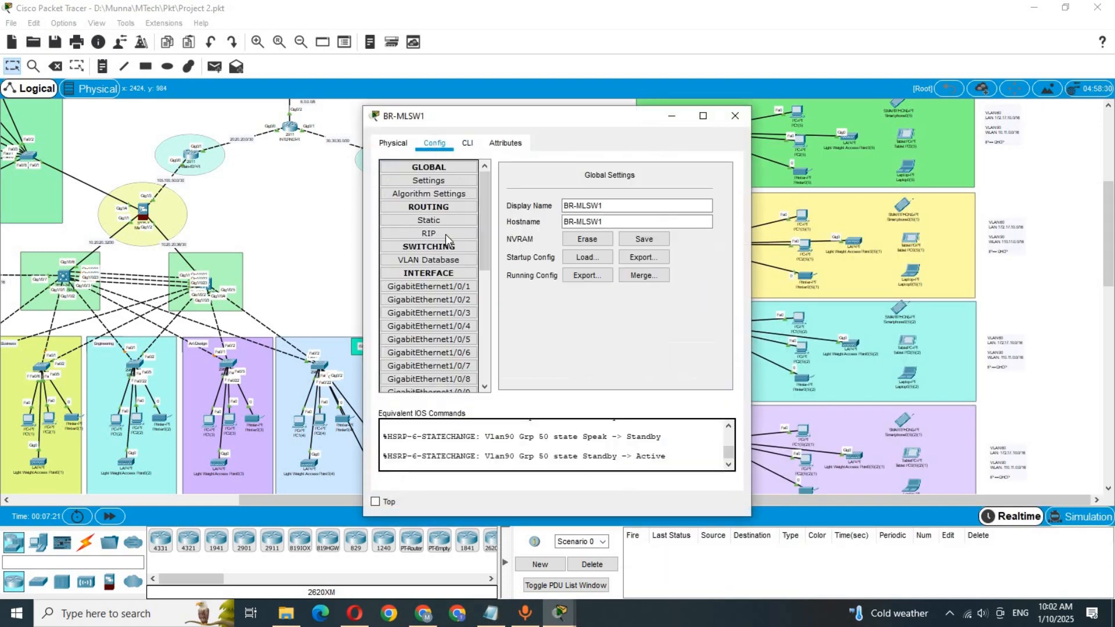
{"action": "left_click", "coordinate": [441, 284]}
{"action": "left_click", "coordinate": [468, 145]}
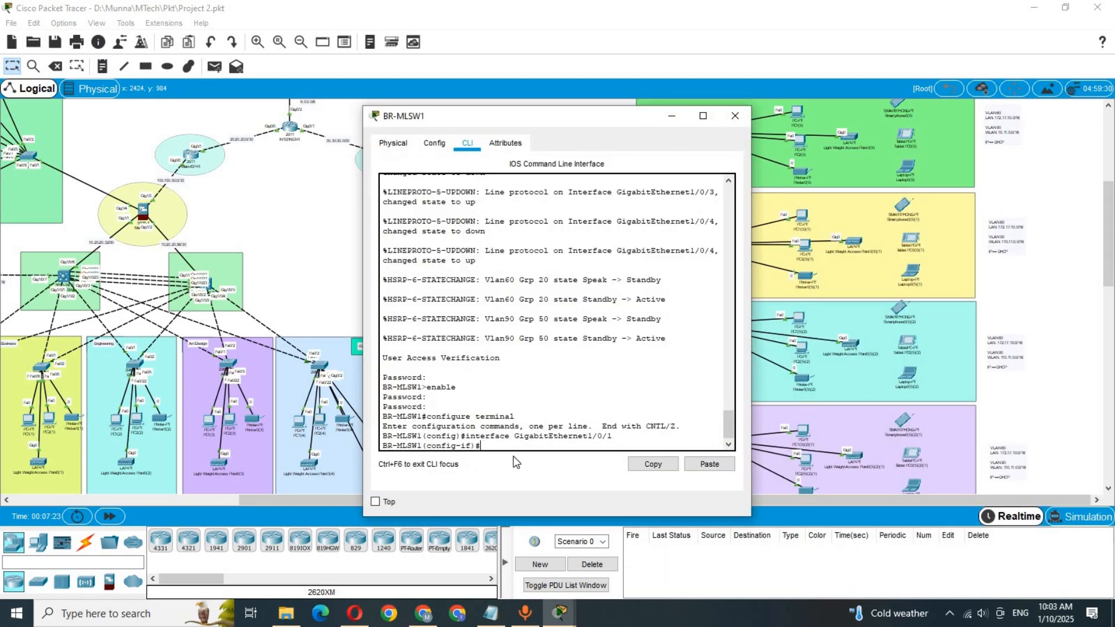
Step: Exit interface configuration on BR-MLSW1, paste the OSPF 10 block with router-id 1.1.1.3 and three area 0 networks, and save with do wr
{"action": "type", "text": "exit"}
{"action": "key", "text": "Return"}
{"action": "key", "text": "Return"}
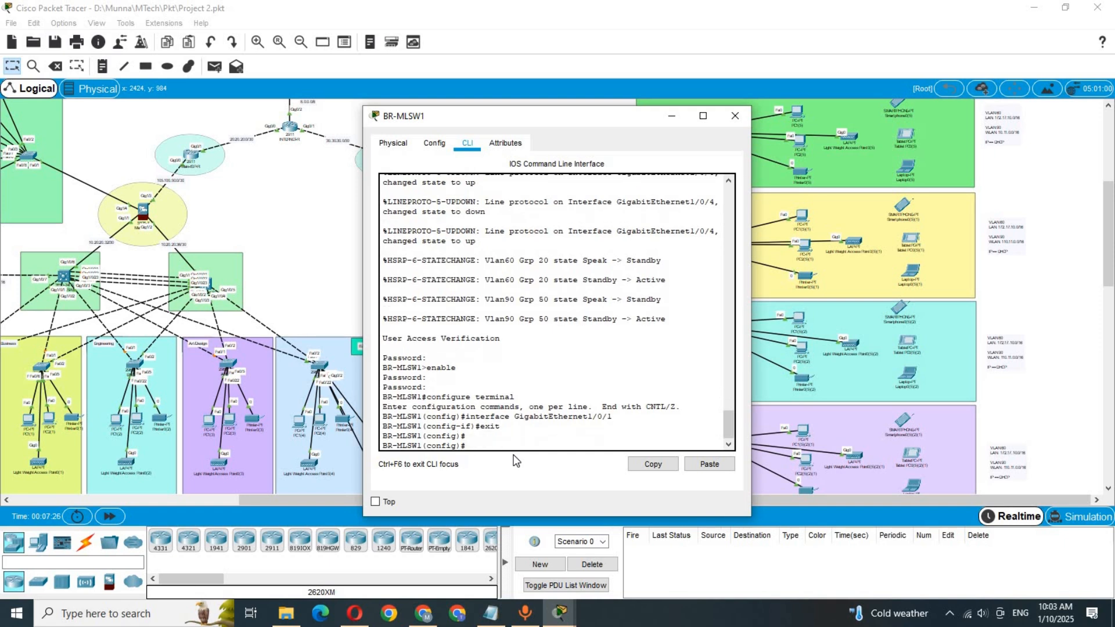
{"action": "left_click", "coordinate": [695, 466]}
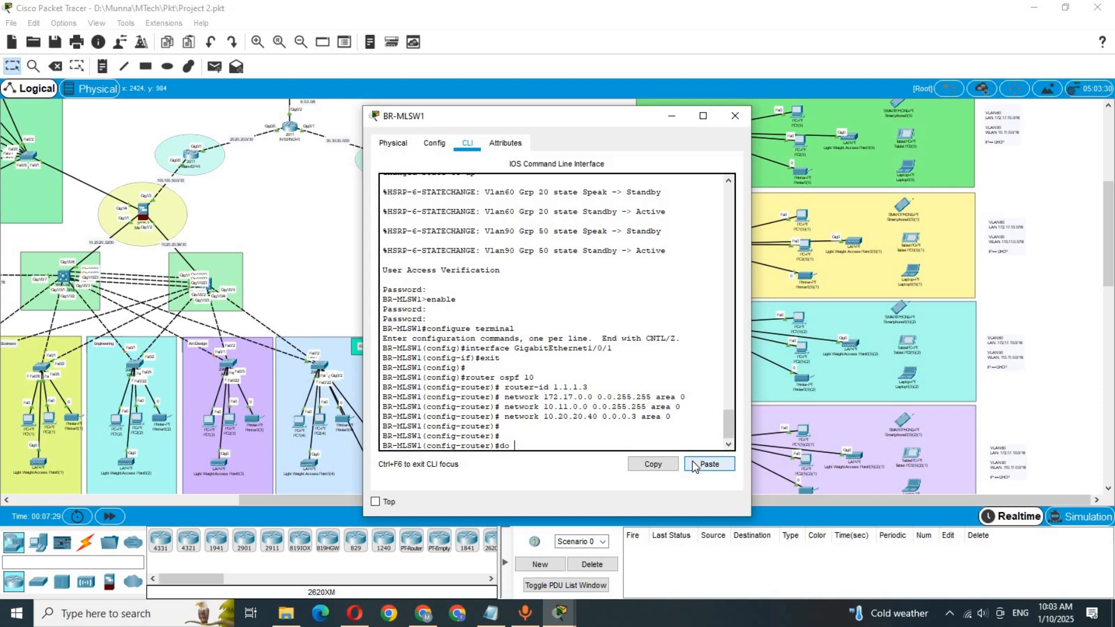
{"action": "type", "text": "wr"}
{"action": "key", "text": "Return"}
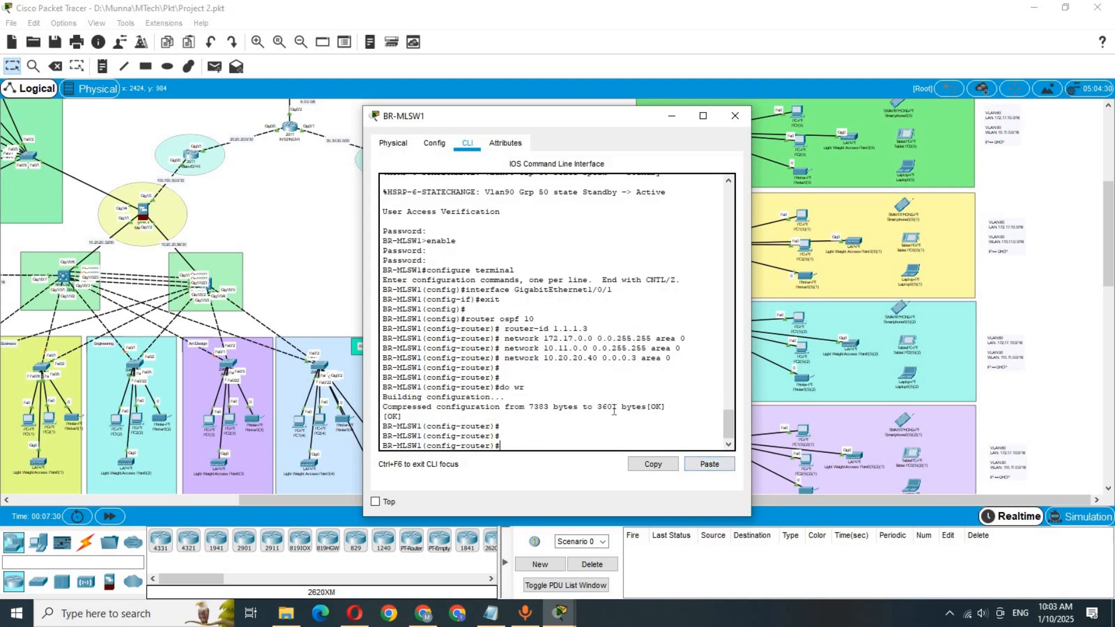
{"action": "left_click", "coordinate": [322, 252]}
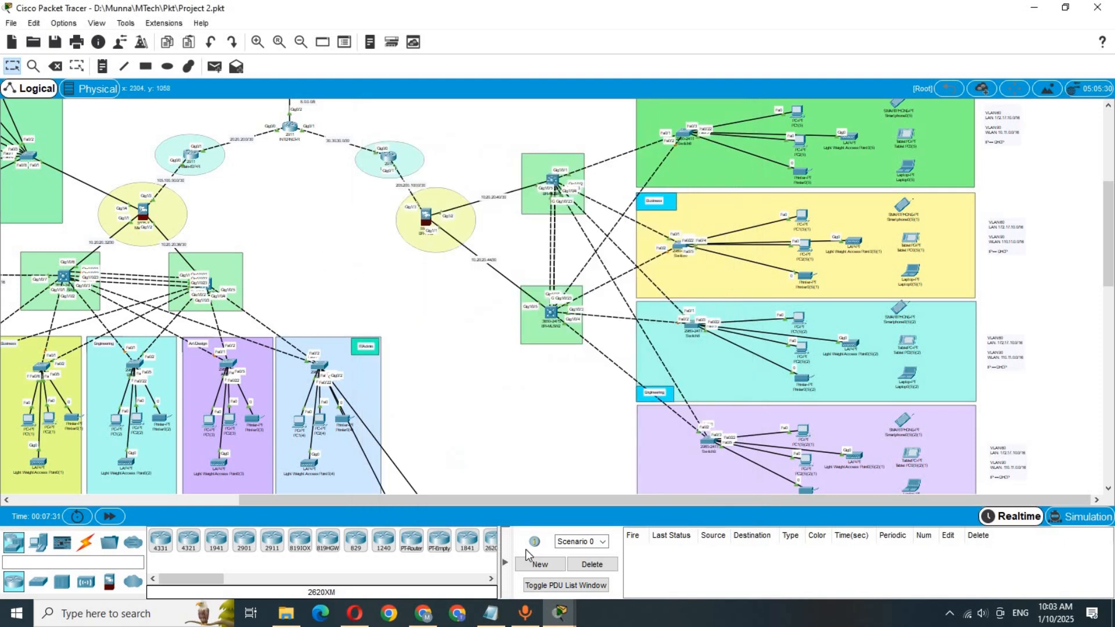
Step: Replace the last network address in the Notepad block with 10.20.20.44, copied from the second branch switch's link label in Packet Tracer
{"action": "double_click", "coordinate": [493, 261]}
{"action": "left_click_drag", "start_coordinate": [511, 263], "coordinate": [470, 261]}
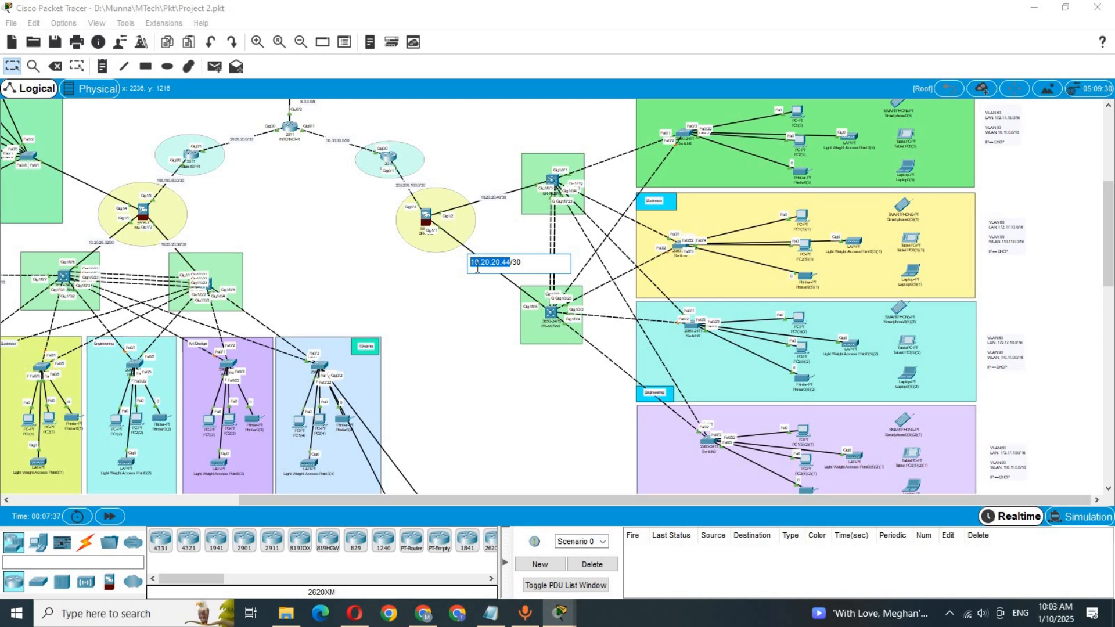
{"action": "left_click", "coordinate": [492, 615]}
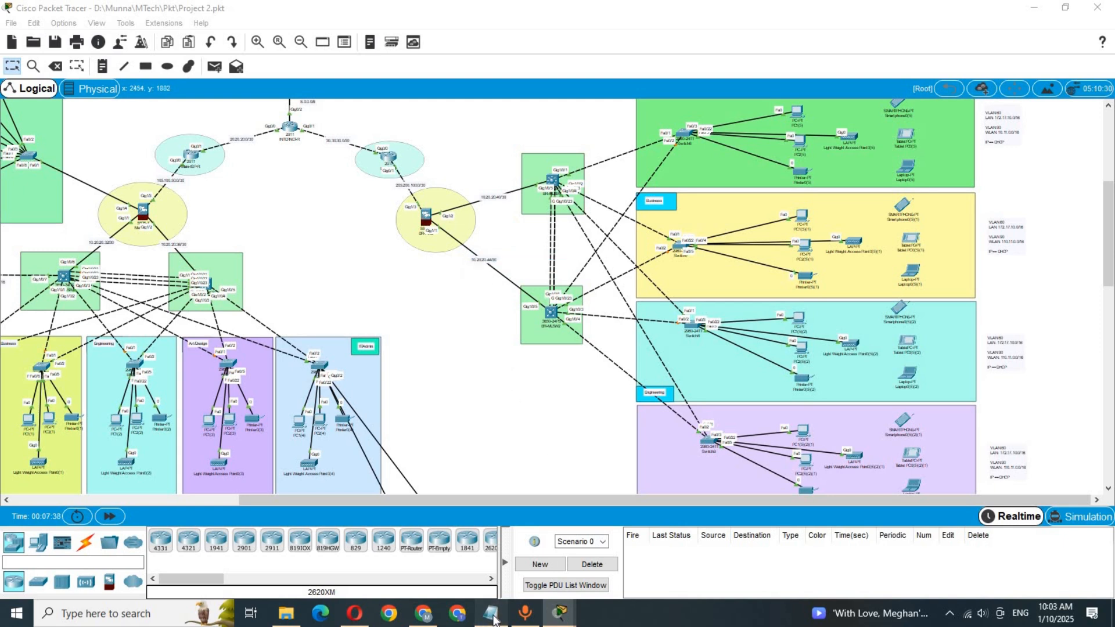
{"action": "left_click", "coordinate": [728, 250]}
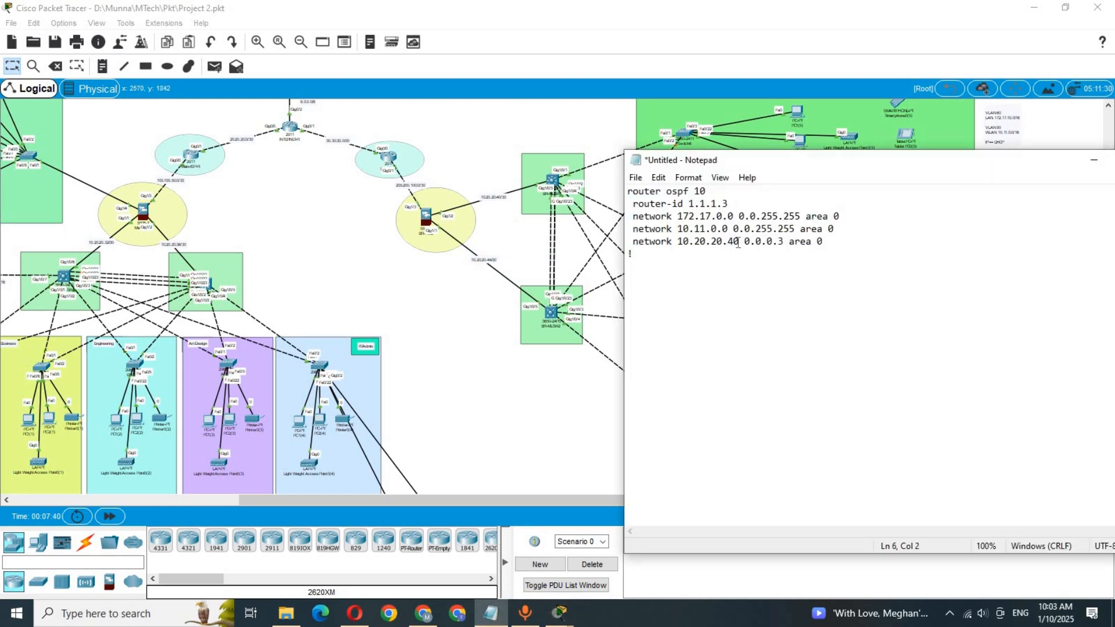
{"action": "left_click_drag", "start_coordinate": [739, 243], "coordinate": [678, 239]}
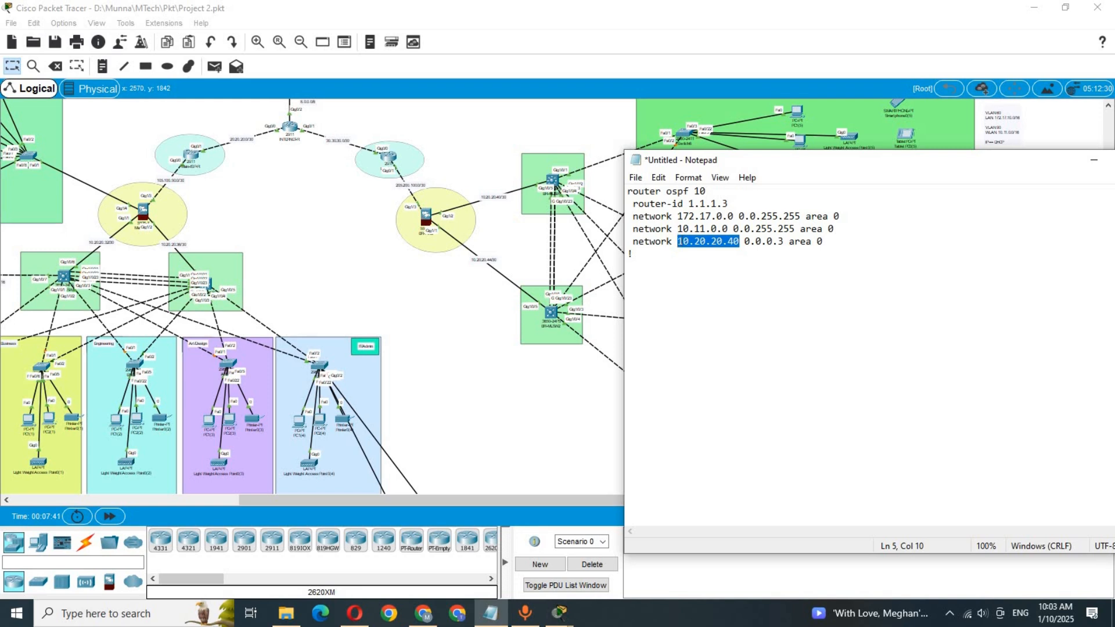
{"action": "type", "text": "10.20.20.44"}
Step: Set the router-id in the Notepad OSPF block to 1.1.1.4 and copy the block without the closing exclamation mark
{"action": "left_click_drag", "start_coordinate": [833, 243], "coordinate": [628, 192]}
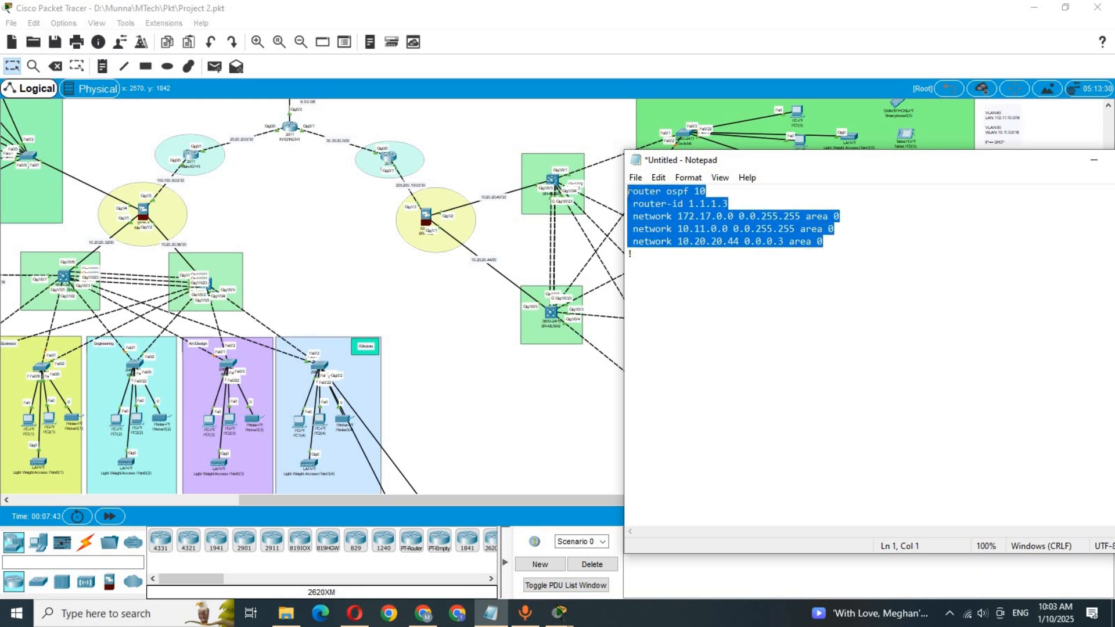
{"action": "left_click", "coordinate": [730, 203]}
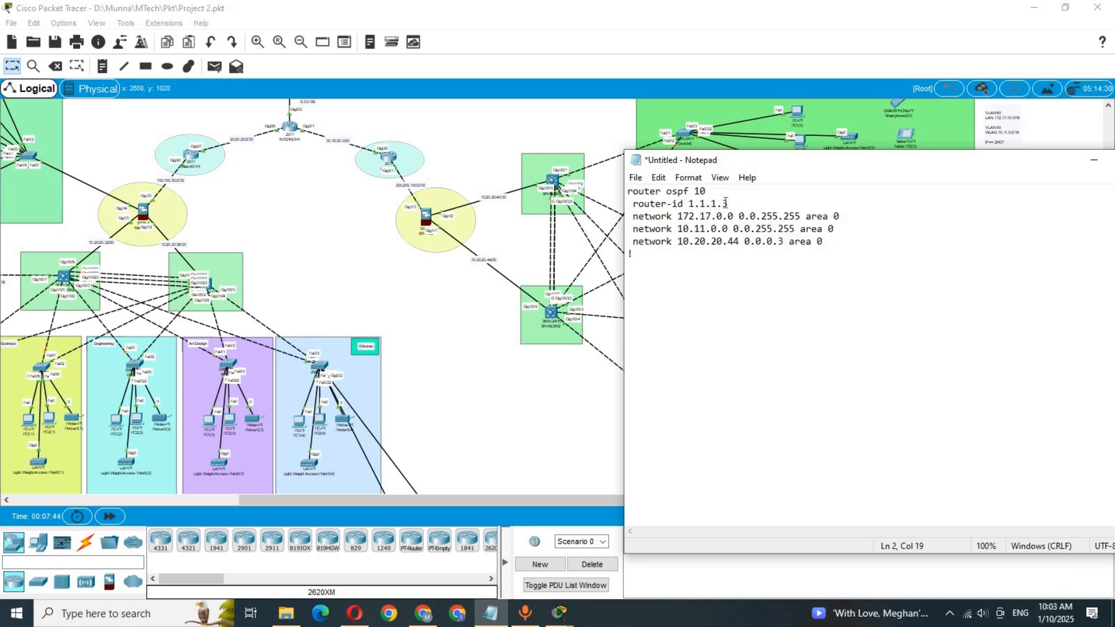
{"action": "key", "text": "shift+Left"}
{"action": "type", "text": "4"}
{"action": "left_click_drag", "start_coordinate": [832, 241], "coordinate": [619, 191]}
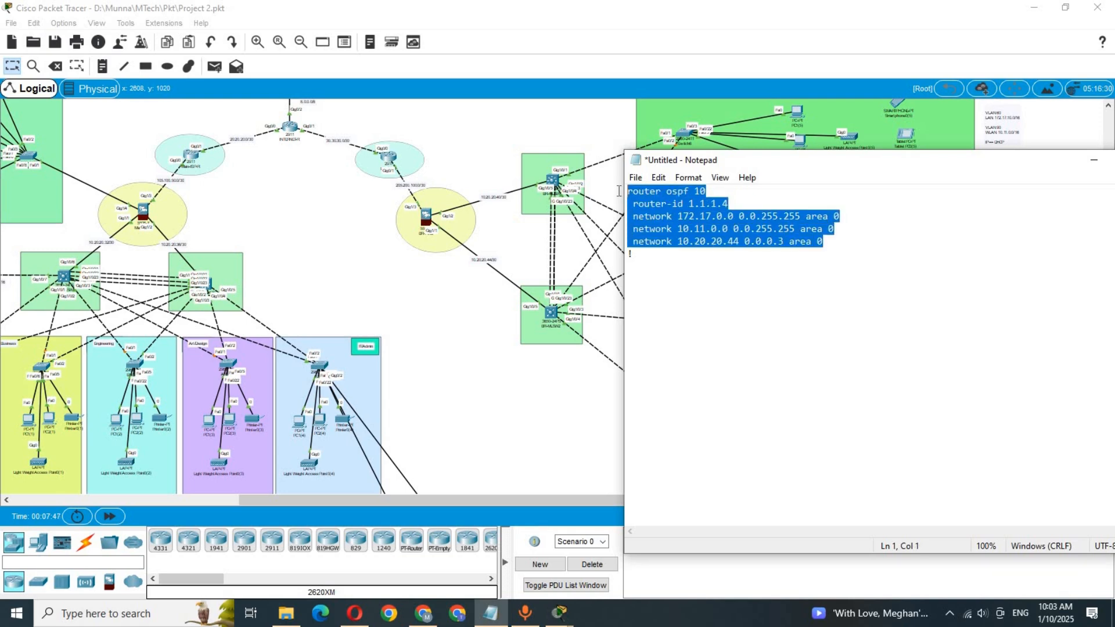
{"action": "right_click", "coordinate": [678, 225]}
{"action": "left_click", "coordinate": [713, 266]}
Step: Open the command line of BR-MLSW2 in GigabitEthernet1/0/1 interface configuration
{"action": "left_click", "coordinate": [557, 317]}
{"action": "left_click", "coordinate": [434, 143]}
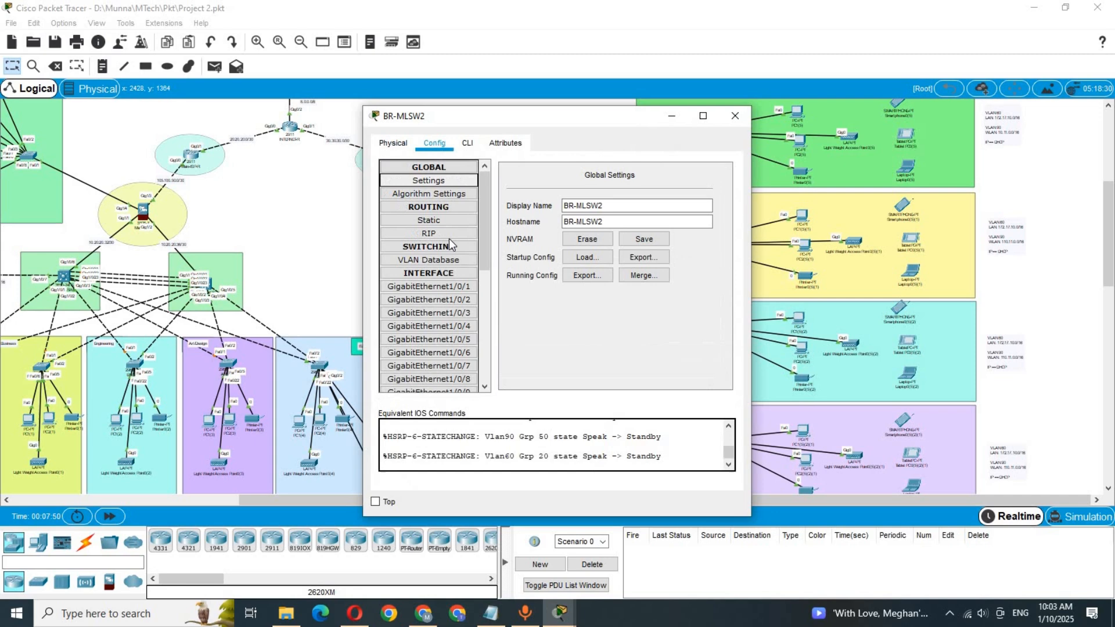
{"action": "left_click", "coordinate": [457, 286]}
{"action": "left_click", "coordinate": [468, 143]}
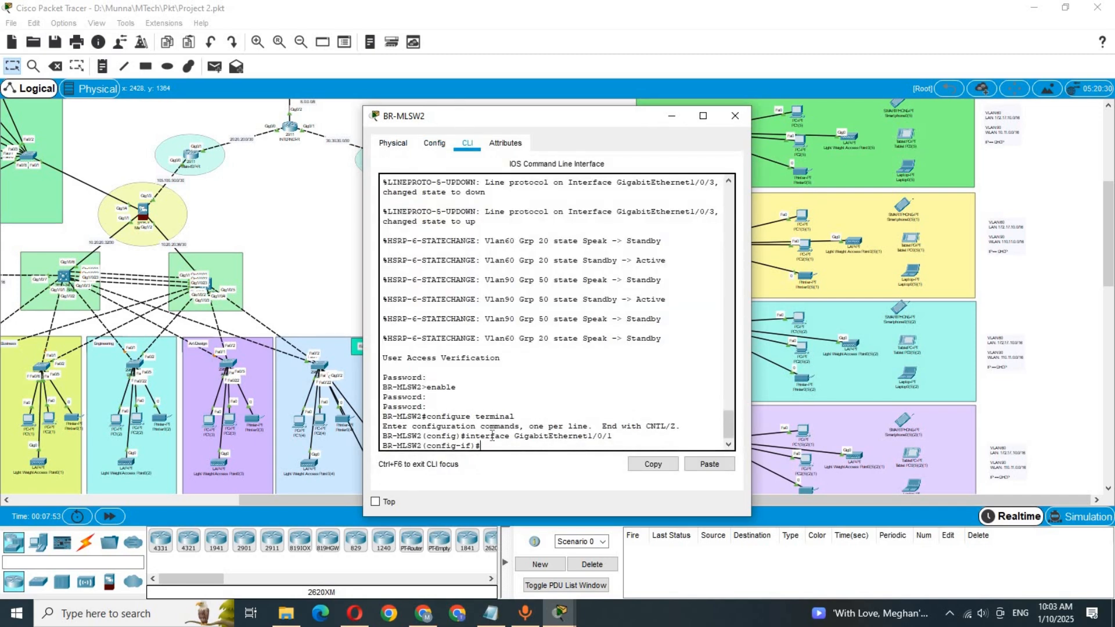
Step: Exit interface configuration on BR-MLSW2, paste the OSPF 10 block with router-id 1.1.1.4 and three area 0 networks, and save with do wr
{"action": "key", "text": "Return"}
{"action": "key", "text": "Return"}
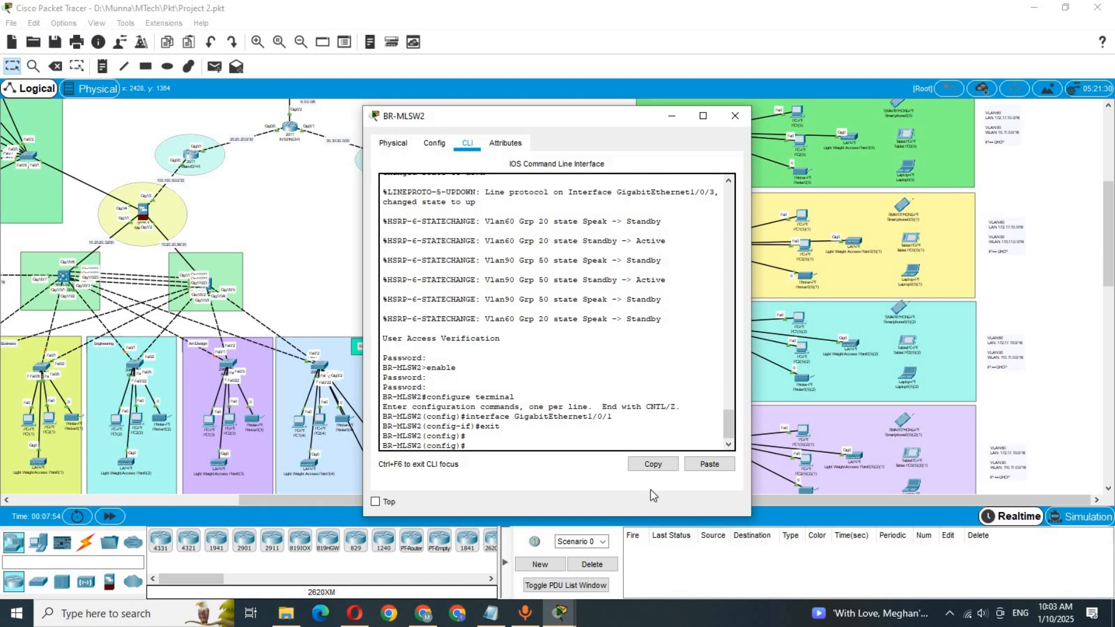
{"action": "left_click", "coordinate": [700, 465]}
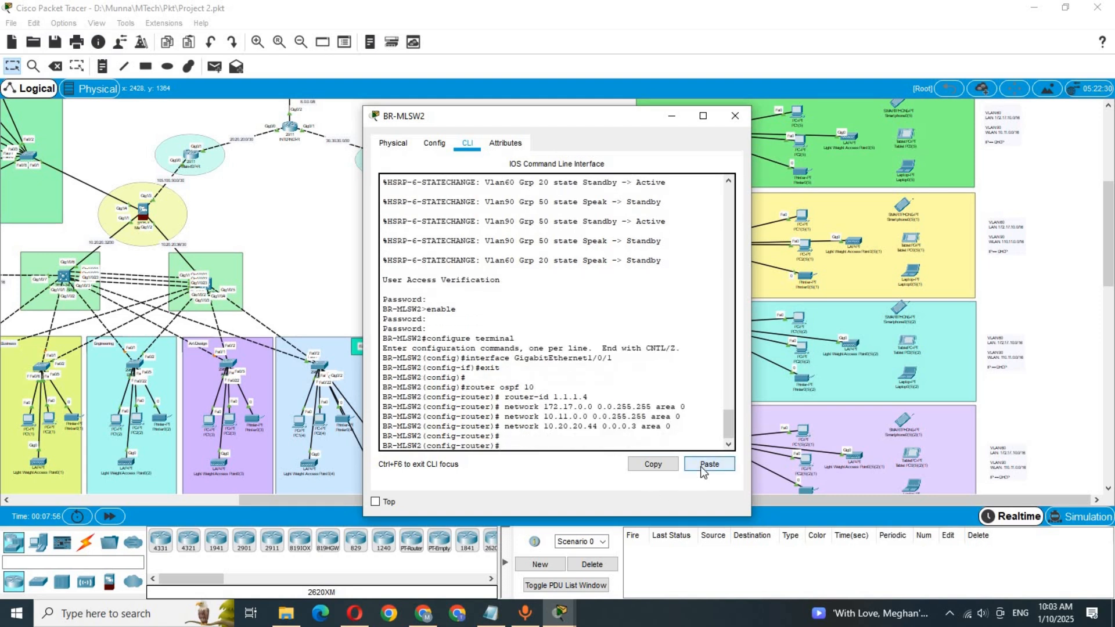
{"action": "type", "text": "do"}
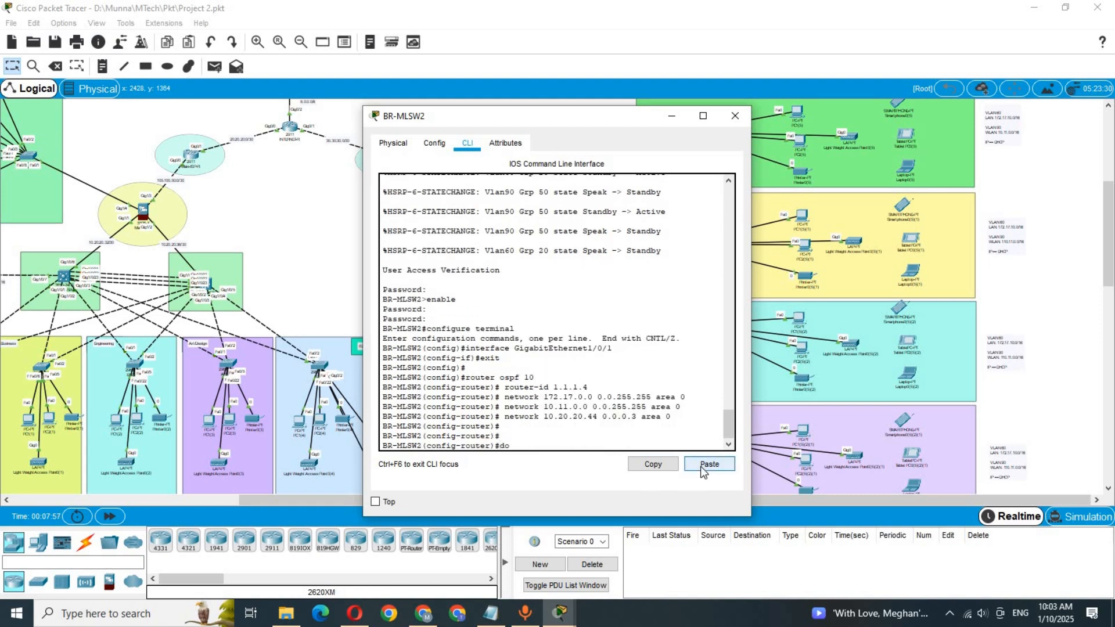
{"action": "type", "text": " wr"}
{"action": "key", "text": "Return"}
{"action": "key", "text": "Return"}
{"action": "key", "text": "Return"}
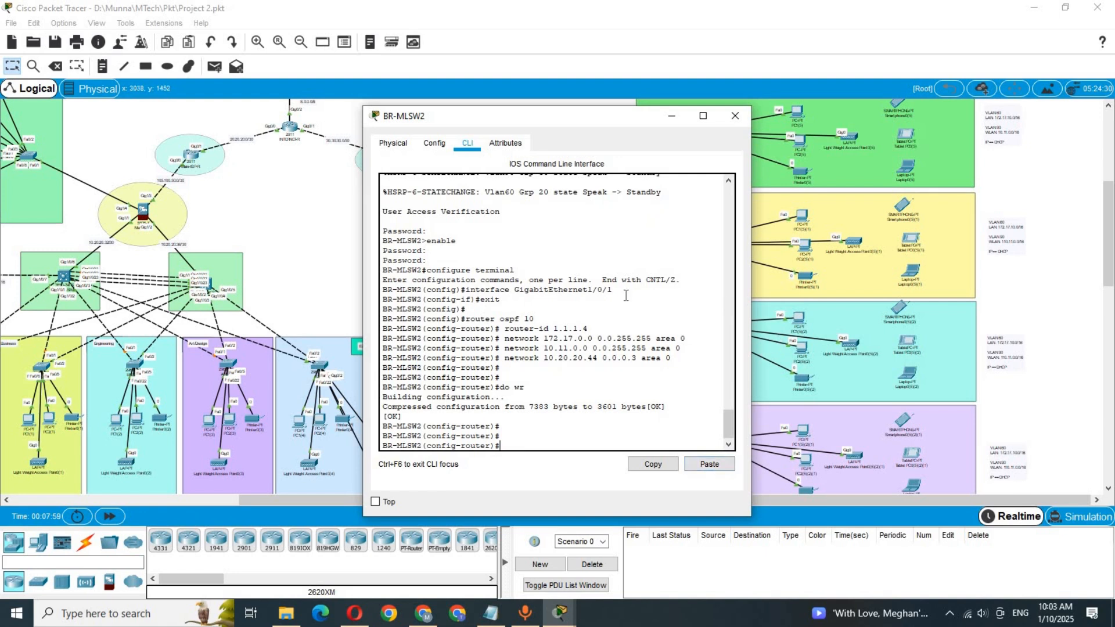
{"action": "left_click", "coordinate": [340, 267]}
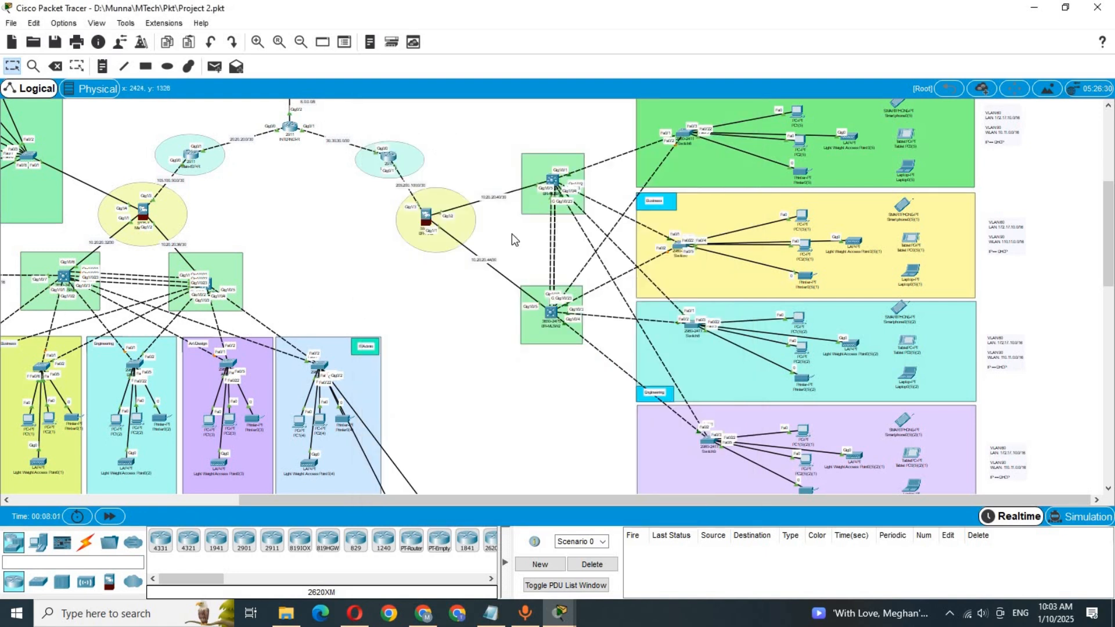
Step: Examine the network label on the link between the main campus firewall and its ISP router
{"action": "left_click_drag", "start_coordinate": [311, 499], "coordinate": [239, 497]}
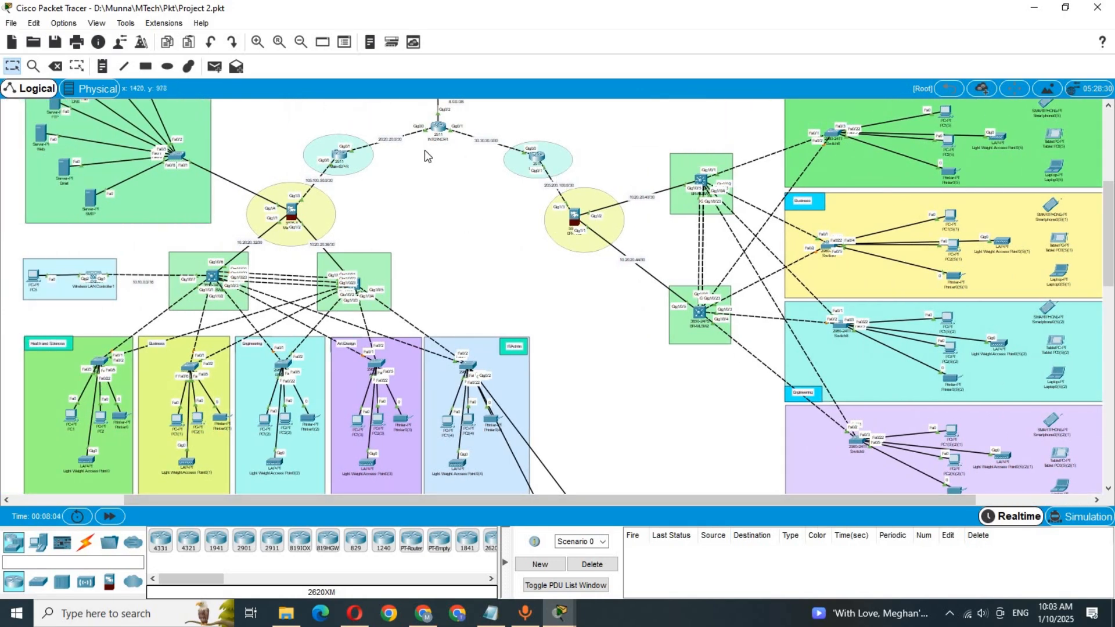
{"action": "left_click_drag", "start_coordinate": [1110, 193], "coordinate": [1110, 173]}
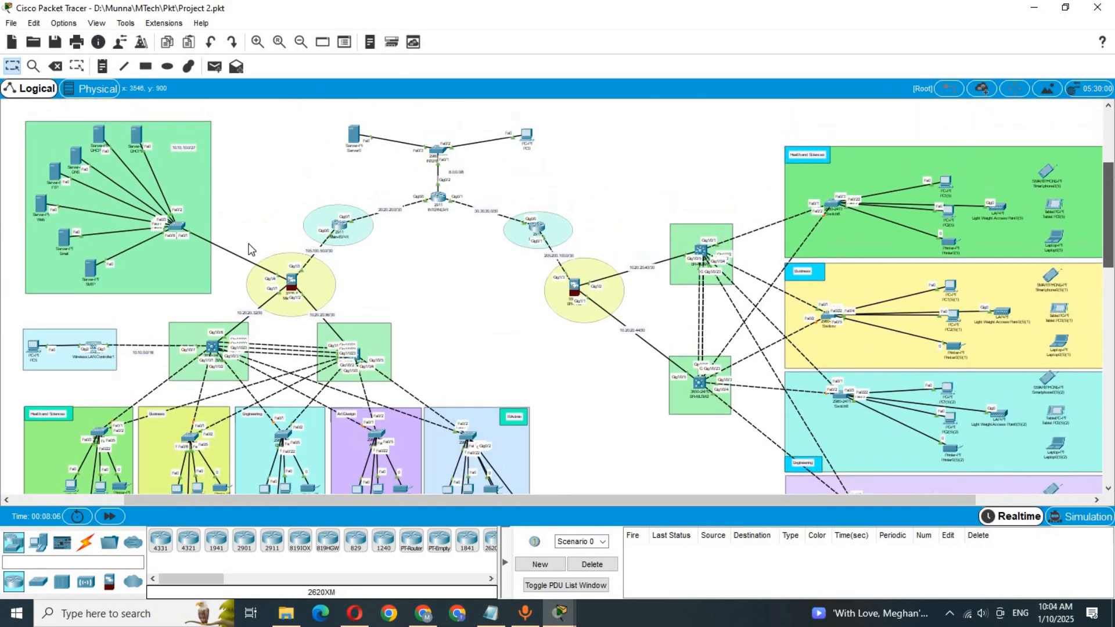
{"action": "double_click", "coordinate": [323, 258]}
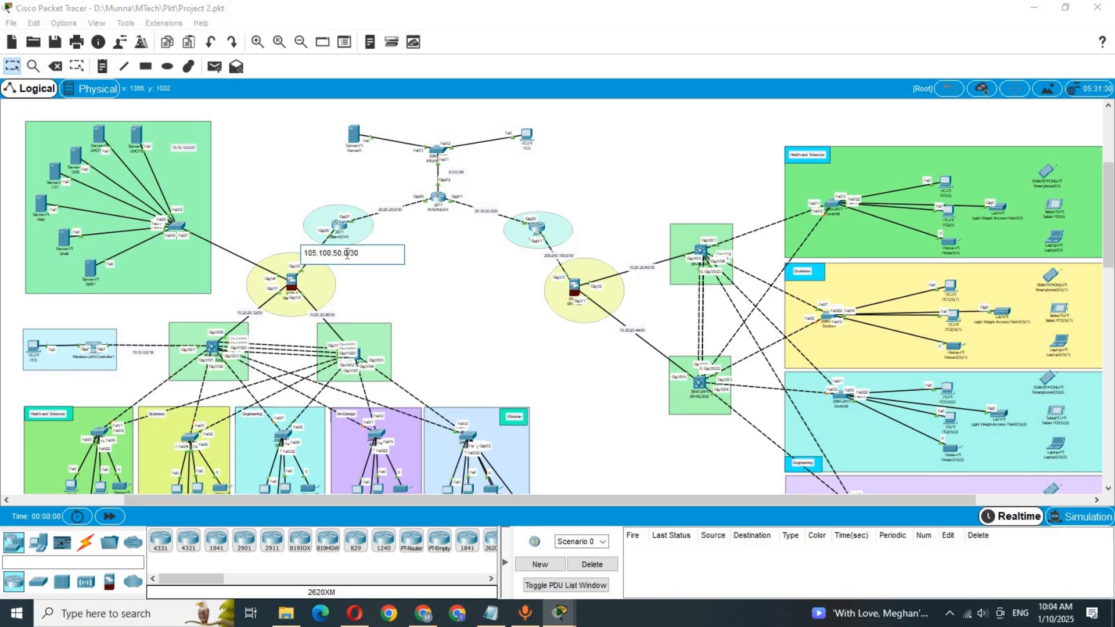
{"action": "left_click_drag", "start_coordinate": [346, 253], "coordinate": [294, 255]}
{"action": "left_click", "coordinate": [360, 254]}
Step: Change the router-id in the Notepad OSPF block to 2.2.2.1
{"action": "left_click", "coordinate": [491, 612]}
{"action": "left_click", "coordinate": [712, 204]}
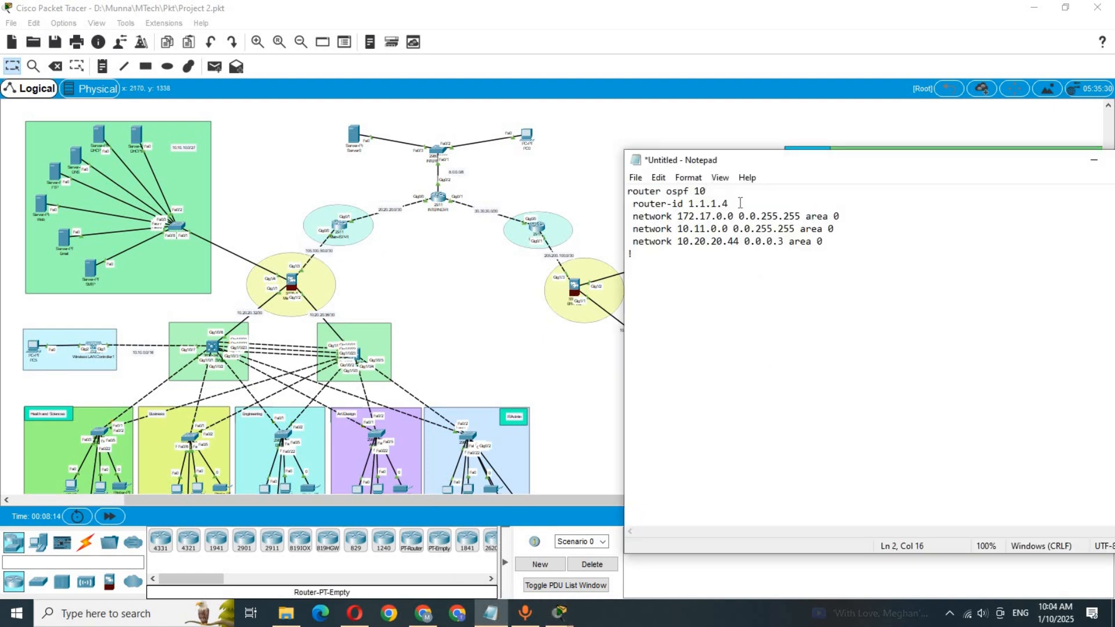
{"action": "left_click_drag", "start_coordinate": [730, 204], "coordinate": [722, 204]}
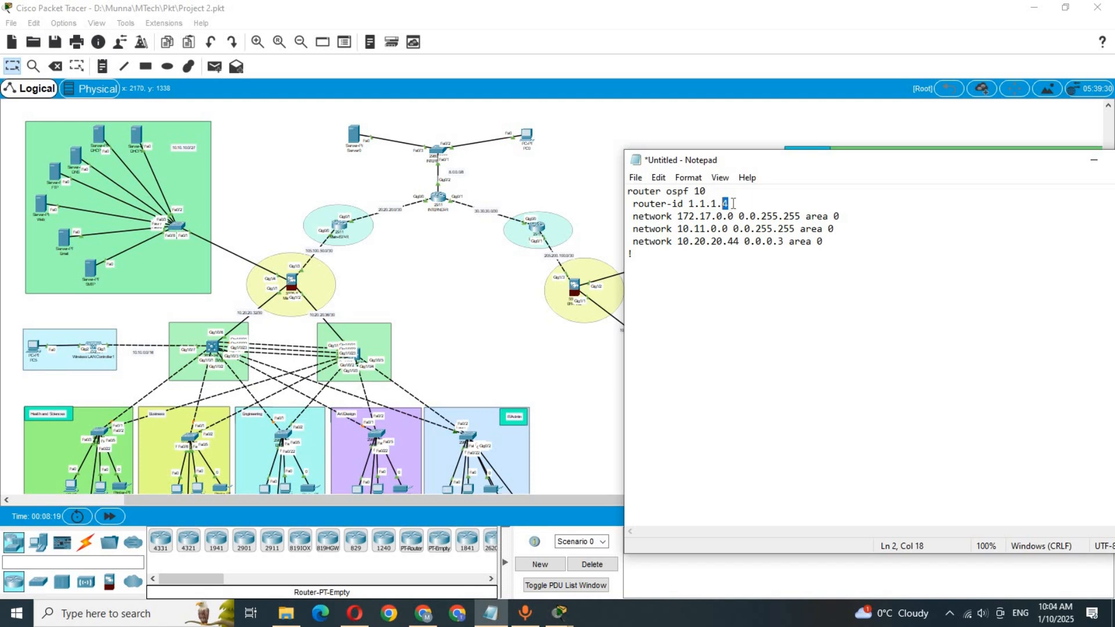
{"action": "left_click_drag", "start_coordinate": [734, 203], "coordinate": [690, 203]}
{"action": "type", "text": "2.2.2.1"}
{"action": "left_click", "coordinate": [839, 231]}
{"action": "left_click", "coordinate": [629, 216], "text": "shift"}
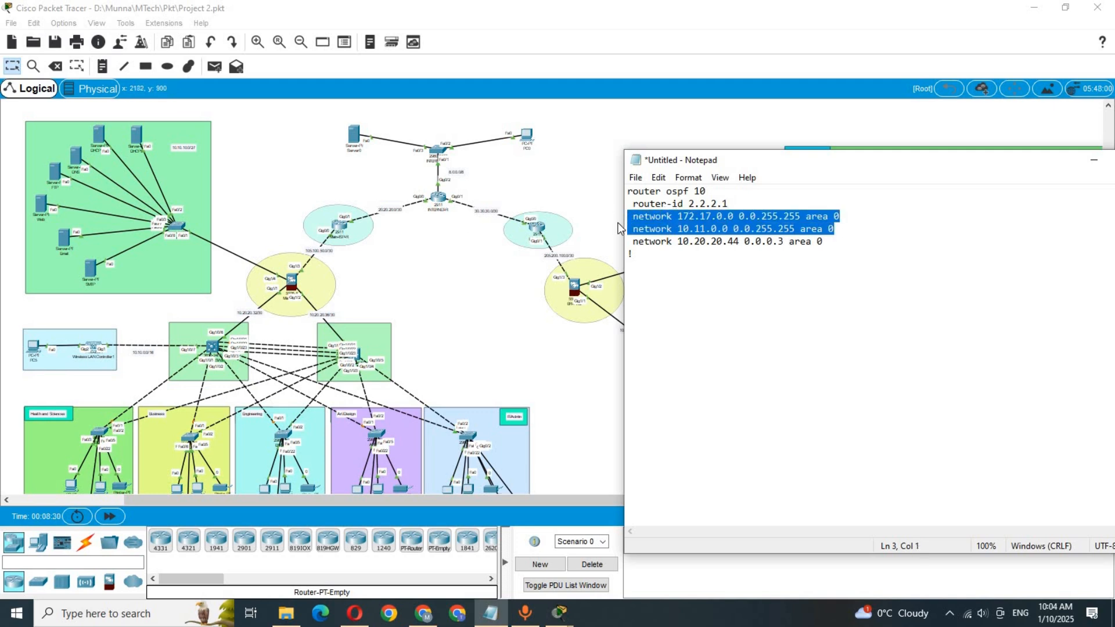
{"action": "key", "text": "Delete"}
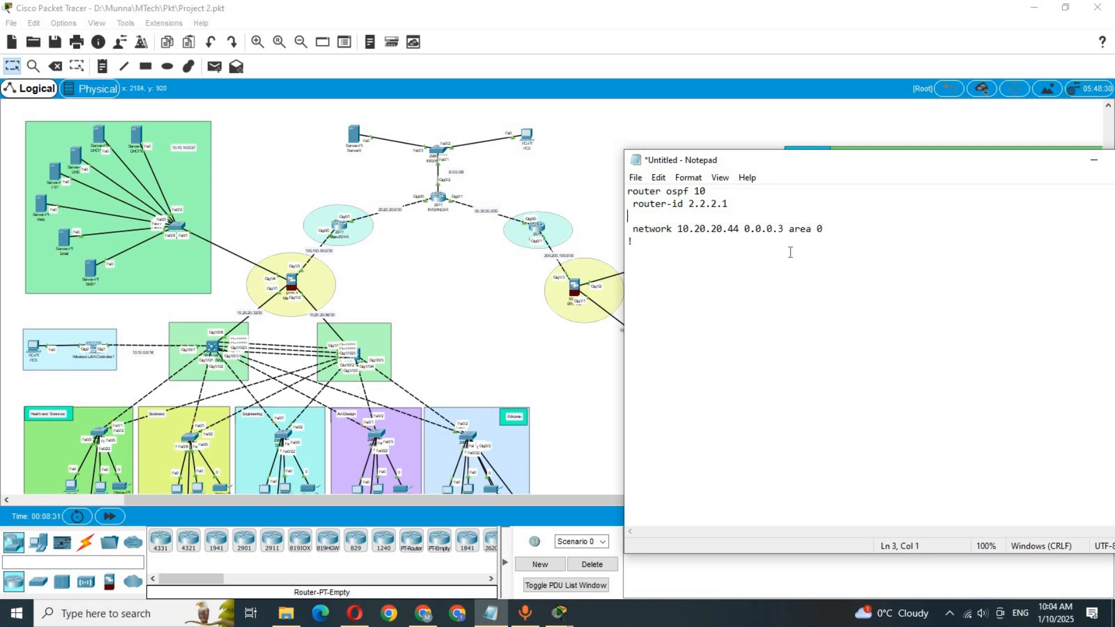
{"action": "key", "text": "ctrl+z"}
Step: Delete the 172.17.0.0 and 10.11.0.0 network lines from the Notepad block without leaving an empty line
{"action": "left_click", "coordinate": [767, 228]}
{"action": "left_click_drag", "start_coordinate": [845, 229], "coordinate": [617, 216]}
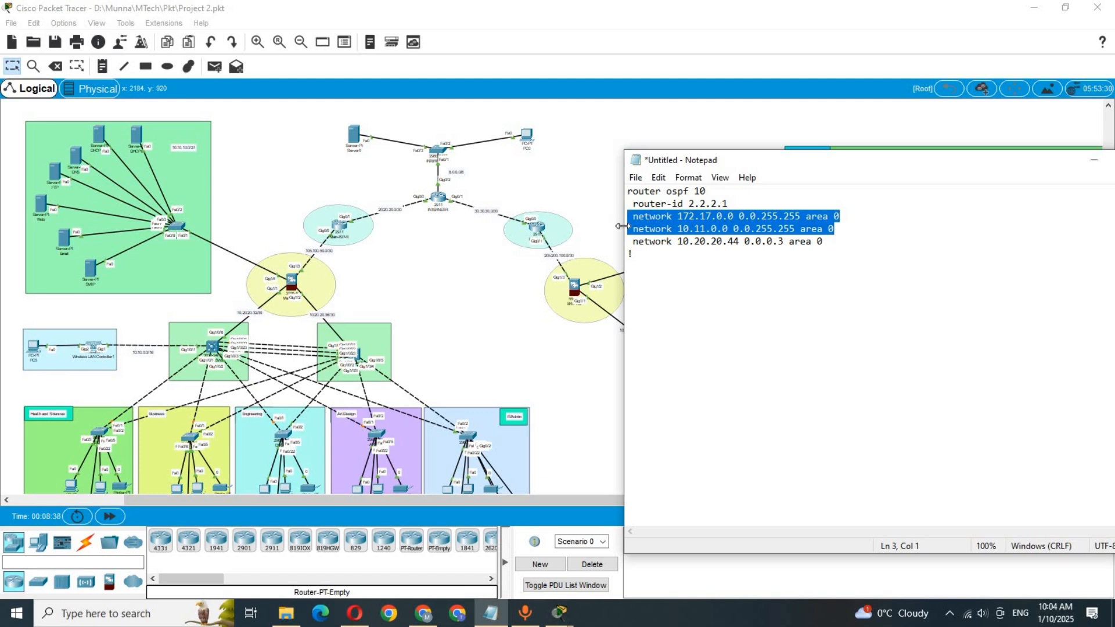
{"action": "key", "text": "BackSpace"}
{"action": "key", "text": "BackSpace"}
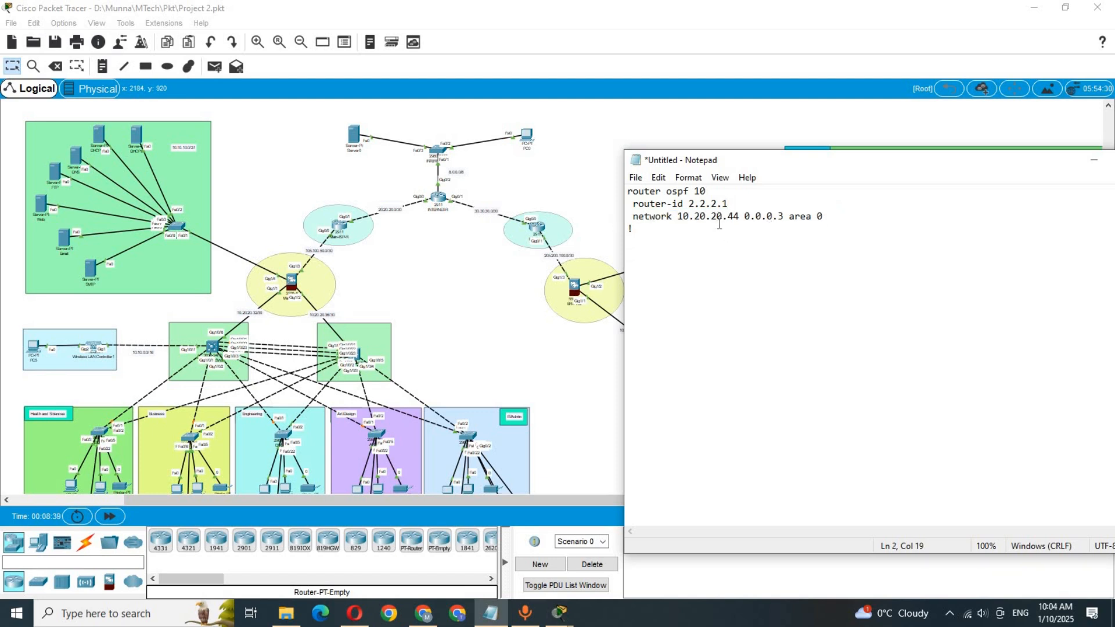
Step: Open the Main-ISP-R router's device window, minimize it, and return to Notepad
{"action": "left_click", "coordinate": [397, 210]}
{"action": "left_click", "coordinate": [397, 210]}
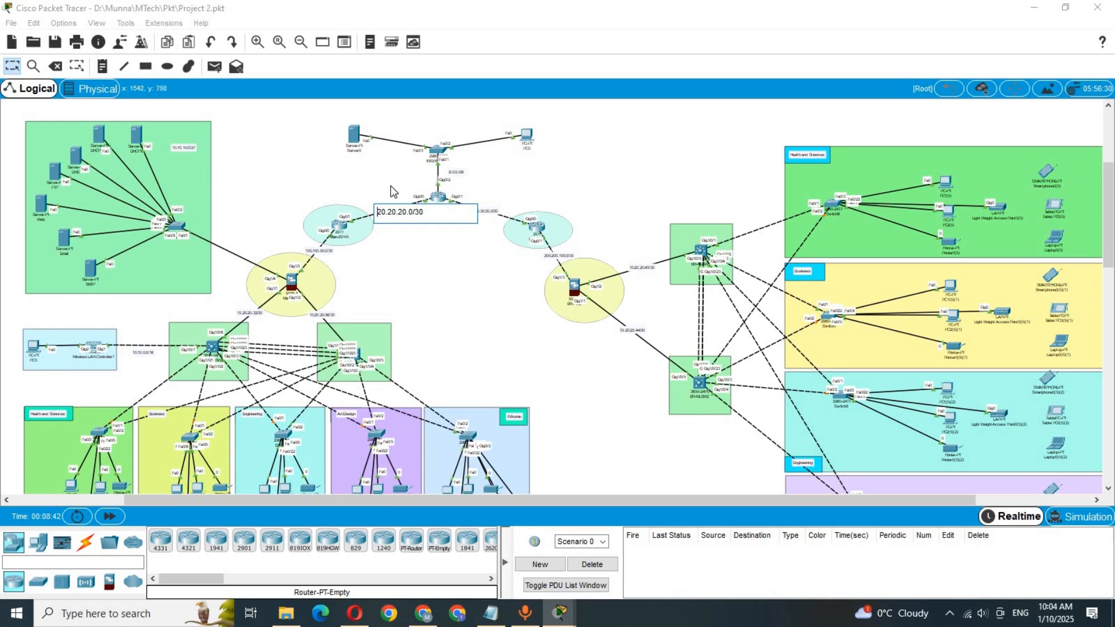
{"action": "left_click", "coordinate": [390, 185]}
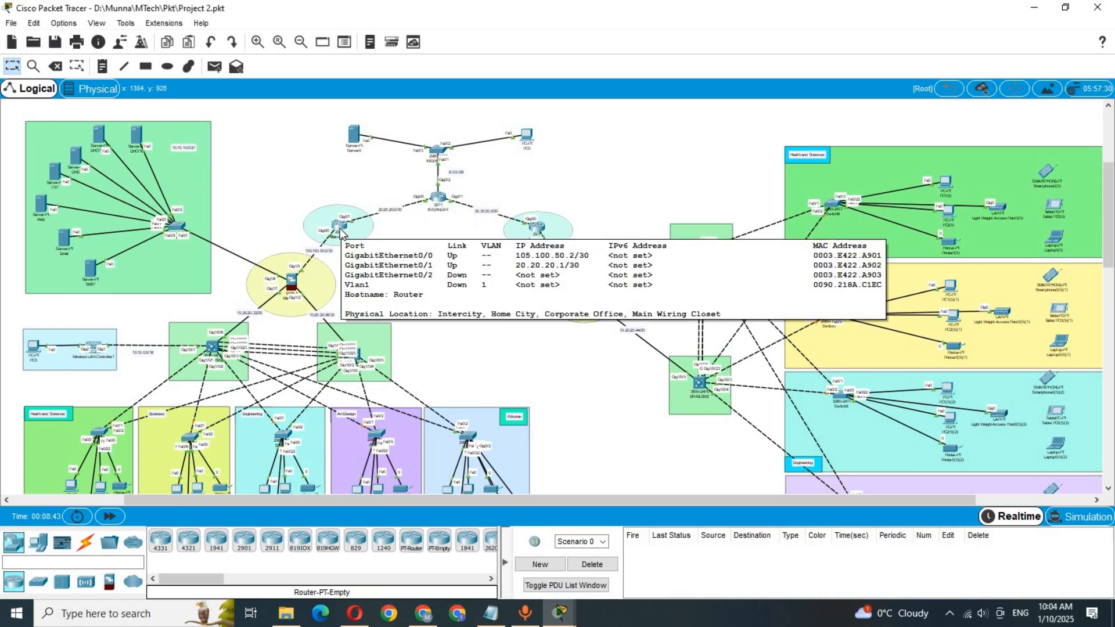
{"action": "left_click", "coordinate": [342, 232]}
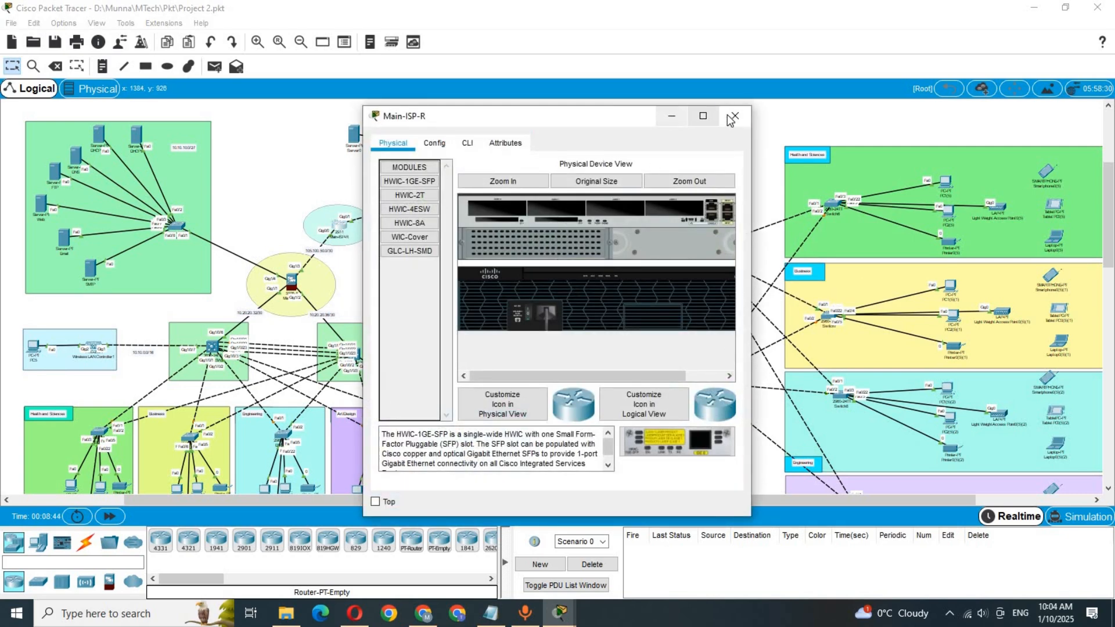
{"action": "left_click", "coordinate": [671, 115]}
{"action": "left_click", "coordinate": [491, 614]}
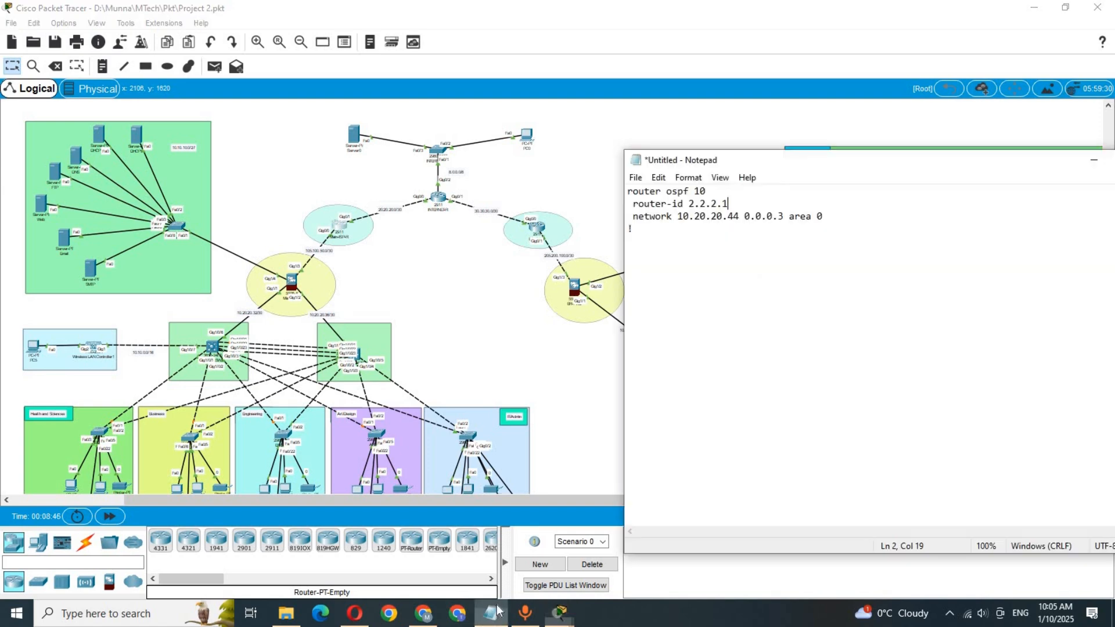
Step: Replace the network address in the Notepad block with 20.20.20.0, copied from the label on the link between Main-ISP-R and the internet router
{"action": "double_click", "coordinate": [329, 250]}
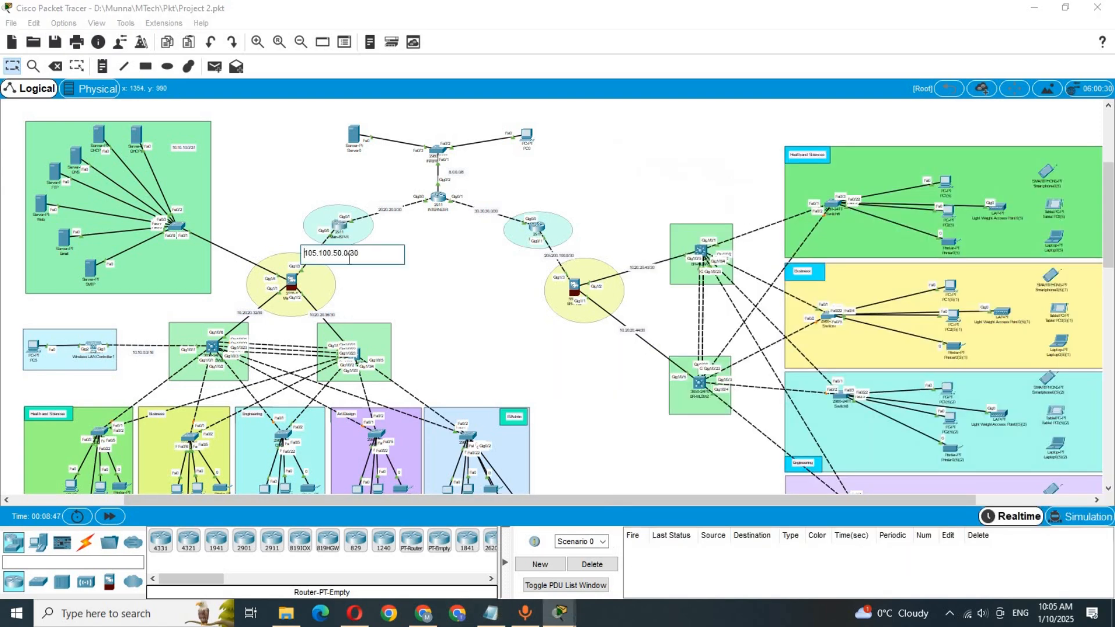
{"action": "double_click", "coordinate": [395, 210]}
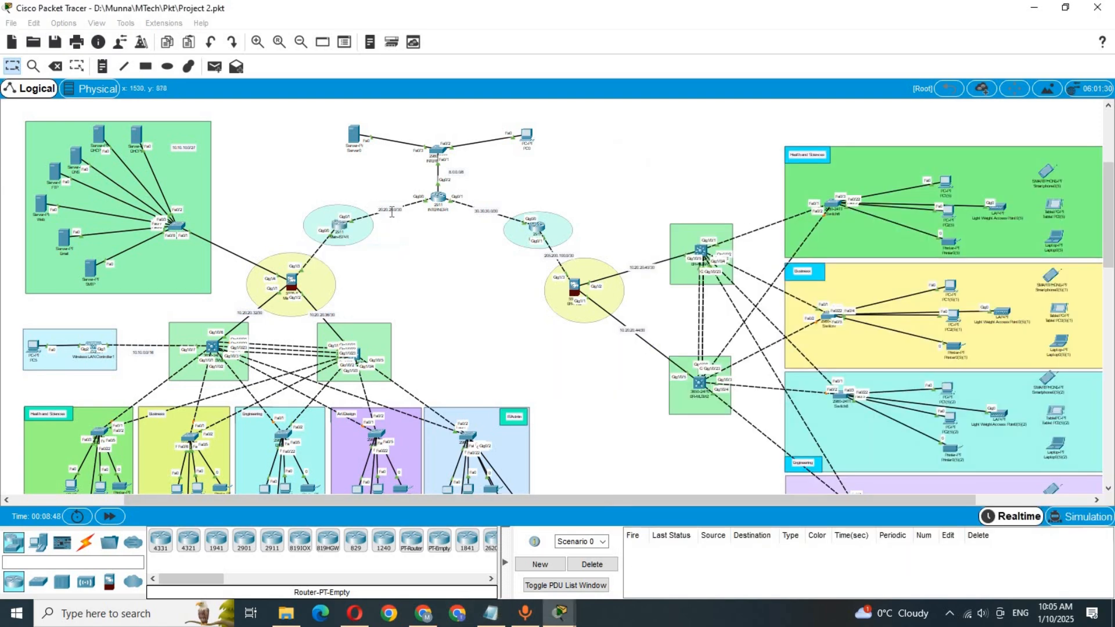
{"action": "left_click_drag", "start_coordinate": [413, 213], "coordinate": [376, 213]}
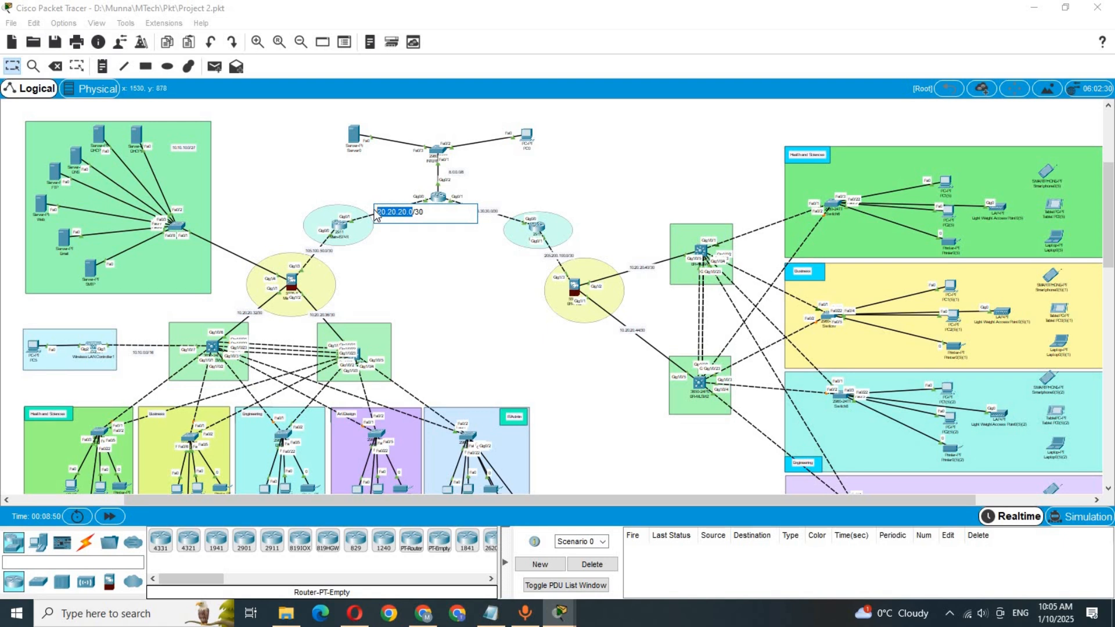
{"action": "left_click", "coordinate": [535, 445]}
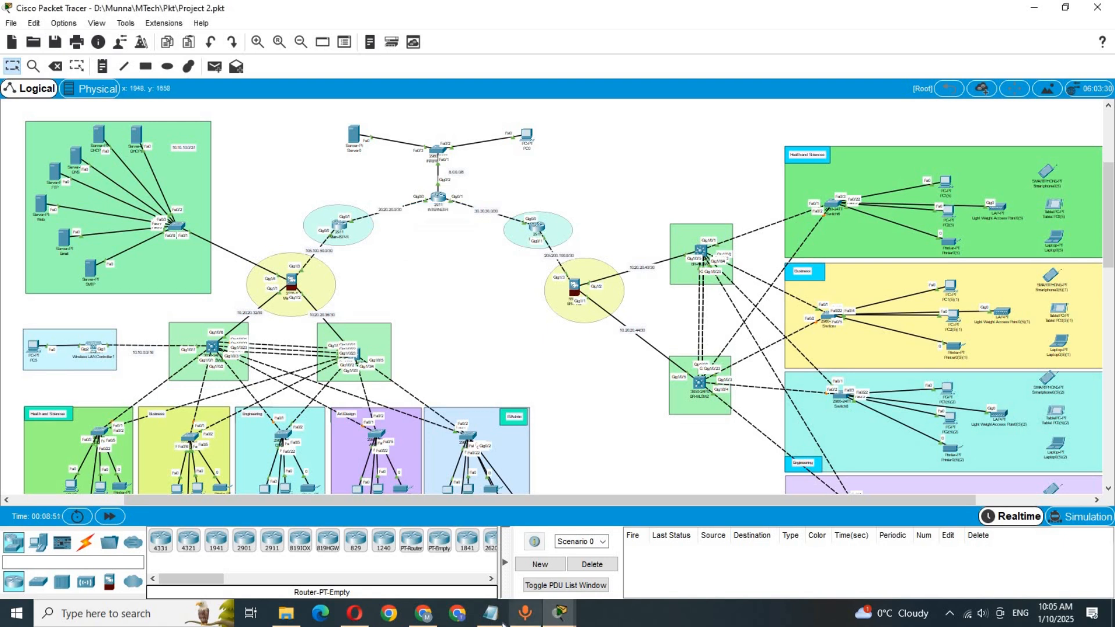
{"action": "left_click", "coordinate": [491, 613]}
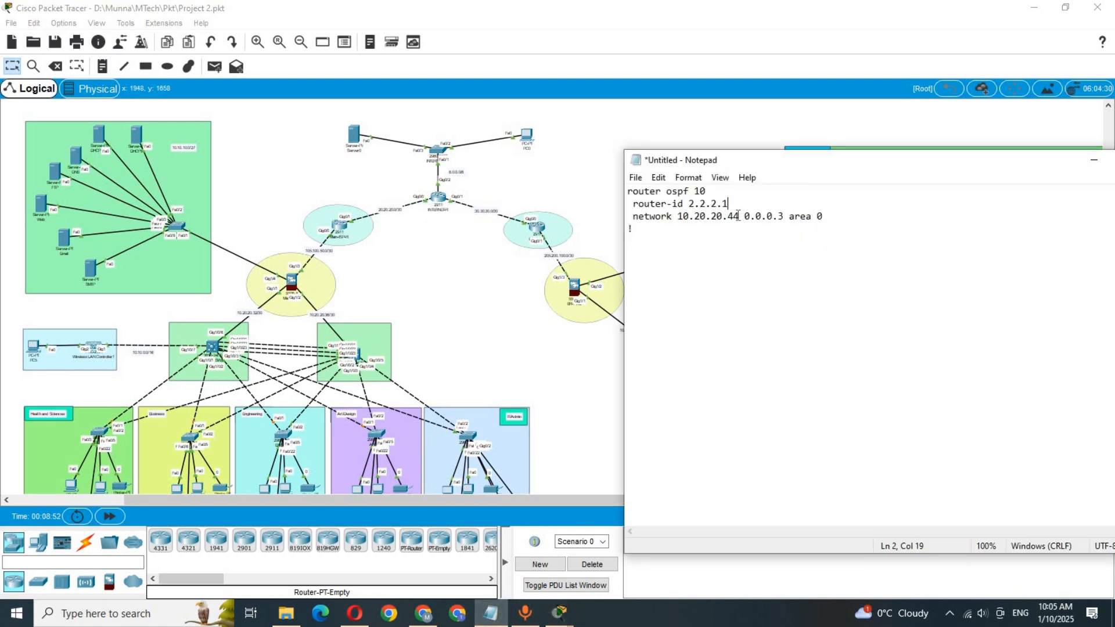
{"action": "left_click_drag", "start_coordinate": [738, 216], "coordinate": [680, 218]}
{"action": "type", "text": "20.20.20.0"}
Step: Duplicate the line "network 20.20.20.0 0.0.0.3 area 0" directly below itself in the Notepad block
{"action": "left_click_drag", "start_coordinate": [817, 217], "coordinate": [633, 215]}
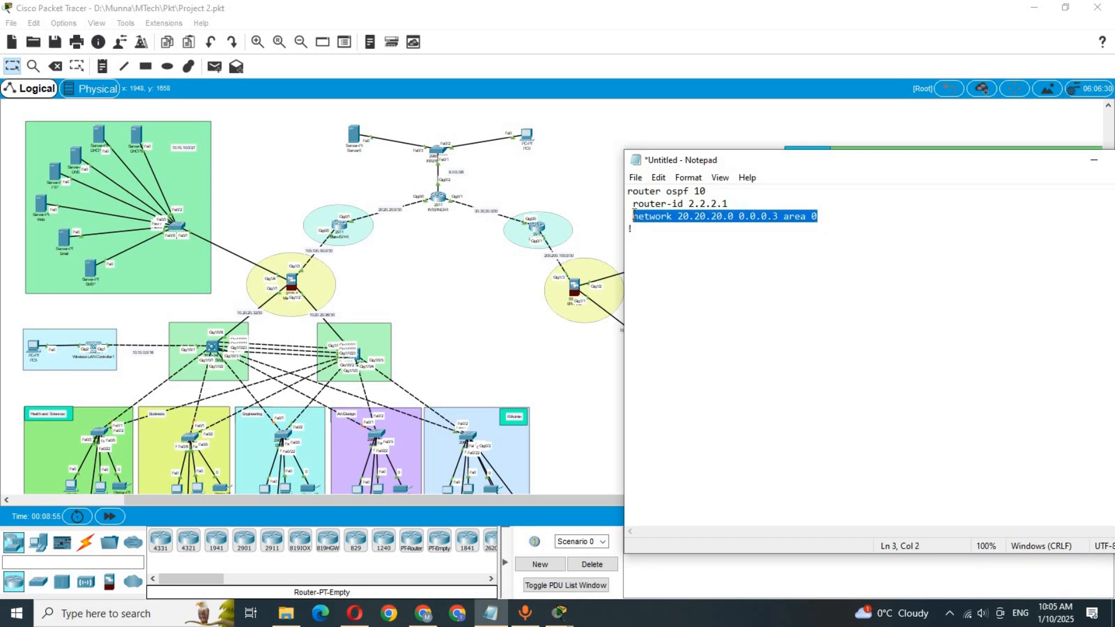
{"action": "key", "text": "End"}
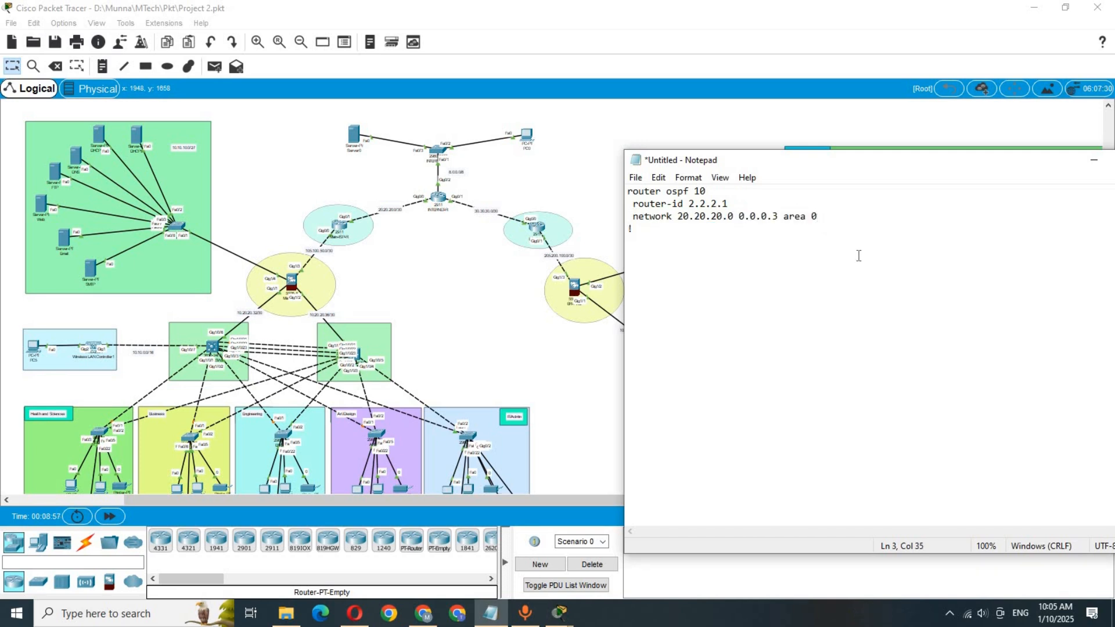
{"action": "key", "text": "Return"}
{"action": "type", "text": "network 20.20.20.0 0.0.0.3 area 0"}
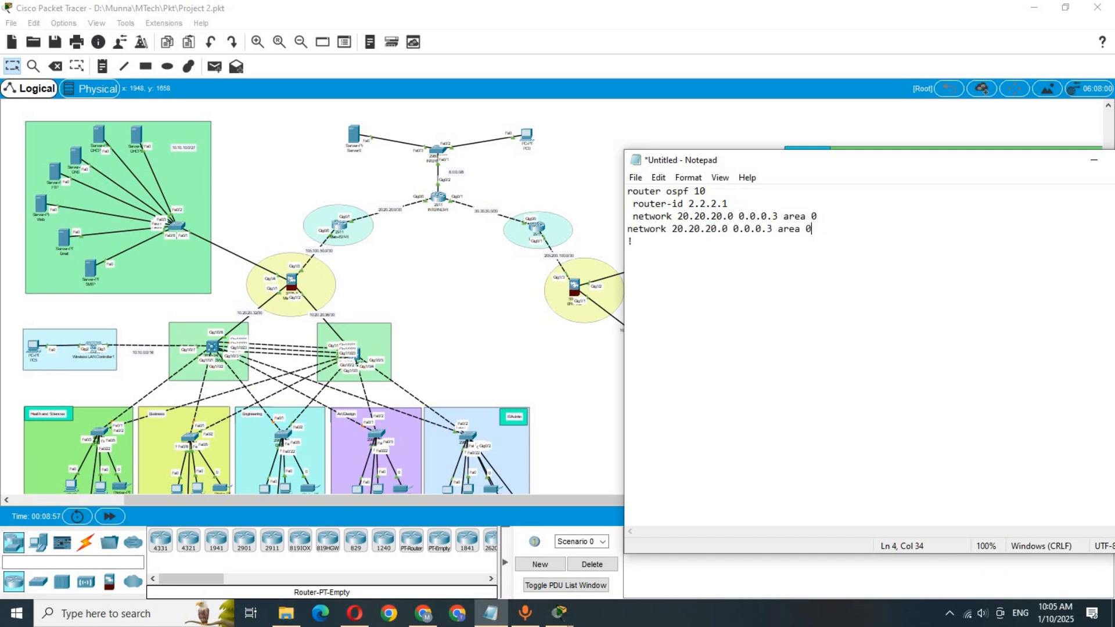
Step: Replace the address in the duplicated Notepad line with 105.100.50.0 from the label below Main-ISP-R and indent the line by one space
{"action": "left_click", "coordinate": [323, 254]}
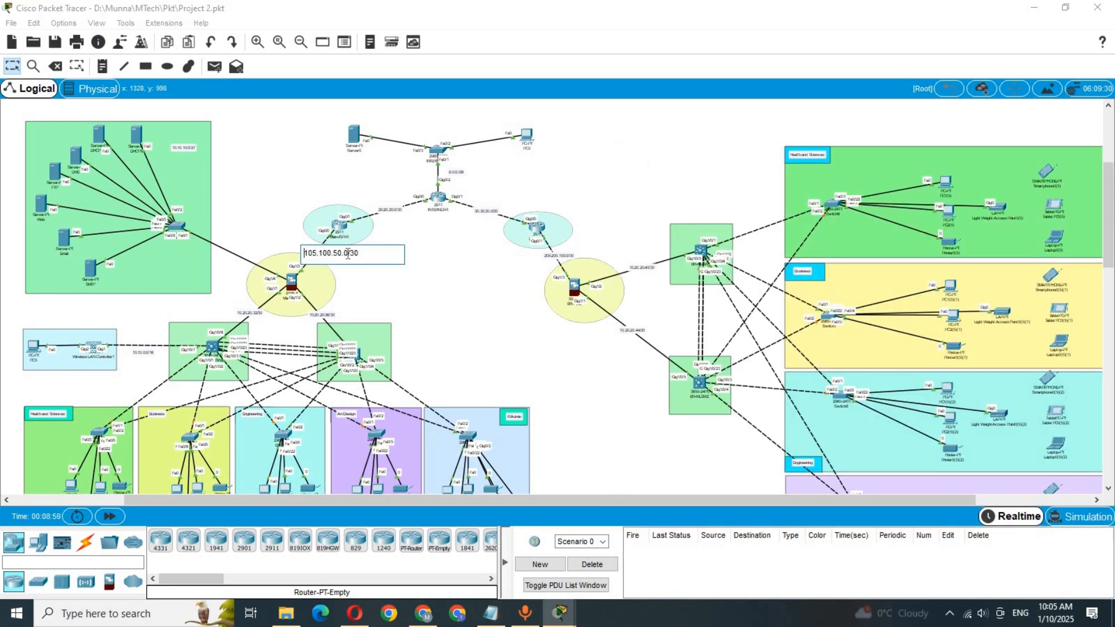
{"action": "left_click_drag", "start_coordinate": [347, 253], "coordinate": [304, 252]}
{"action": "key", "text": "ctrl+c"}
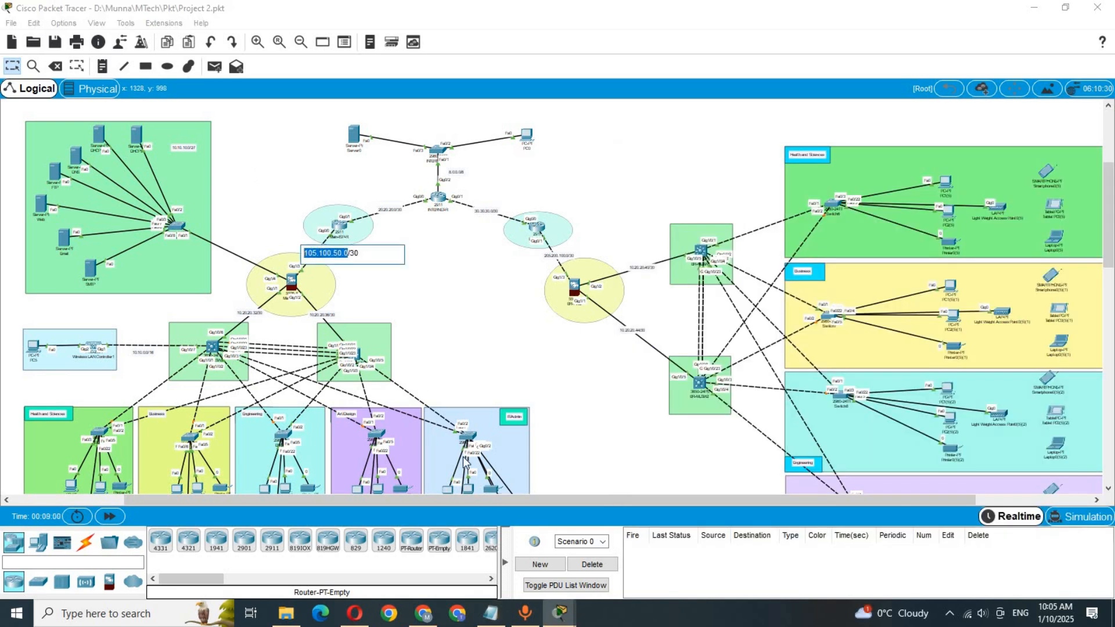
{"action": "left_click", "coordinate": [491, 613]}
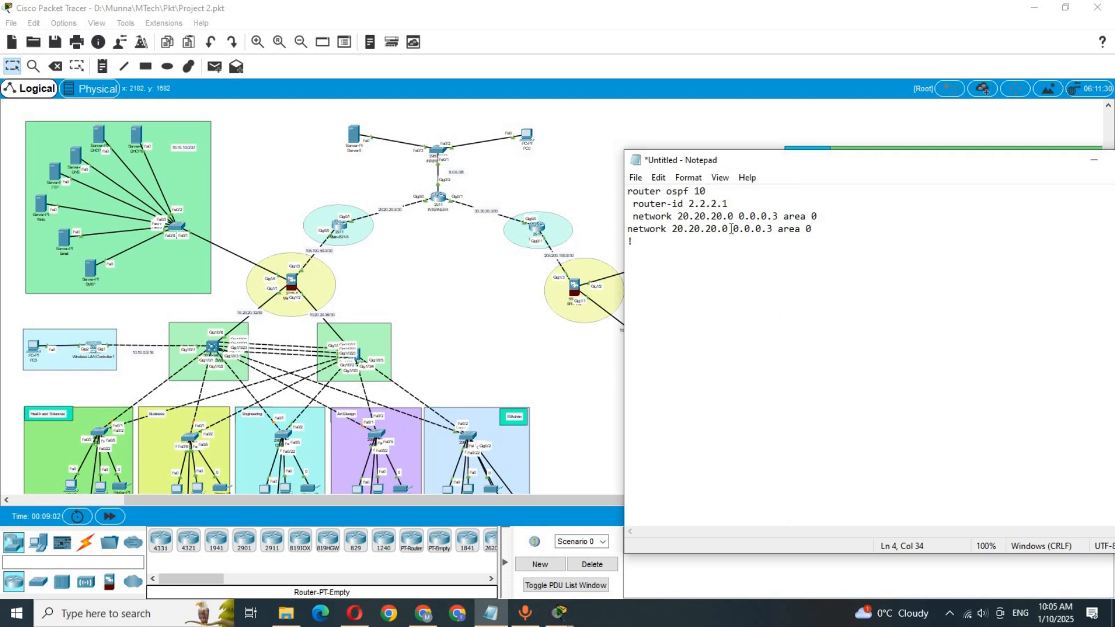
{"action": "left_click_drag", "start_coordinate": [729, 229], "coordinate": [674, 233]}
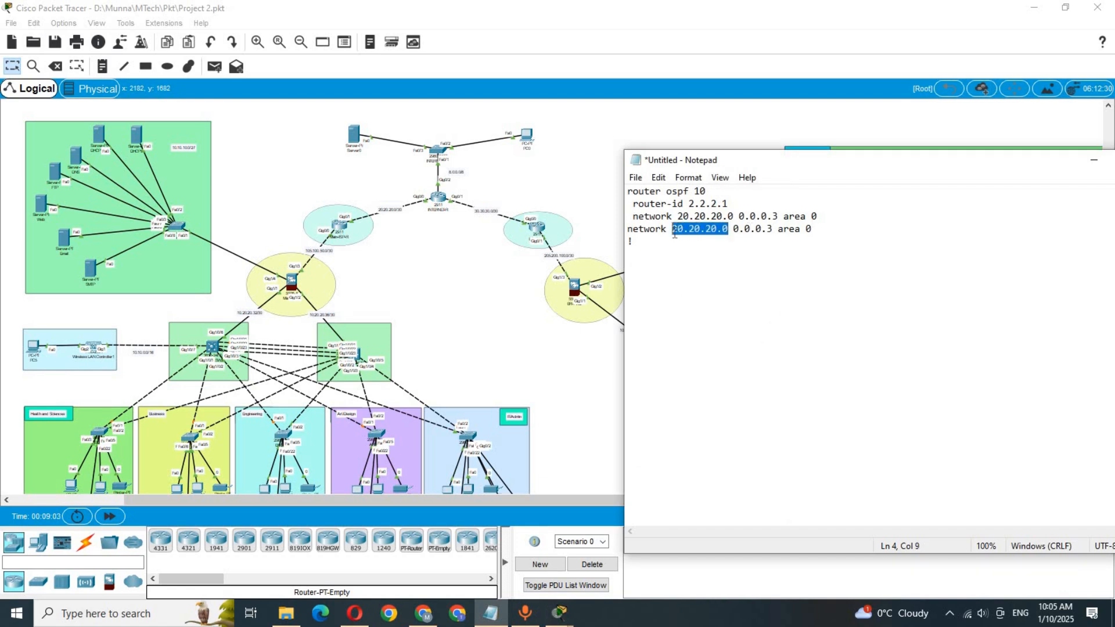
{"action": "key", "text": "ctrl+v"}
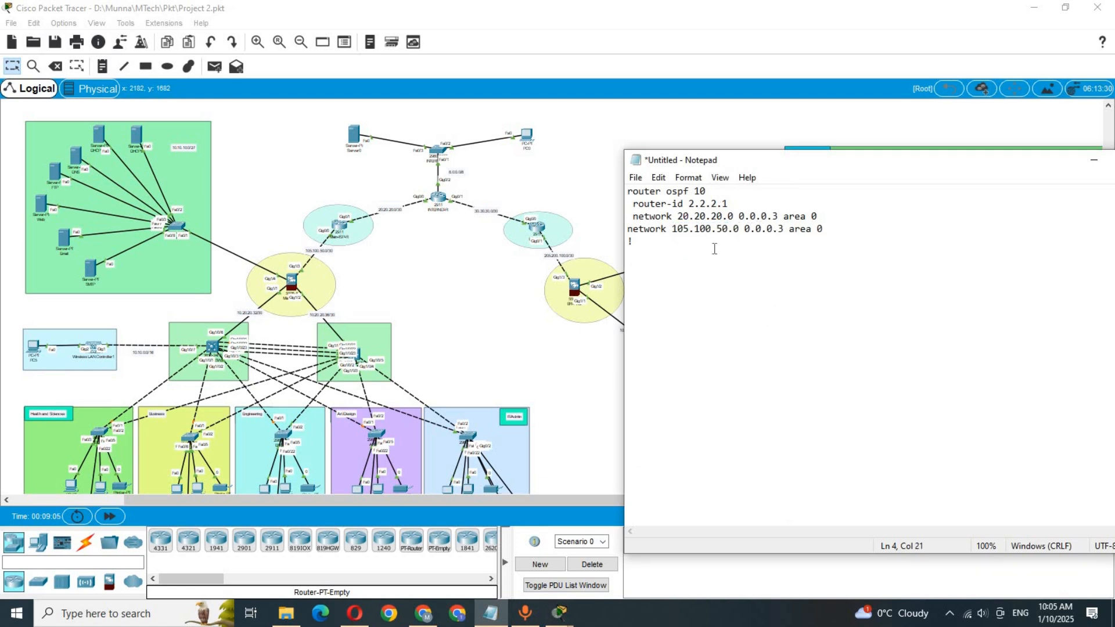
{"action": "left_click", "coordinate": [629, 228]}
{"action": "key", "text": "BackSpace"}
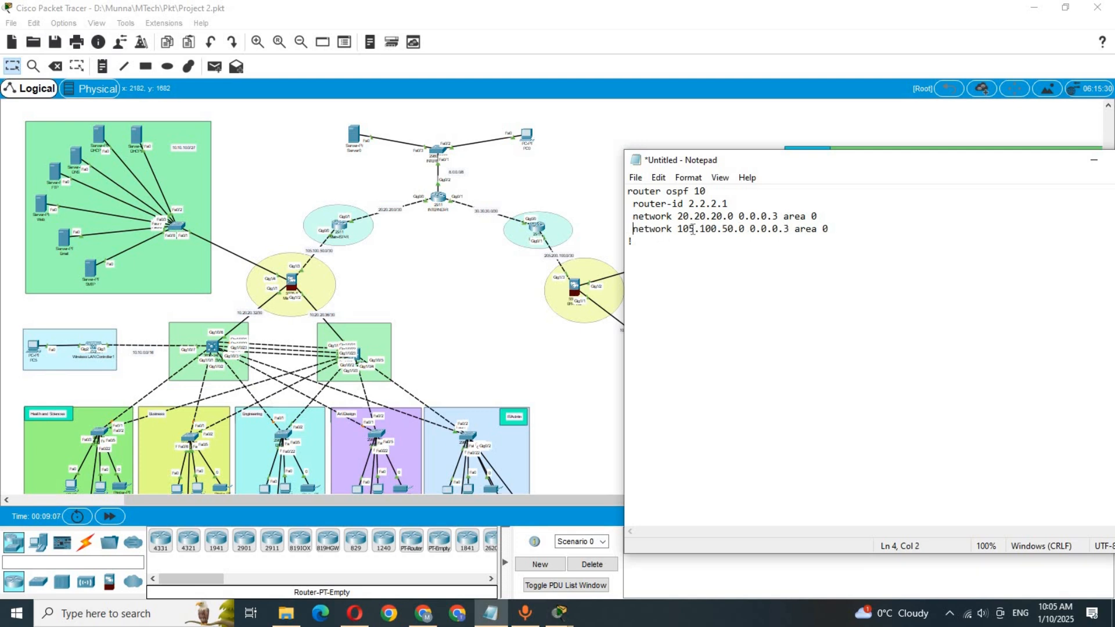
Step: Copy the four-line OSPF block from Notepad and enter global configuration mode in Main-ISP-R's command line
{"action": "left_click_drag", "start_coordinate": [836, 233], "coordinate": [626, 192]}
{"action": "key", "text": "ctrl+c"}
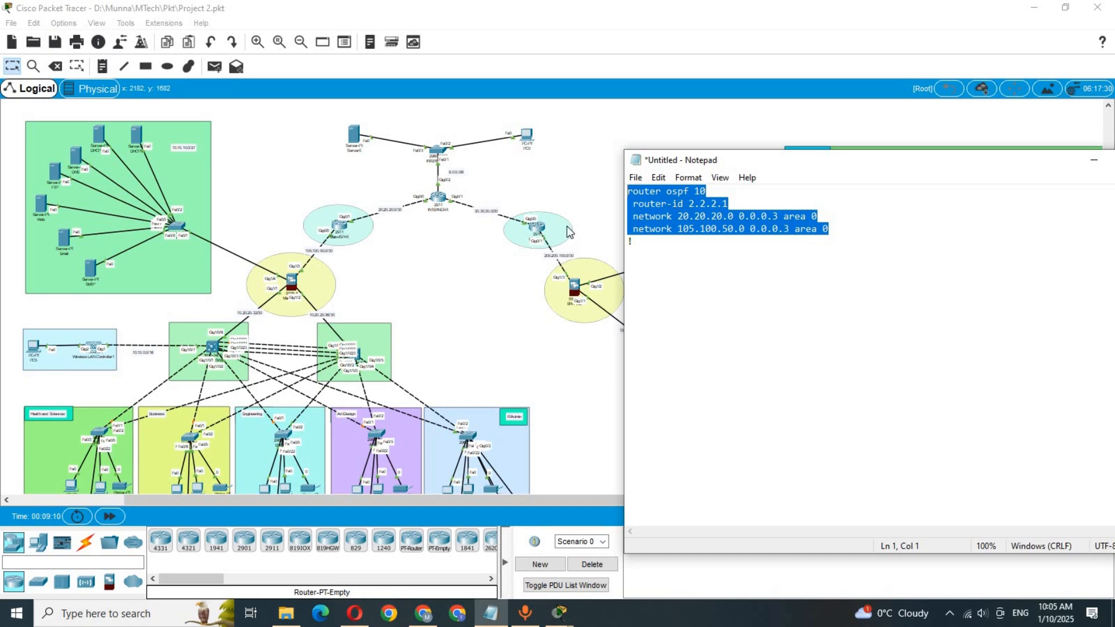
{"action": "left_click", "coordinate": [340, 225]}
{"action": "left_click", "coordinate": [468, 144]}
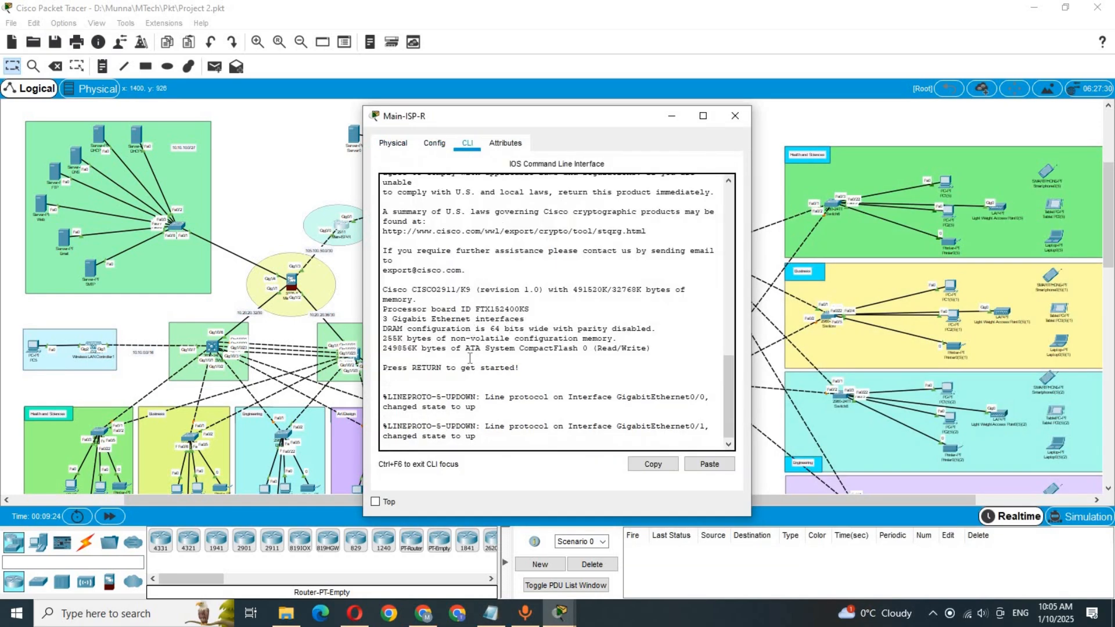
{"action": "left_click", "coordinate": [498, 435]}
{"action": "key", "text": "Return"}
{"action": "key", "text": "Return"}
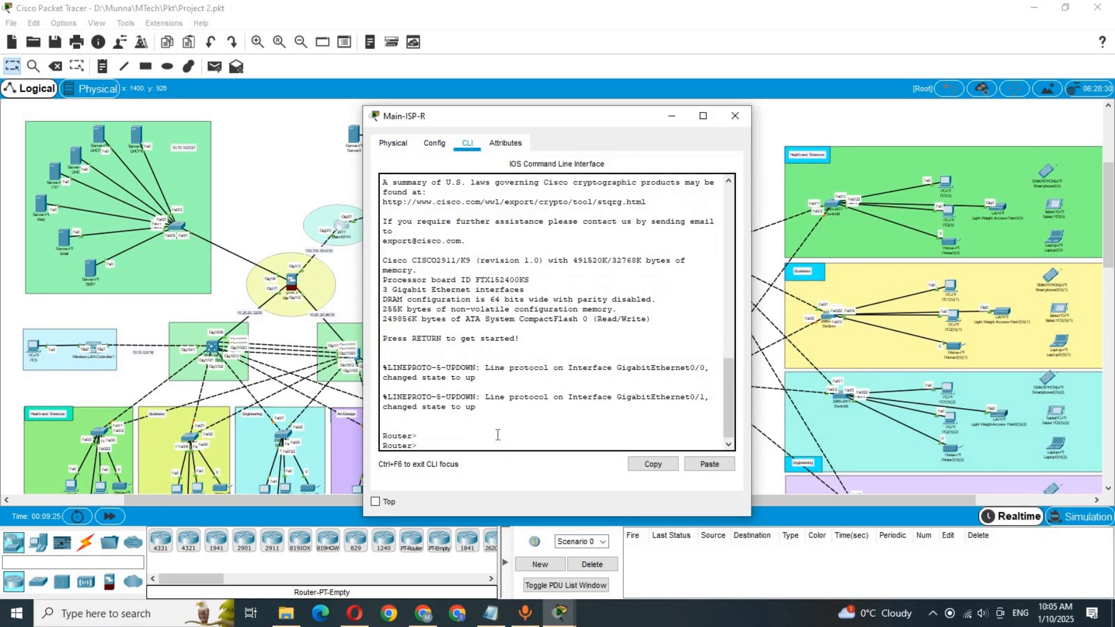
{"action": "type", "text": "en"}
{"action": "key", "text": "Return"}
{"action": "type", "text": "c"}
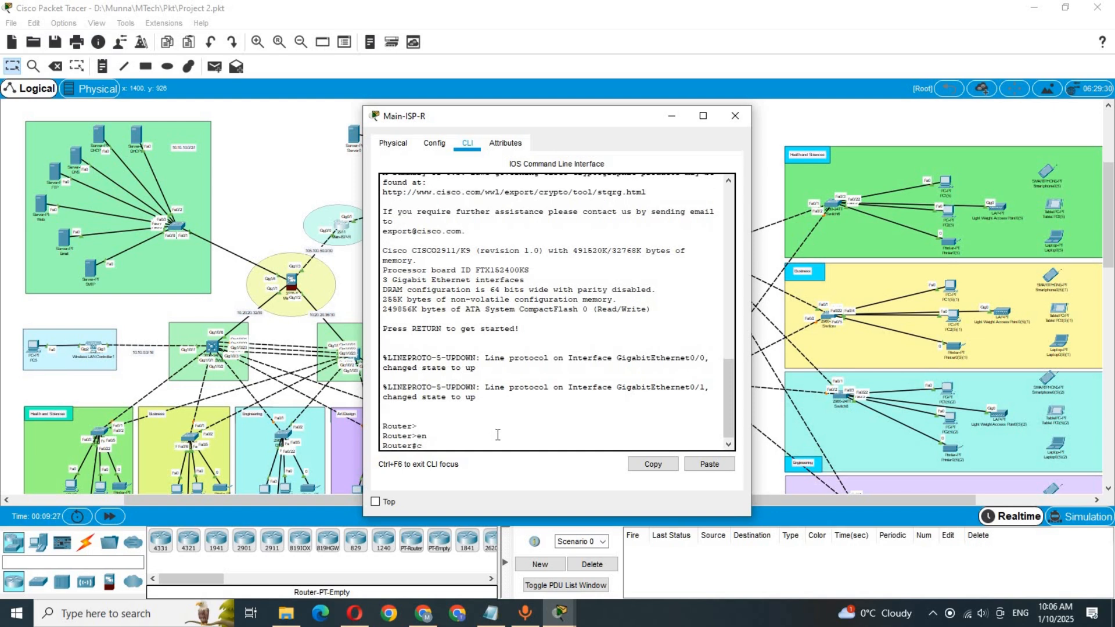
{"action": "type", "text": "onf t"}
{"action": "key", "text": "Return"}
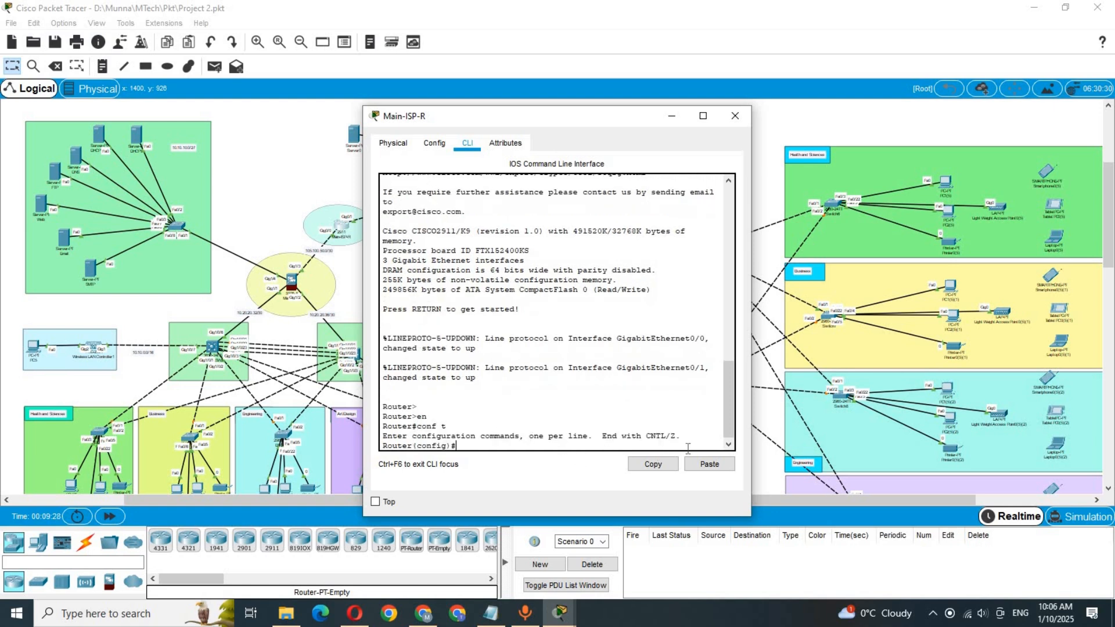
Step: Paste the OSPF 10 block with router-id 2.2.2.1 into Main-ISP-R, save with "do wr", and return to the topology
{"action": "left_click", "coordinate": [709, 471]}
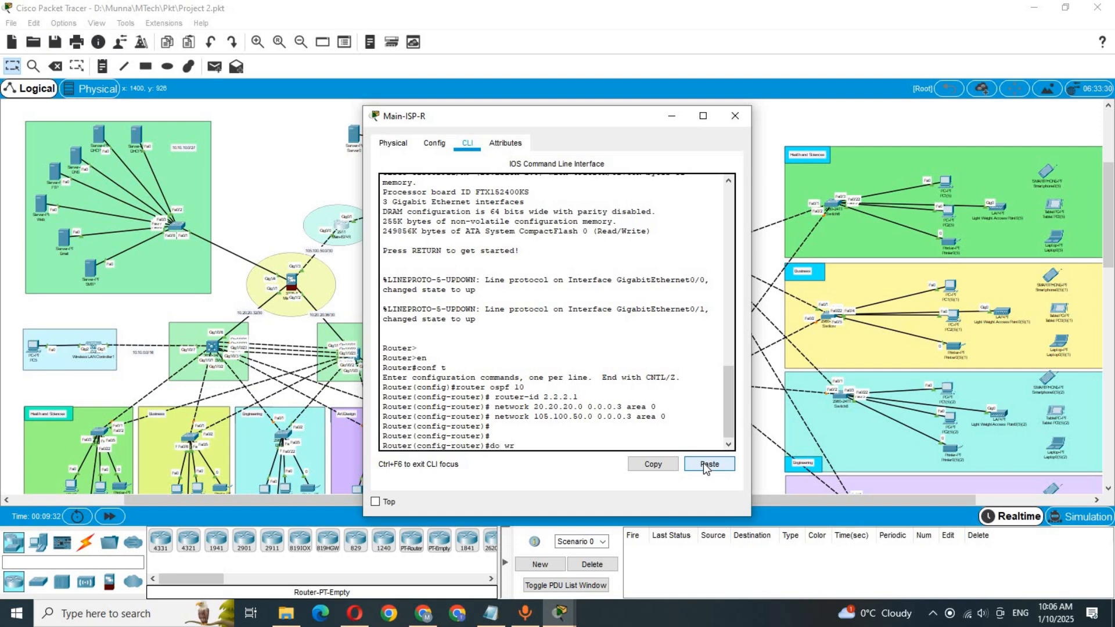
{"action": "key", "text": "Return"}
{"action": "key", "text": "Return"}
{"action": "key", "text": "Return"}
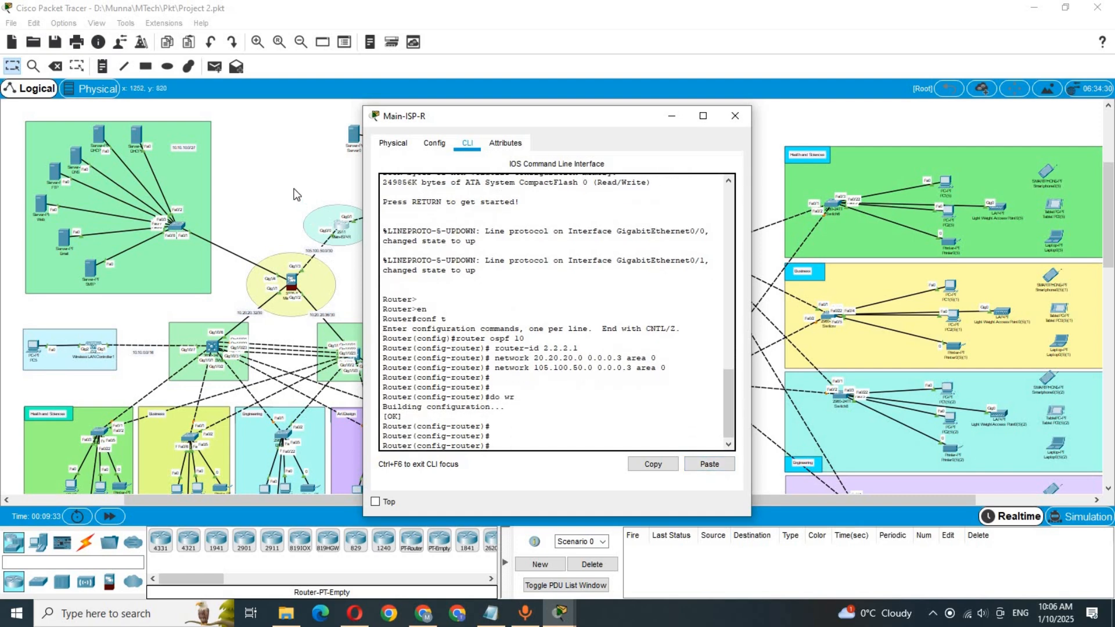
{"action": "left_click", "coordinate": [294, 189]}
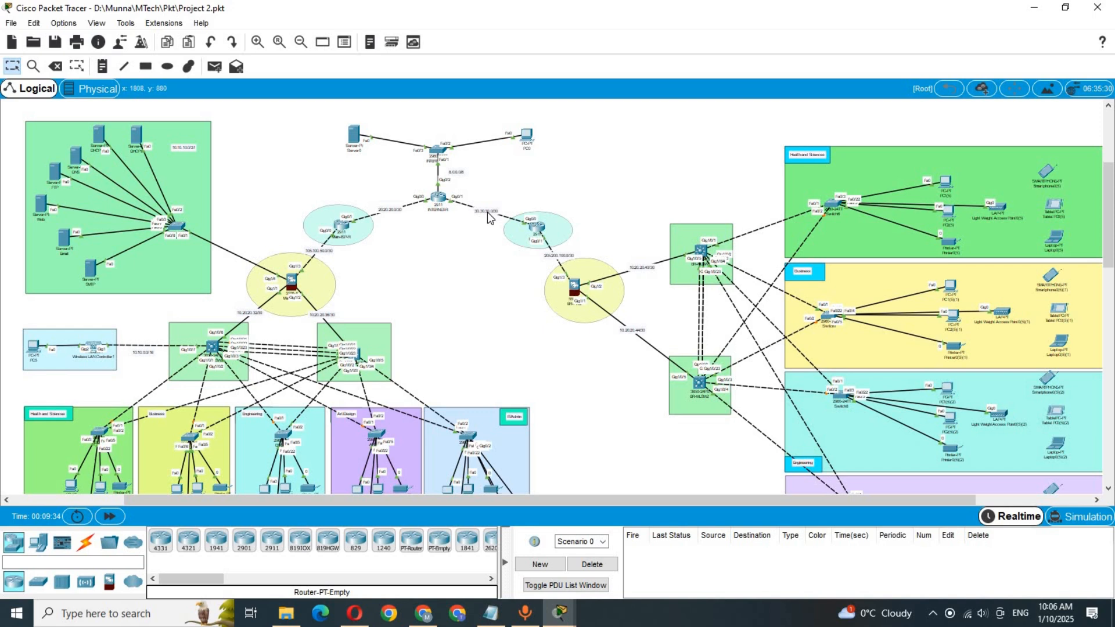
Step: Replace the first network address in the Notepad block with 30.30.30.0, copied from the label on the link between the internet router and BR-ISP-R
{"action": "double_click", "coordinate": [488, 213]}
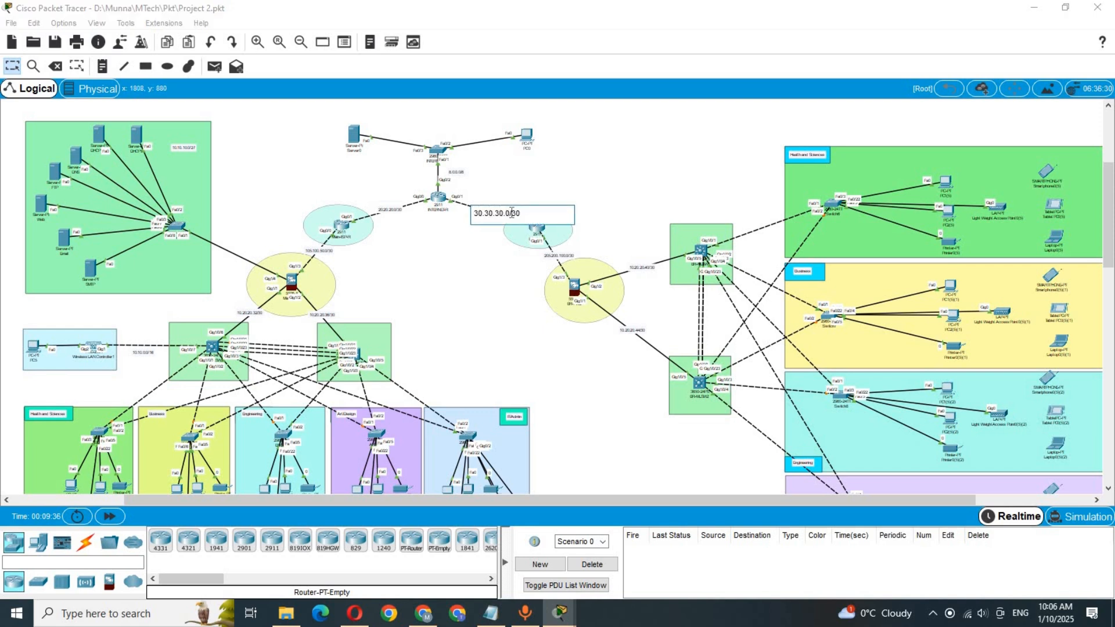
{"action": "left_click_drag", "start_coordinate": [511, 213], "coordinate": [471, 214]}
{"action": "key", "text": "ctrl+c"}
{"action": "left_click", "coordinate": [490, 613]}
{"action": "left_click", "coordinate": [735, 204]}
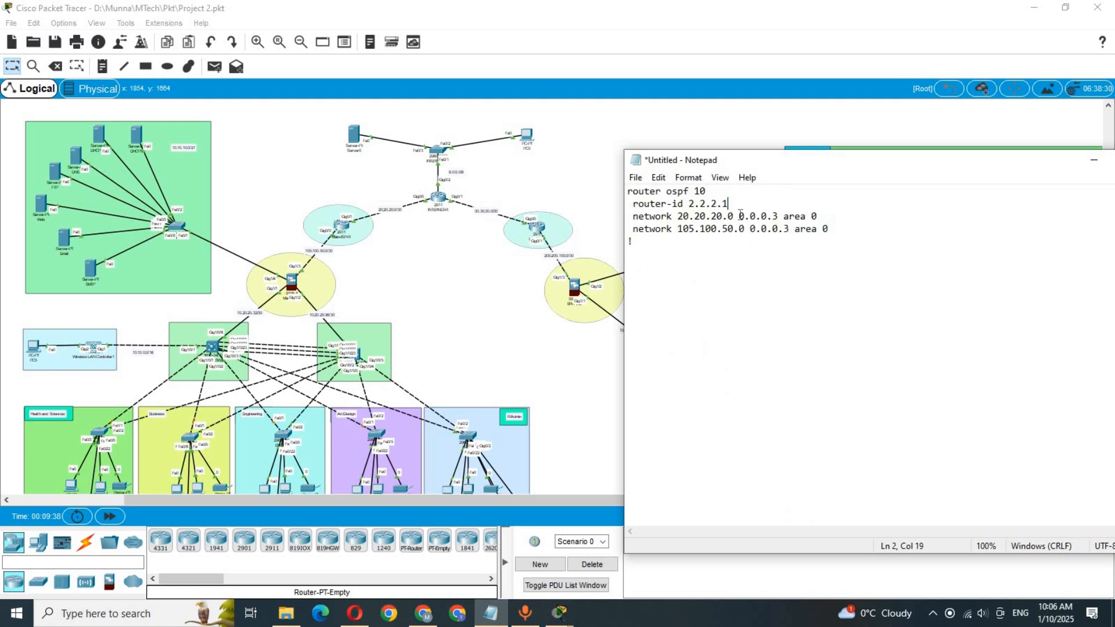
{"action": "left_click_drag", "start_coordinate": [735, 216], "coordinate": [678, 216]}
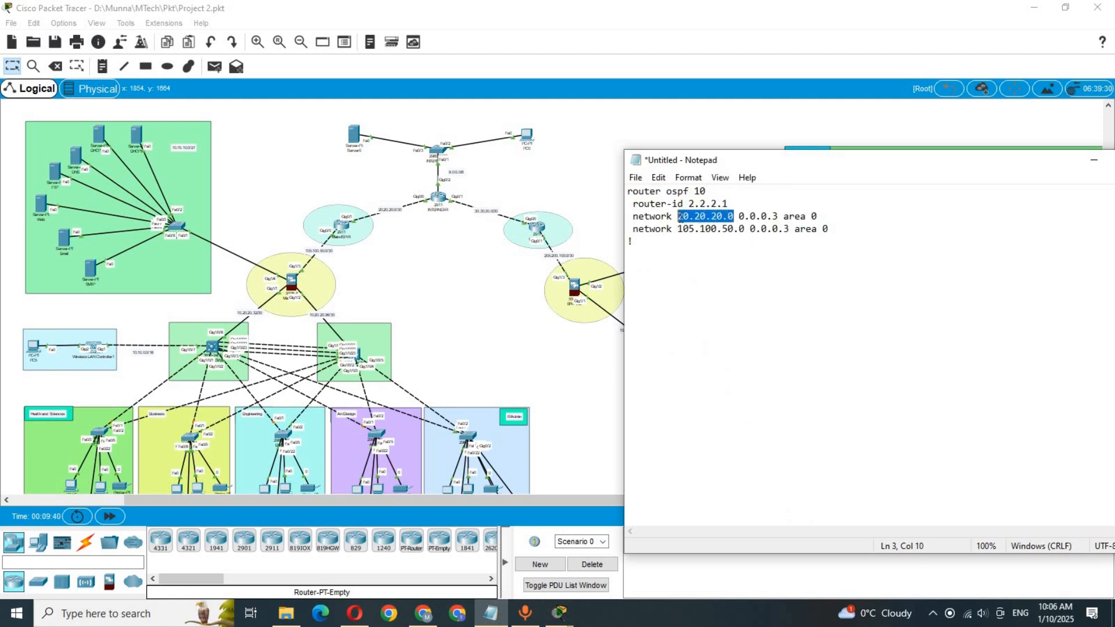
{"action": "key", "text": "ctrl+v"}
Step: Replace the second network address in the Notepad block with 205.200.100.0, copied from the label on the link between BR-ISP-R and the branch firewall
{"action": "left_click", "coordinate": [474, 284]}
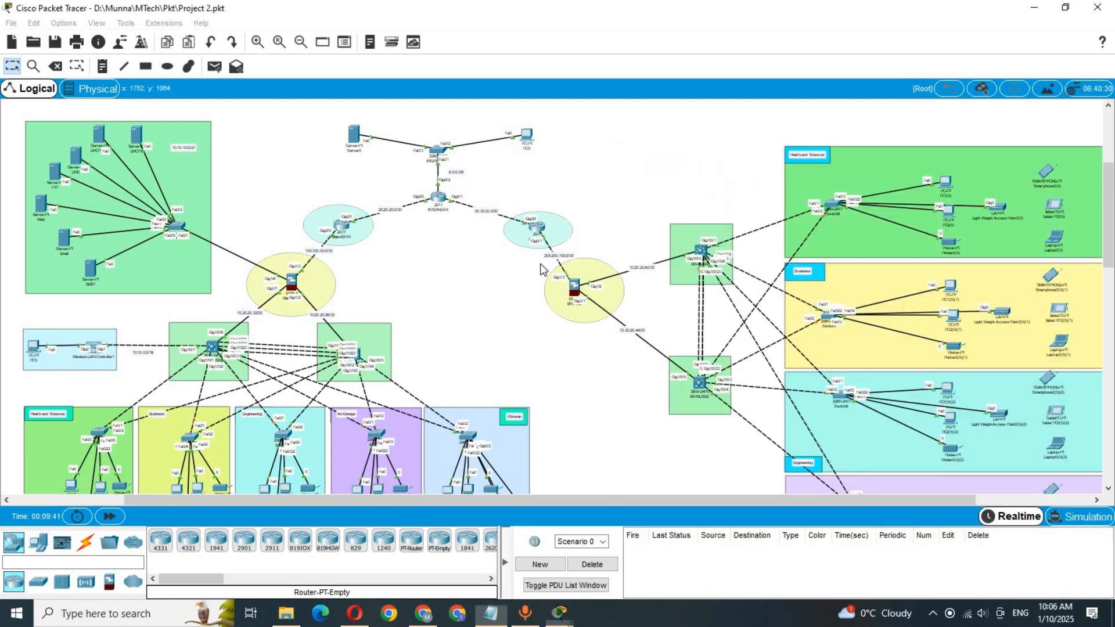
{"action": "double_click", "coordinate": [558, 259]}
{"action": "left_click_drag", "start_coordinate": [590, 256], "coordinate": [544, 262]}
{"action": "left_click", "coordinate": [590, 256]}
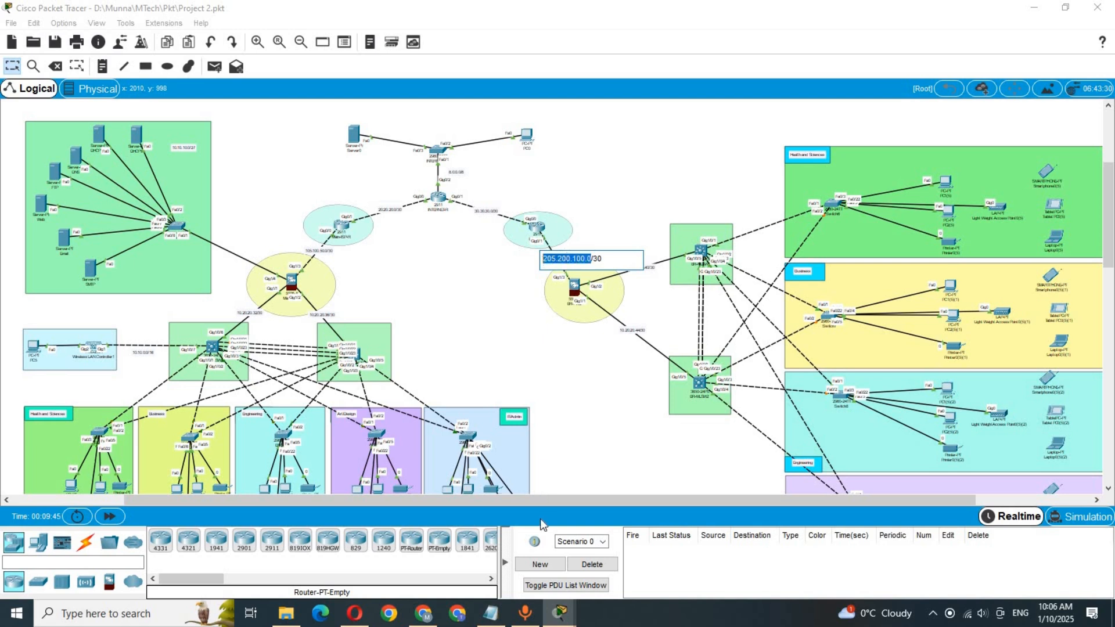
{"action": "left_click", "coordinate": [491, 613]}
{"action": "left_click", "coordinate": [692, 275]}
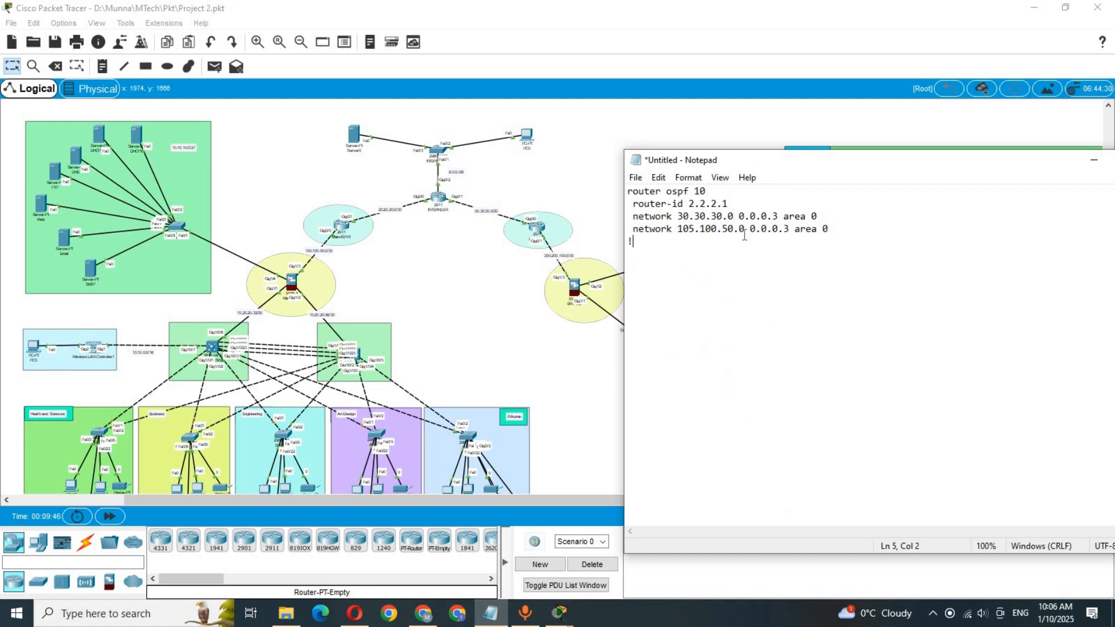
{"action": "left_click_drag", "start_coordinate": [746, 231], "coordinate": [678, 229]}
{"action": "type", "text": "205.200.100.0"}
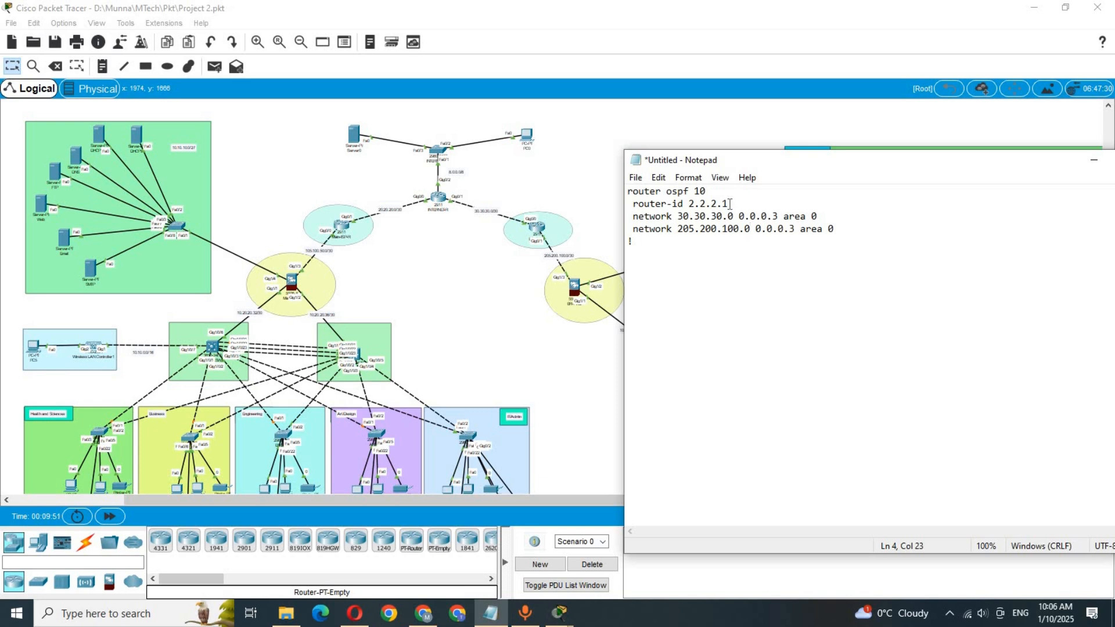
Step: Set the router-id in the Notepad block to 2.2.2.2 and copy the four OSPF lines
{"action": "left_click_drag", "start_coordinate": [730, 204], "coordinate": [723, 204]}
{"action": "type", "text": "2"}
{"action": "left_click_drag", "start_coordinate": [836, 229], "coordinate": [616, 199]}
{"action": "key", "text": "ctrl+c"}
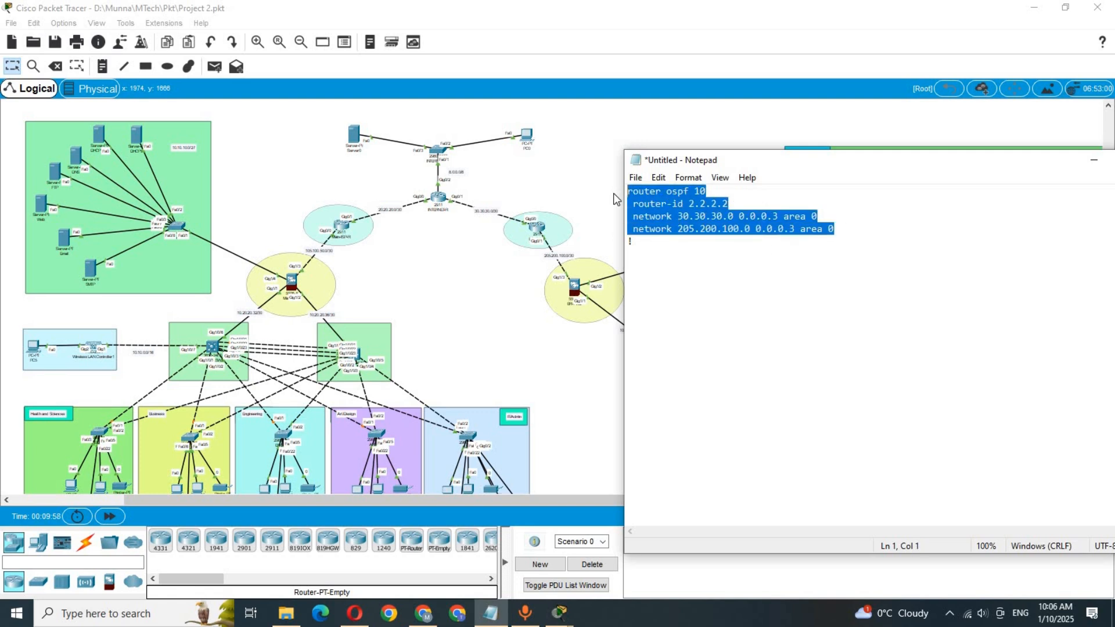
Step: Open the BR-ISP-R router's command line and enter global configuration mode
{"action": "left_click", "coordinate": [550, 229]}
{"action": "left_click", "coordinate": [537, 228]}
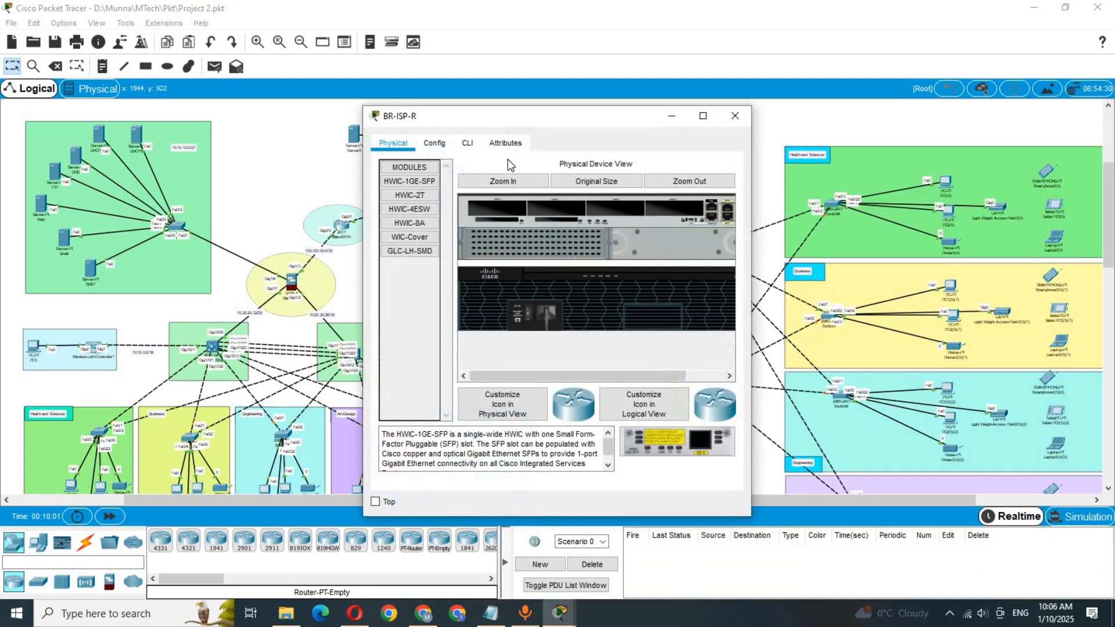
{"action": "left_click", "coordinate": [470, 144]}
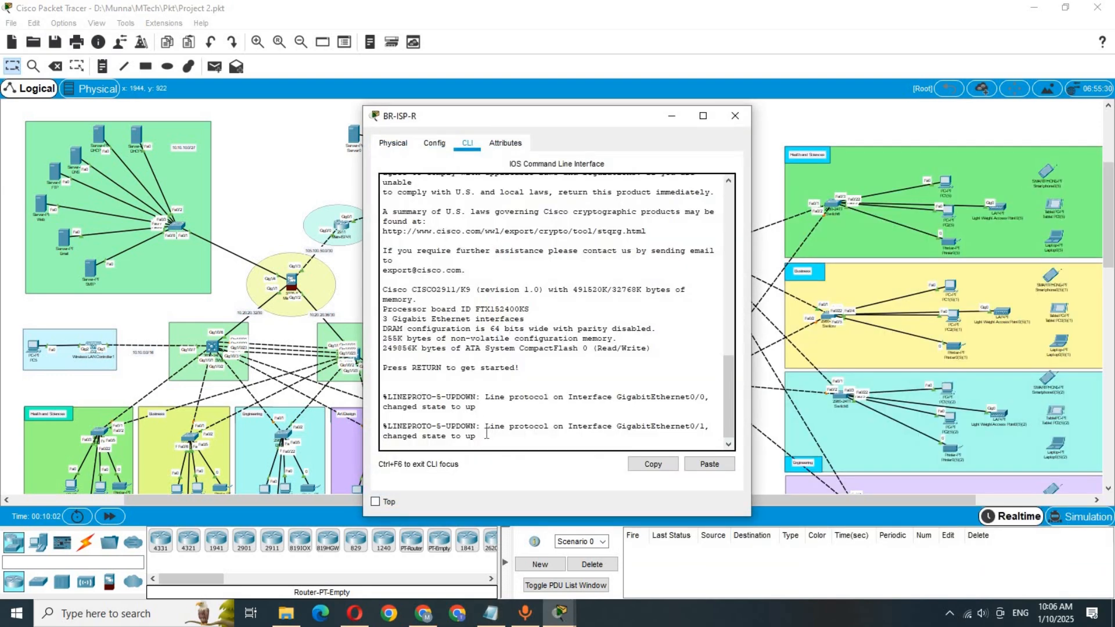
{"action": "key", "text": "Return"}
{"action": "key", "text": "Return"}
{"action": "key", "text": "Return"}
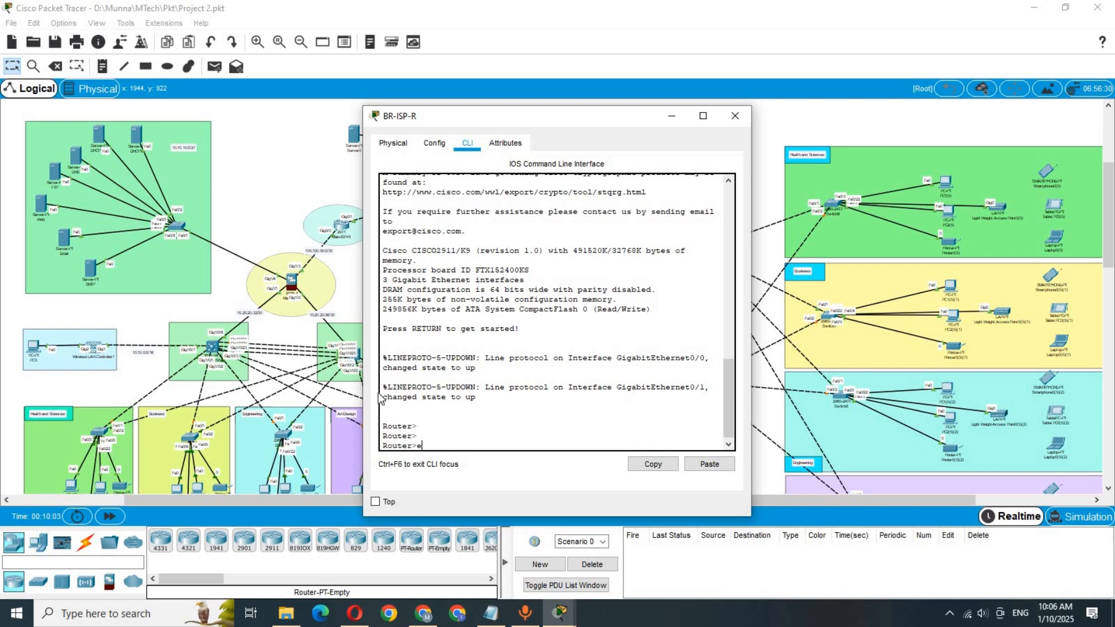
{"action": "type", "text": "en"}
{"action": "key", "text": "Return"}
{"action": "key", "text": "Return"}
{"action": "key", "text": "Return"}
{"action": "type", "text": "c"}
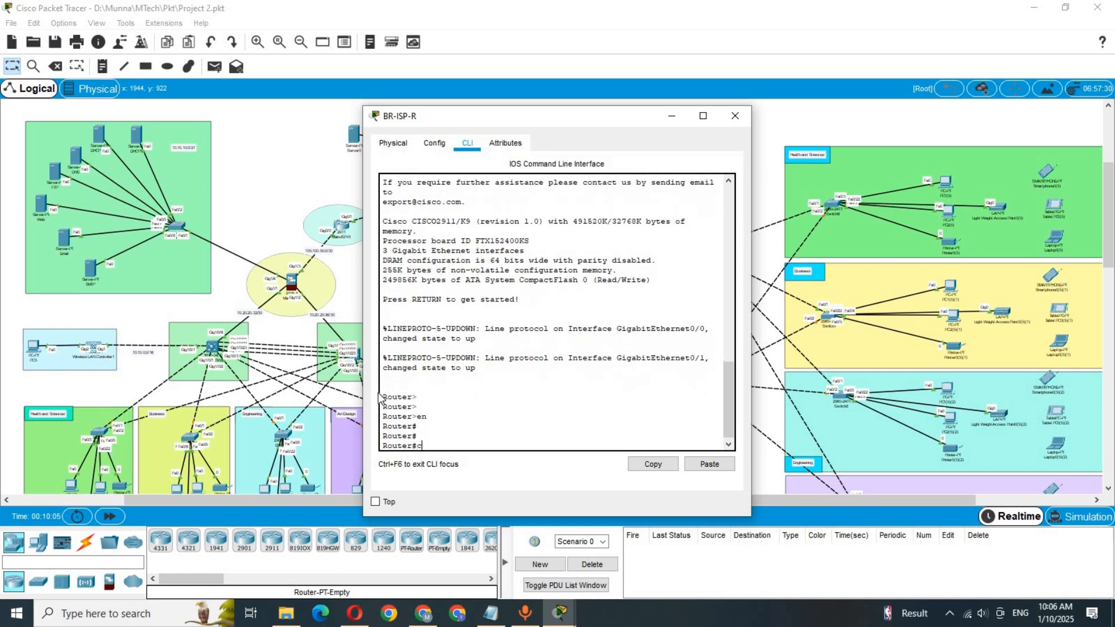
{"action": "type", "text": "onf t"}
{"action": "key", "text": "Return"}
{"action": "key", "text": "Return"}
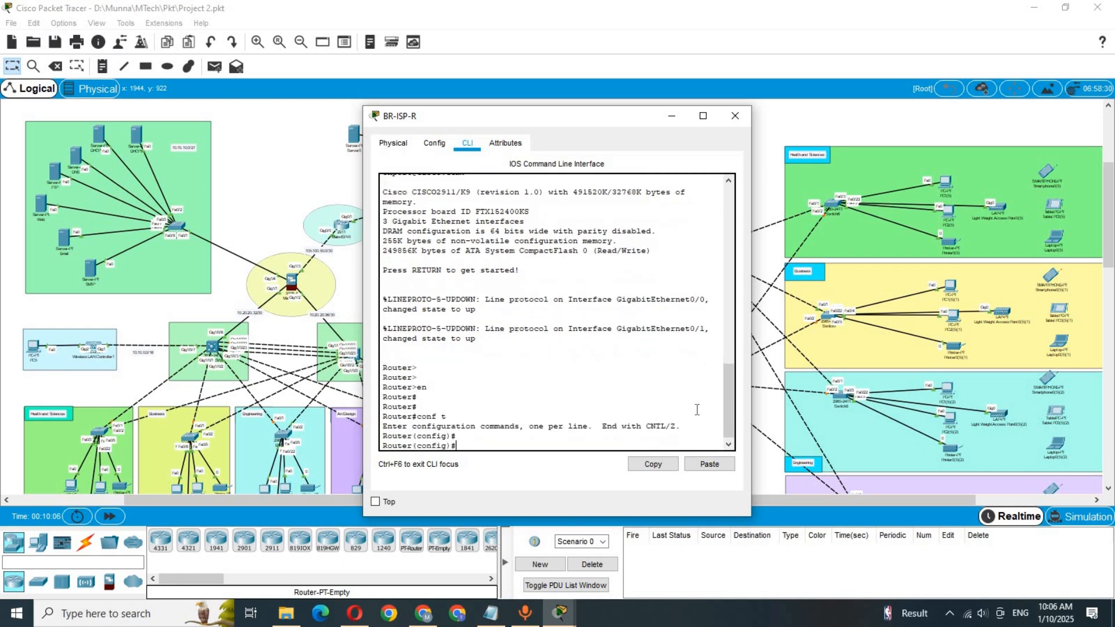
Step: Paste the OSPF 10 block with router-id 2.2.2.2 into BR-ISP-R, save with "do wr", and return to the topology
{"action": "left_click", "coordinate": [714, 465]}
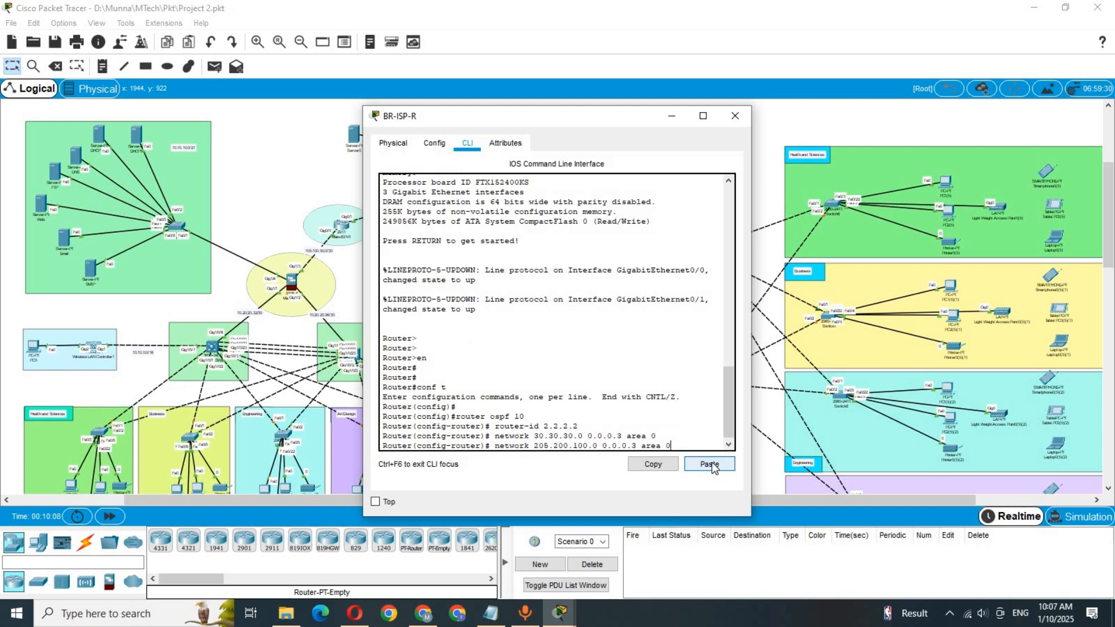
{"action": "key", "text": "Return"}
{"action": "key", "text": "Return"}
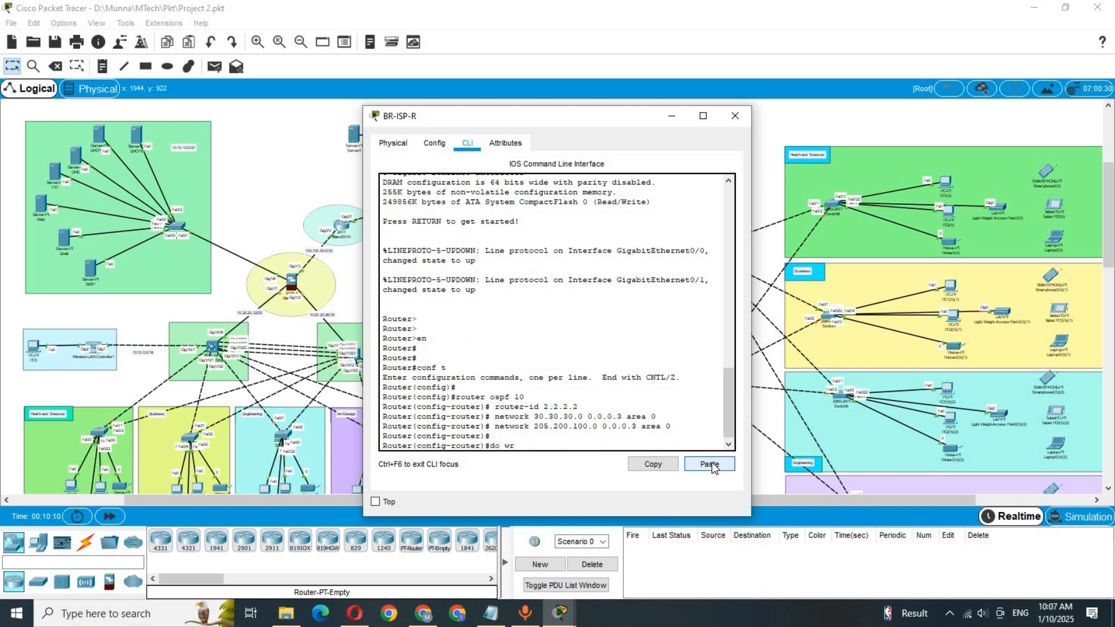
{"action": "type", "text": "do wr"}
{"action": "key", "text": "Return"}
{"action": "left_click", "coordinate": [235, 208]}
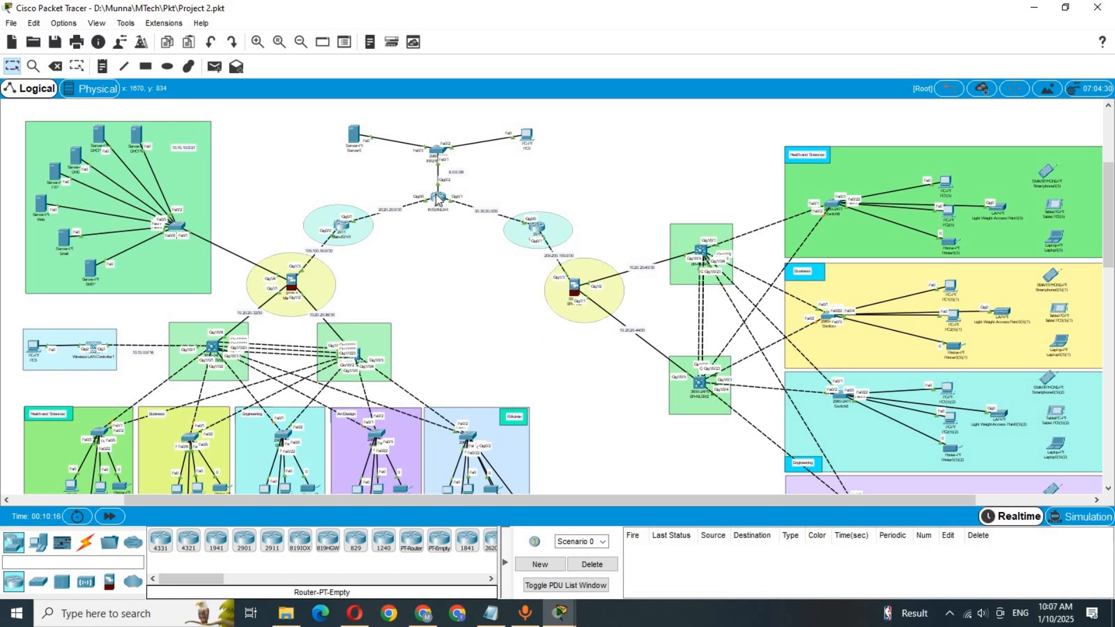
Step: Set the Notepad block's router-id to 2.2.2.3 and its second network to 20.20.20.0, copied from the Main-ISP-R to internet router link label
{"action": "double_click", "coordinate": [394, 210]}
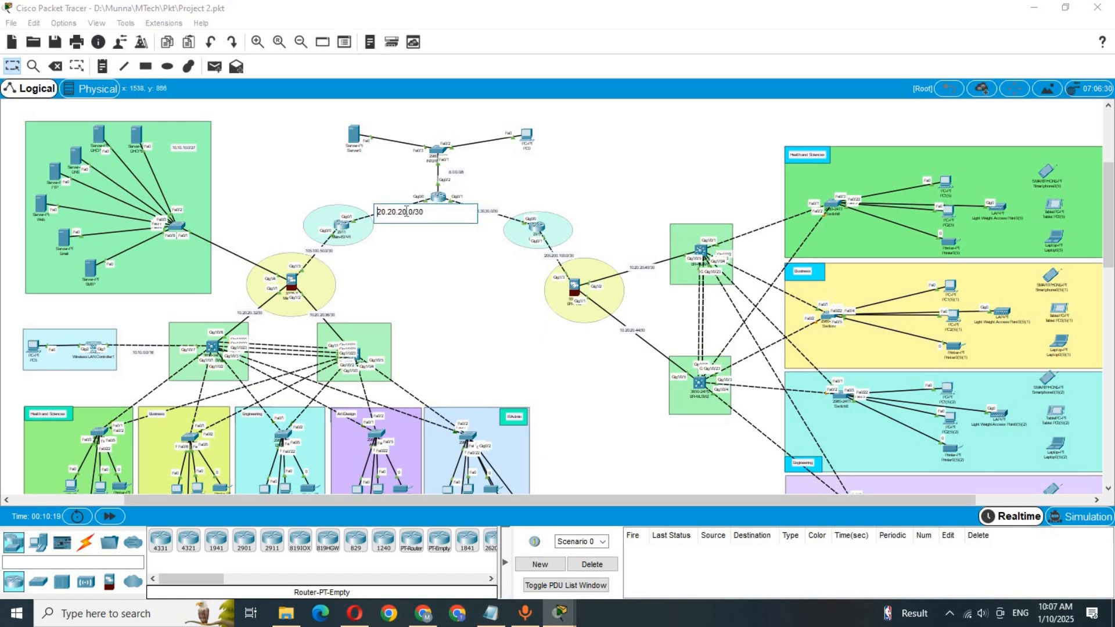
{"action": "left_click_drag", "start_coordinate": [412, 212], "coordinate": [380, 213]}
{"action": "left_click", "coordinate": [491, 613]}
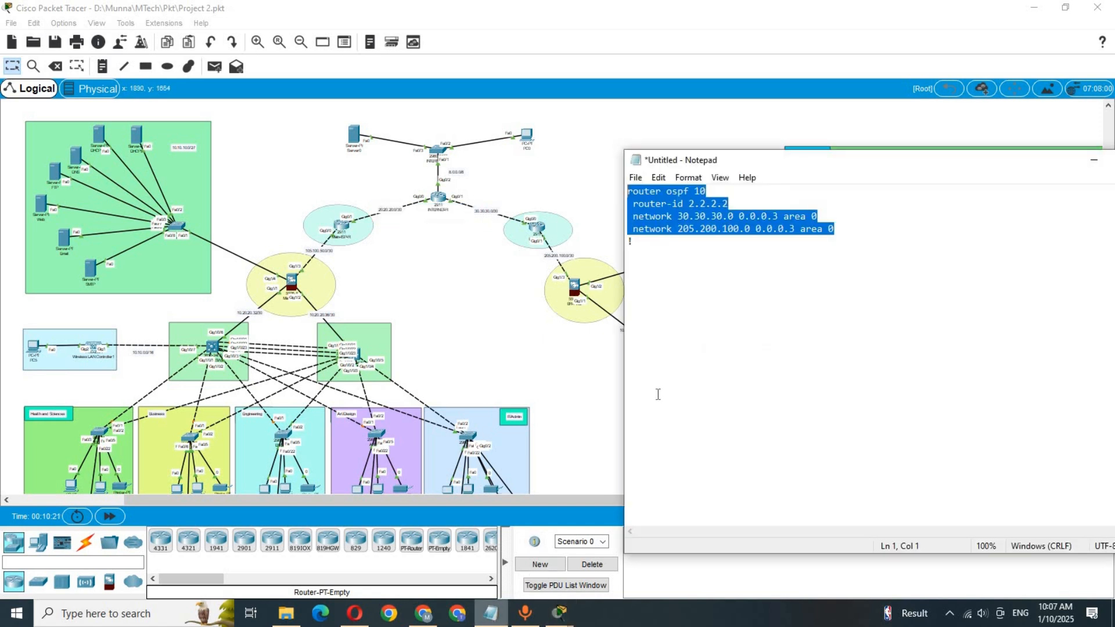
{"action": "left_click", "coordinate": [725, 204]}
{"action": "type", "text": "3"}
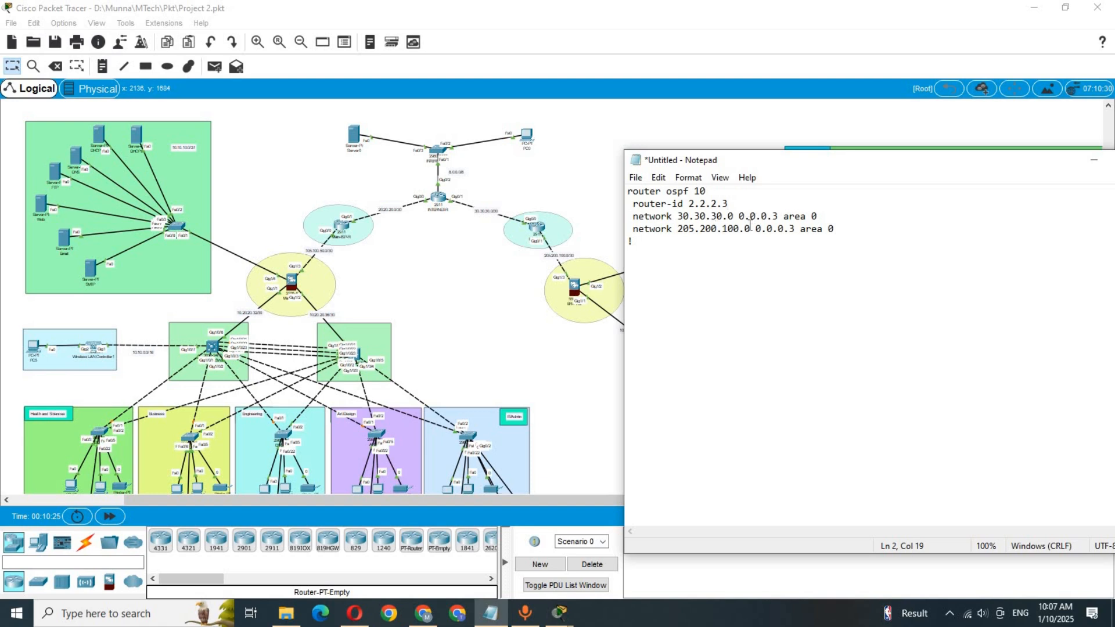
{"action": "left_click_drag", "start_coordinate": [751, 229], "coordinate": [678, 229]}
{"action": "type", "text": "20.20.20.0"}
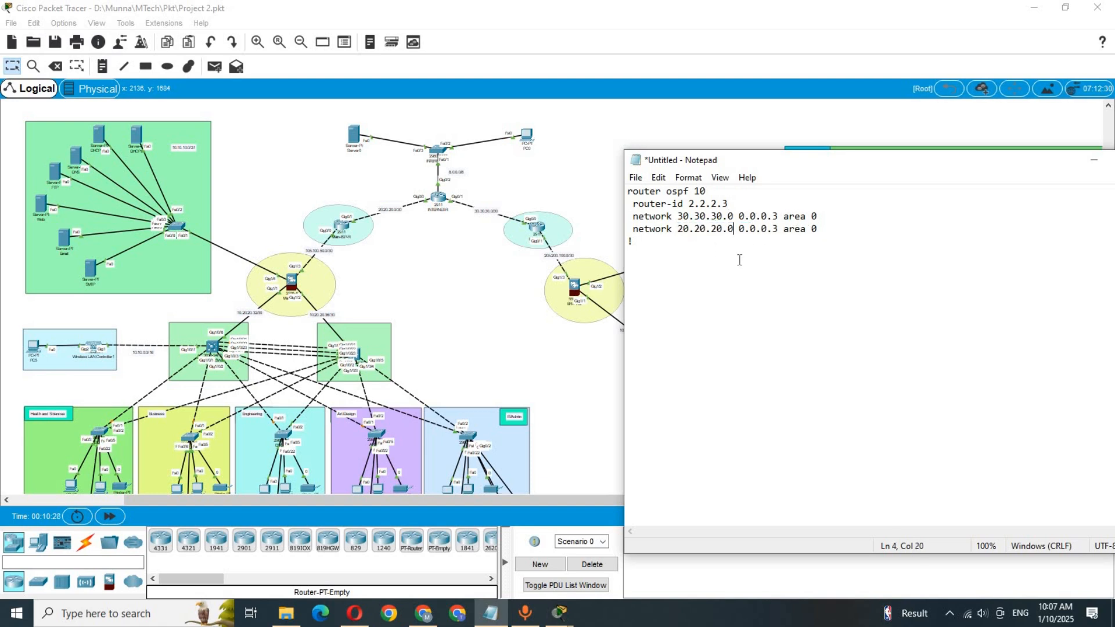
Step: Duplicate the 20.20.20.0 network line in the Notepad OSPF block as a third network line
{"action": "double_click", "coordinate": [461, 178]}
{"action": "left_click_drag", "start_coordinate": [472, 175], "coordinate": [450, 172]}
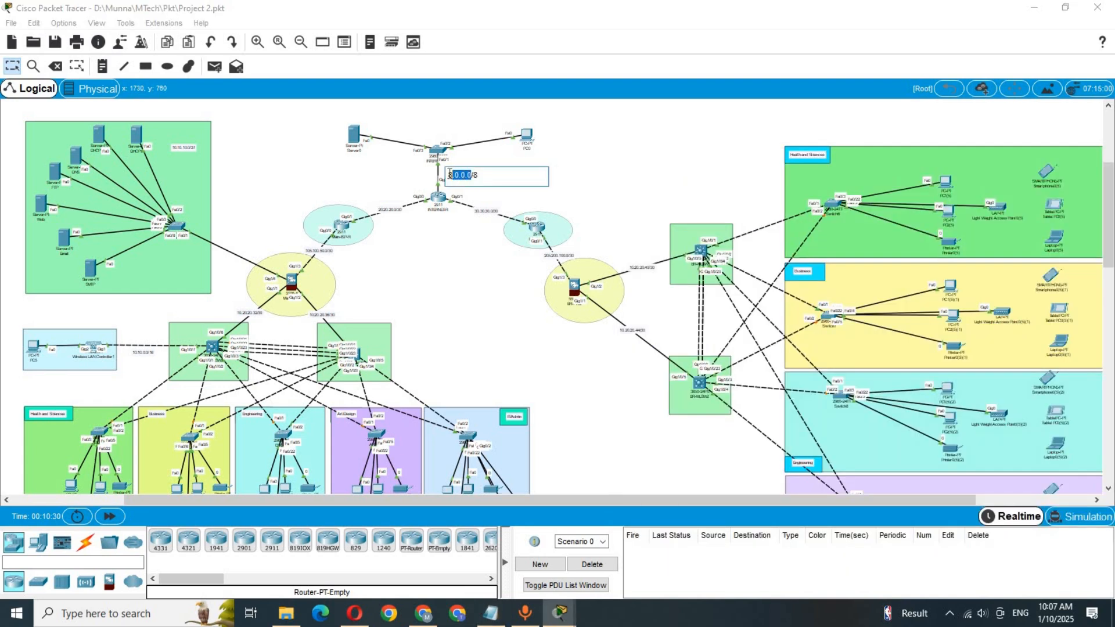
{"action": "left_click", "coordinate": [473, 256]}
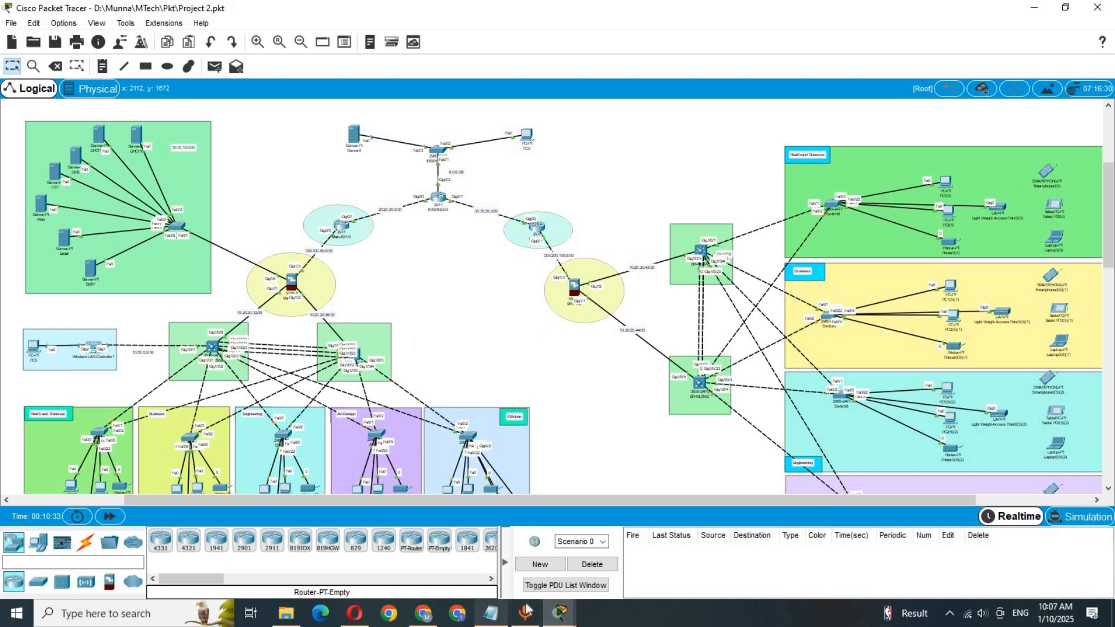
{"action": "left_click", "coordinate": [490, 614]}
{"action": "double_click", "coordinate": [828, 231]}
{"action": "left_click_drag", "start_coordinate": [828, 229], "coordinate": [649, 223]}
{"action": "key", "text": "ctrl+c"}
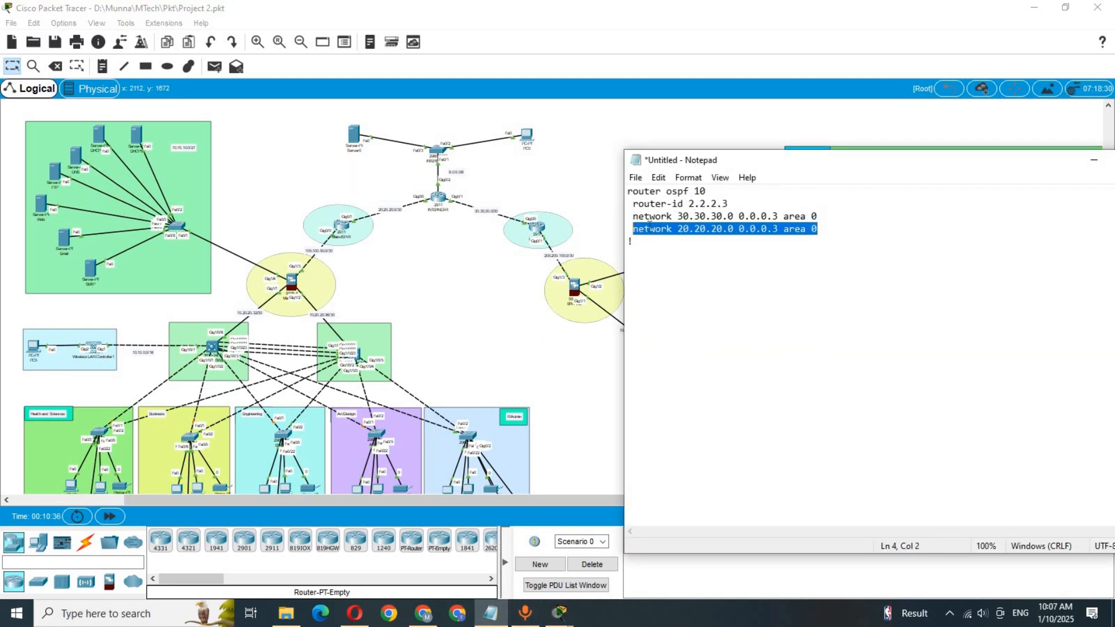
{"action": "left_click", "coordinate": [836, 228]}
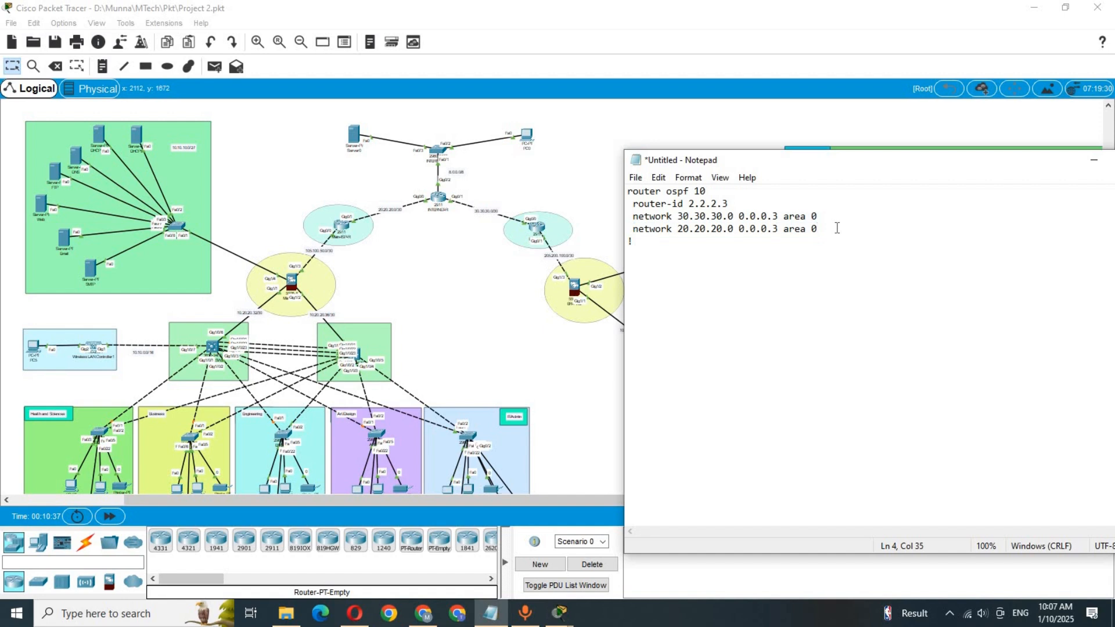
{"action": "key", "text": "Return"}
{"action": "key", "text": "ctrl+v"}
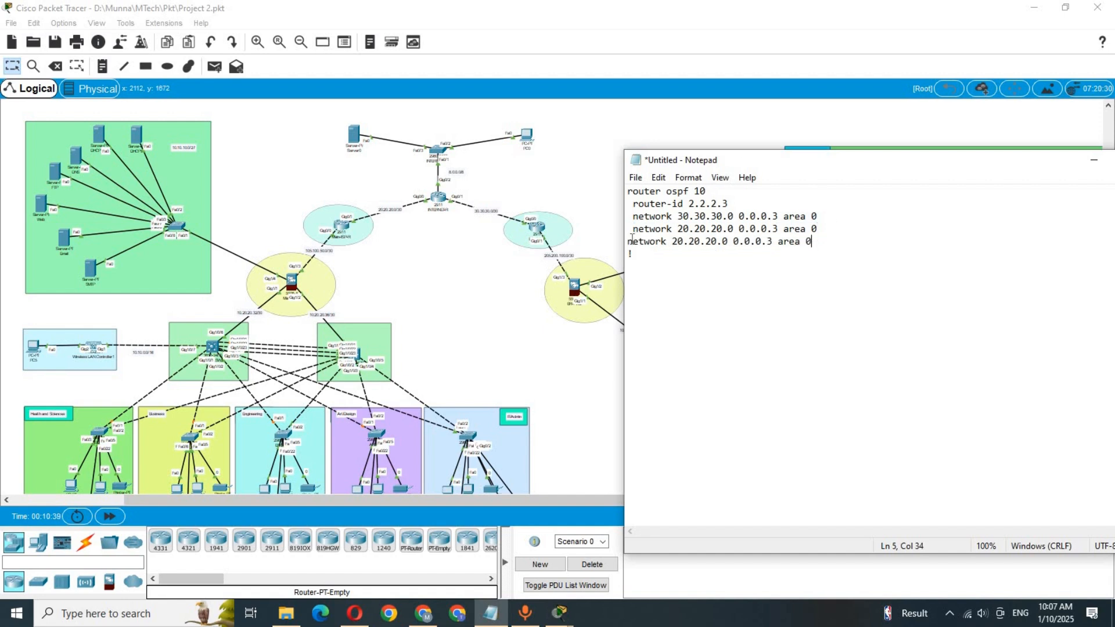
Step: Set the third network address in the Notepad block to 8.0.0.0, copied from the label above the internet router
{"action": "double_click", "coordinate": [465, 174]}
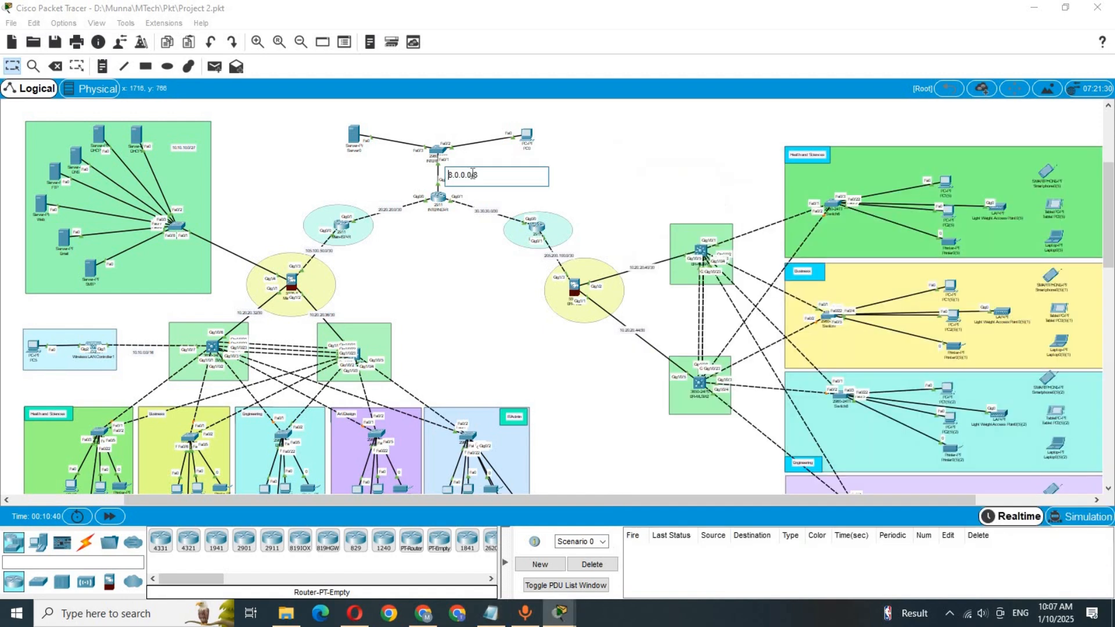
{"action": "left_click_drag", "start_coordinate": [472, 173], "coordinate": [448, 172]}
{"action": "key", "text": "ctrl+c"}
{"action": "left_click", "coordinate": [503, 615]}
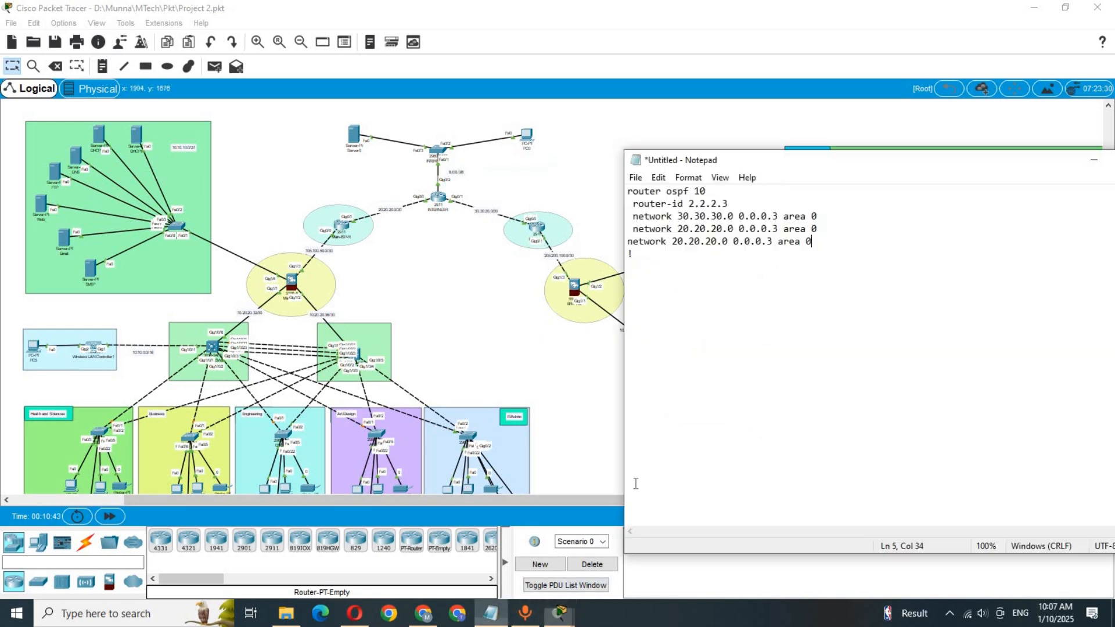
{"action": "left_click", "coordinate": [728, 243]}
{"action": "left_click", "coordinate": [672, 243], "text": "shift"}
{"action": "key", "text": "ctrl+v"}
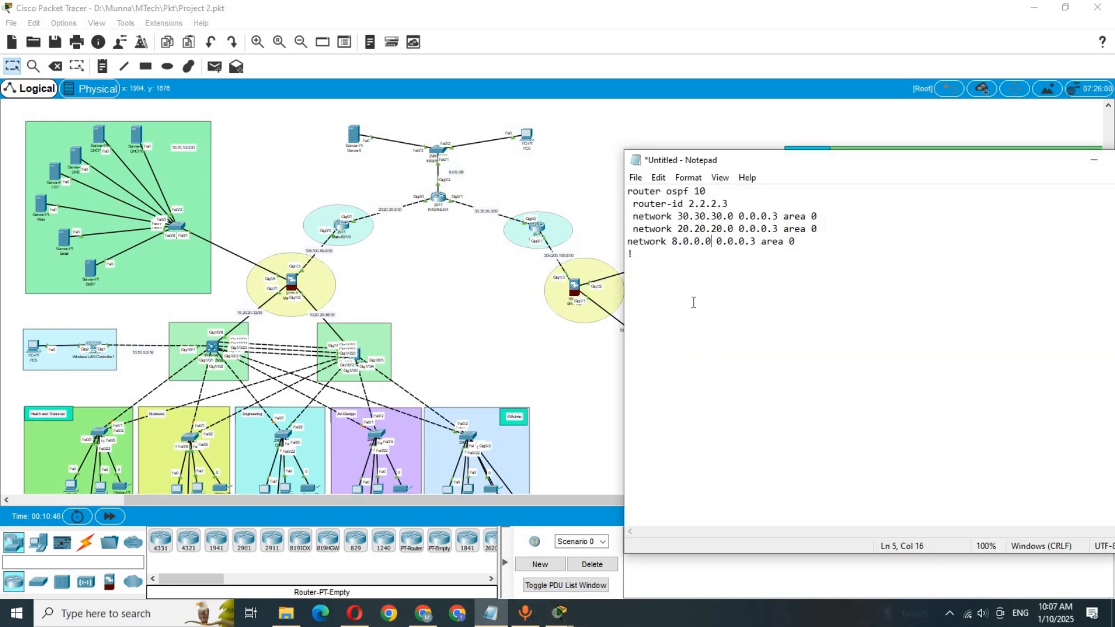
Step: Set the 8.0.0.0 line's wildcard mask to 0.255.255.255 and indent the line by one space
{"action": "double_click", "coordinate": [753, 241]}
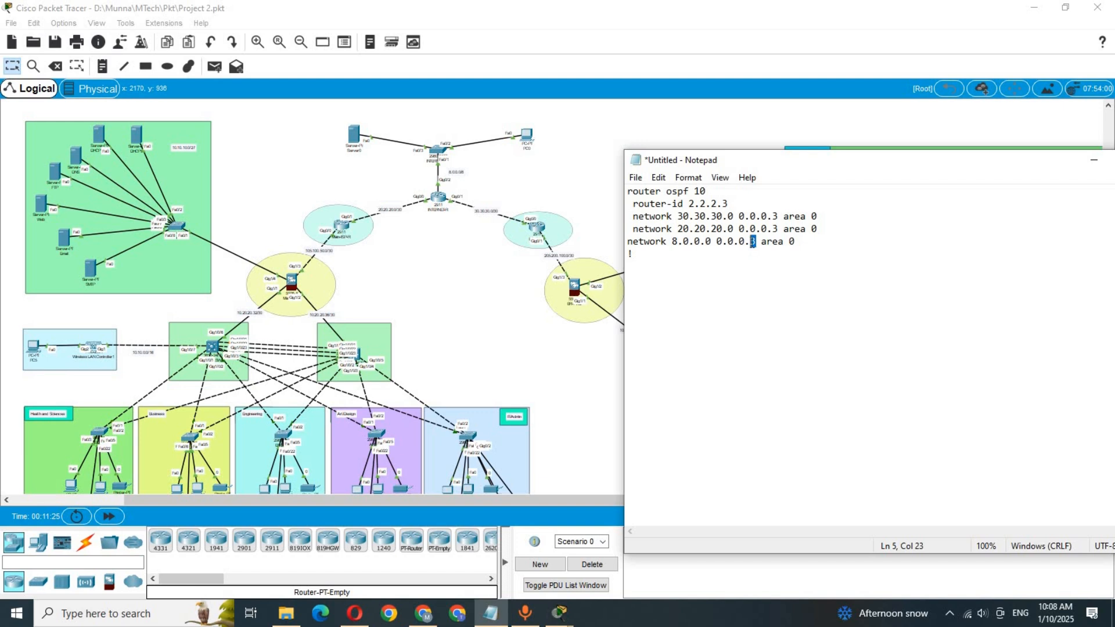
{"action": "key", "text": "Left"}
{"action": "key", "text": "Left"}
{"action": "key", "text": "shift+Left"}
{"action": "type", "text": "255"}
{"action": "double_click", "coordinate": [752, 242]}
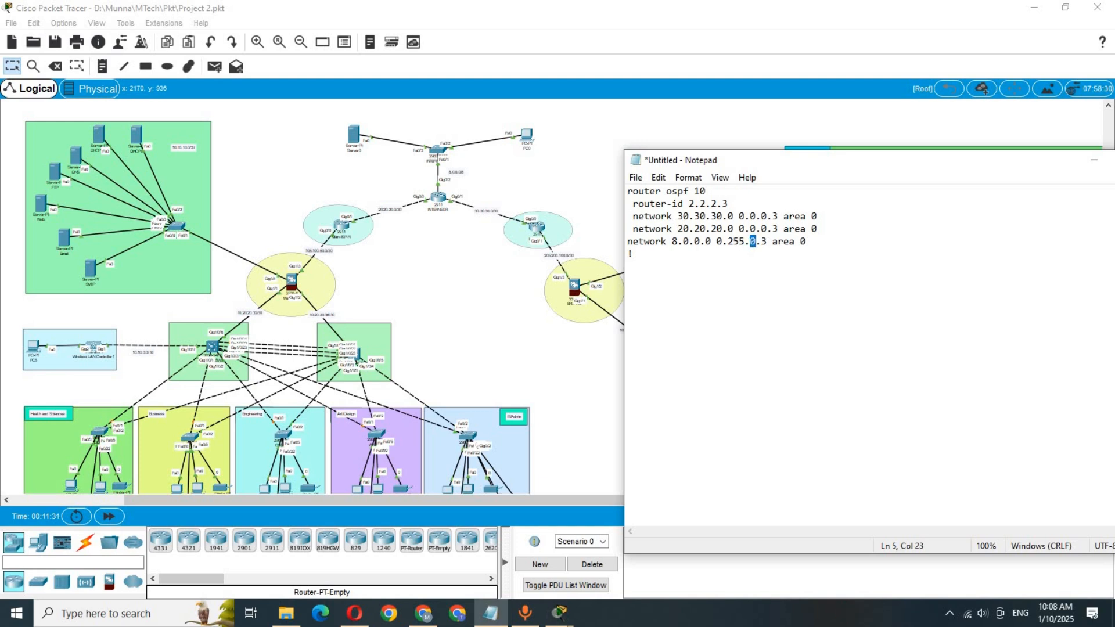
{"action": "type", "text": "255"}
{"action": "key", "text": "shift+Right"}
{"action": "type", "text": "255"}
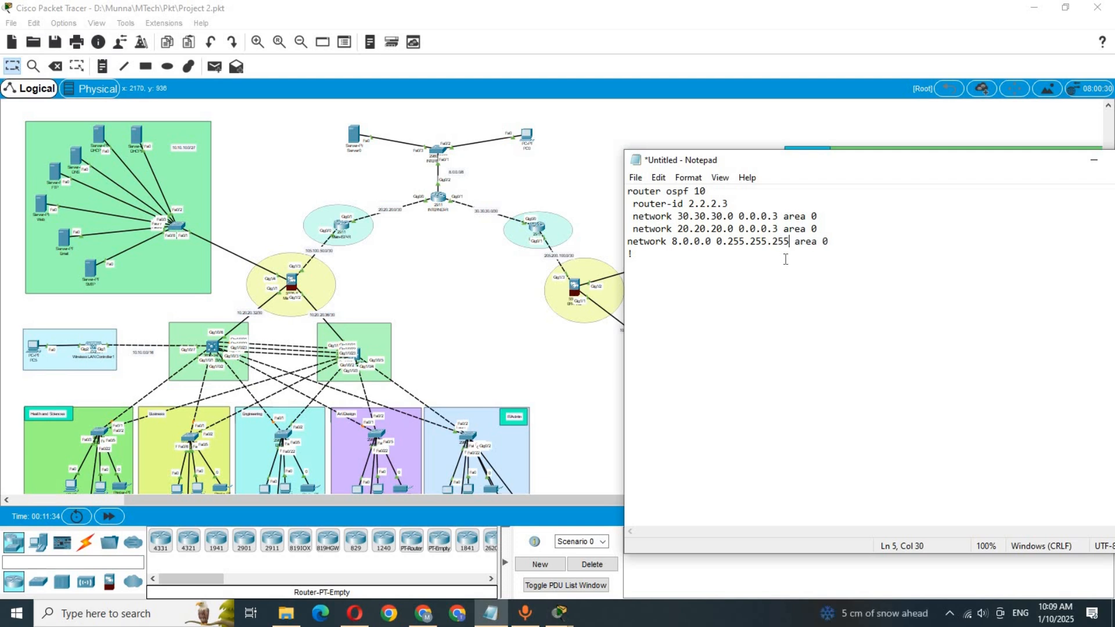
{"action": "left_click", "coordinate": [630, 240]}
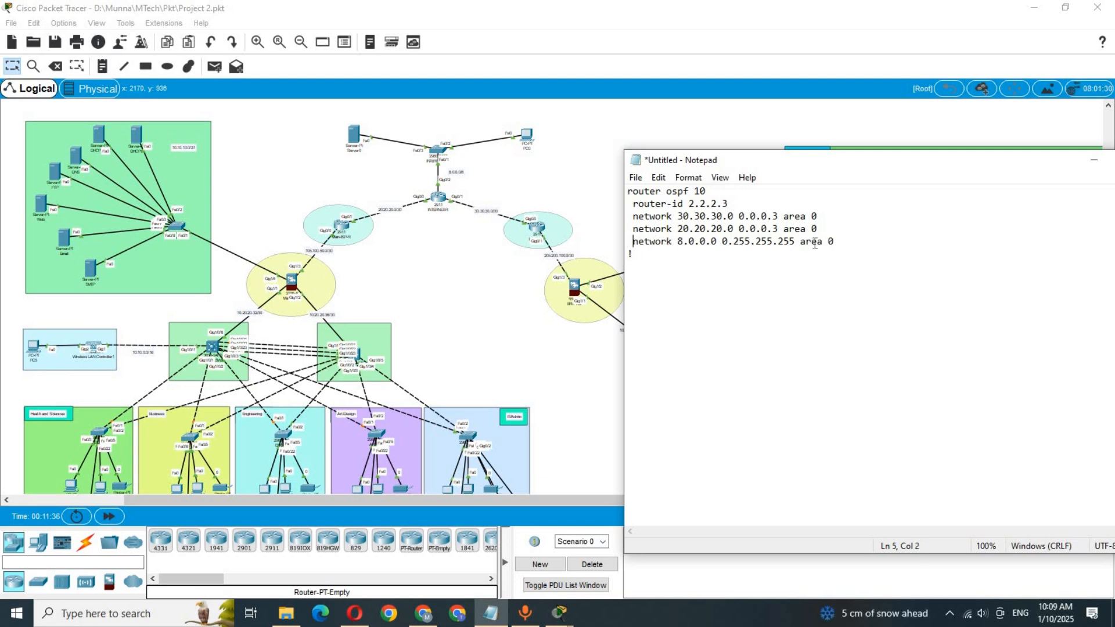
Step: Copy the OSPF 10 block with router-id 2.2.2.3 and paste it into INTERNET-R in global configuration mode
{"action": "left_click_drag", "start_coordinate": [852, 243], "coordinate": [621, 193]}
{"action": "key", "text": "ctrl+c"}
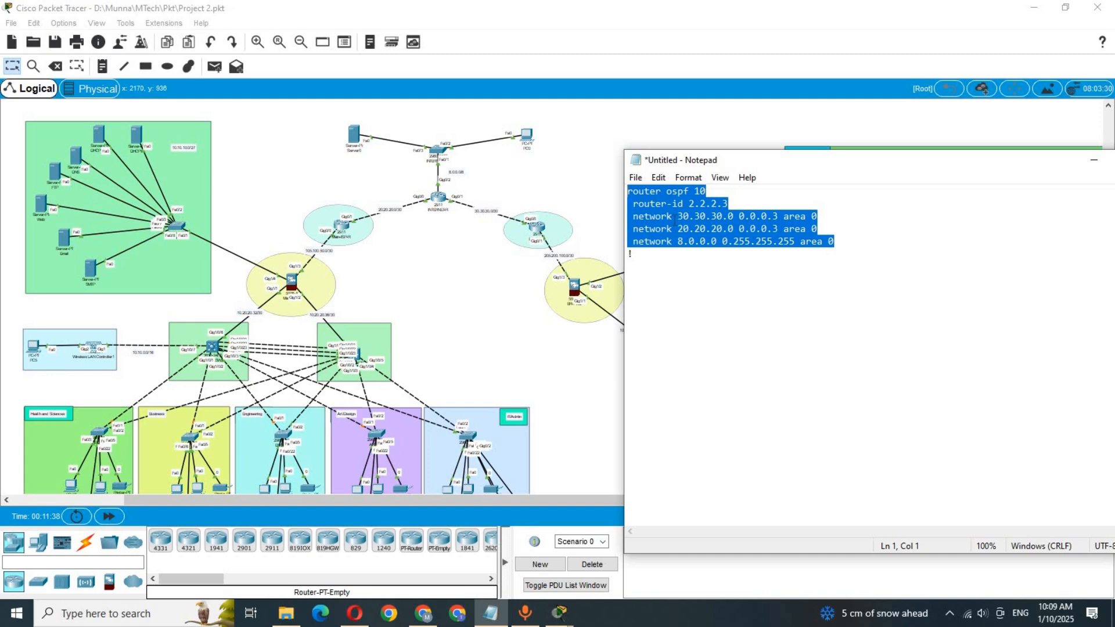
{"action": "left_click", "coordinate": [439, 197]}
{"action": "key", "text": "Return"}
{"action": "type", "text": "en"}
{"action": "key", "text": "Return"}
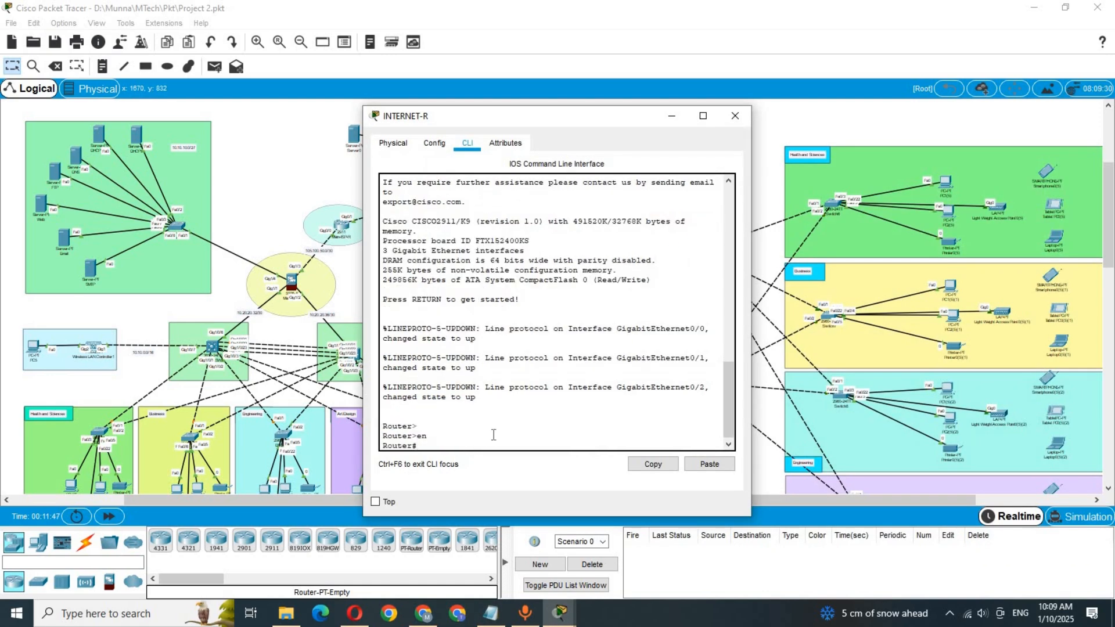
{"action": "type", "text": "conf t"}
{"action": "key", "text": "Return"}
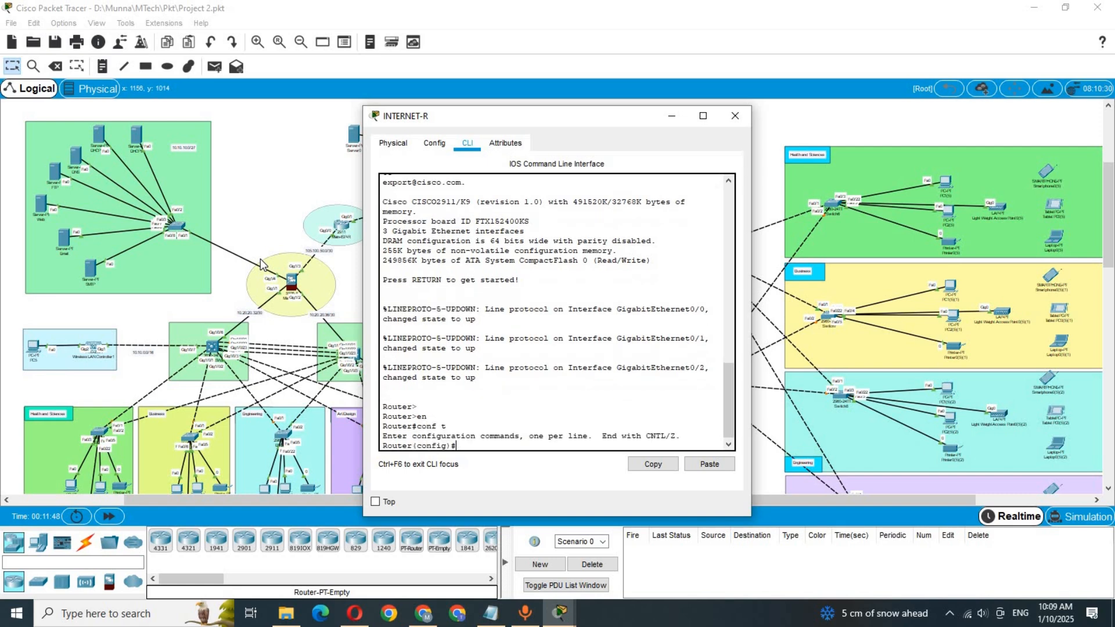
{"action": "left_click", "coordinate": [710, 463]}
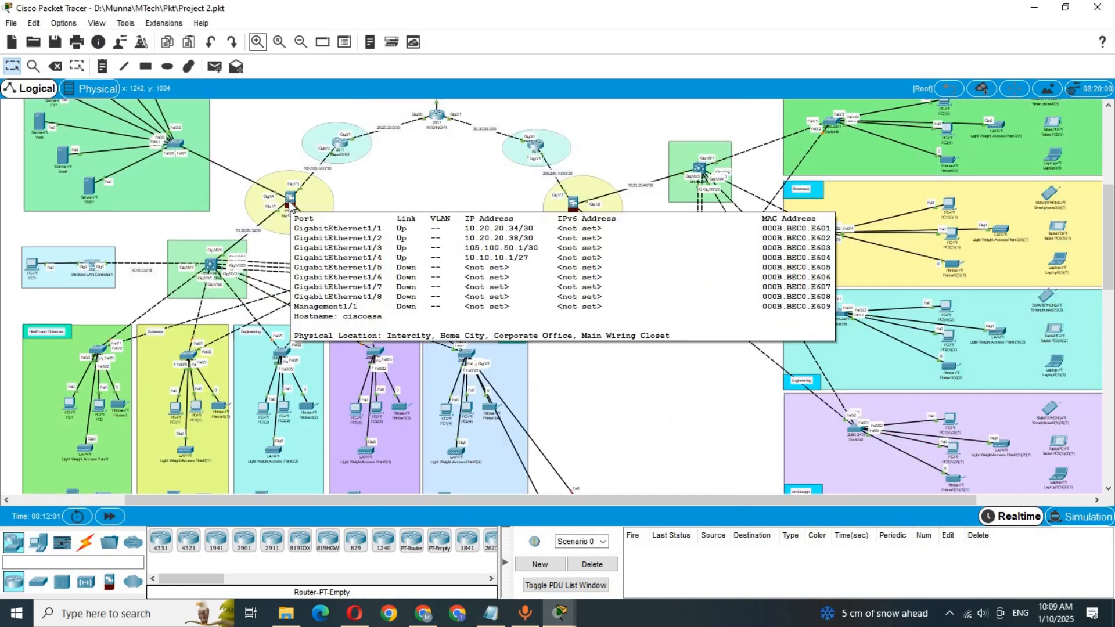
Step: Open the Main-FWL firewall's device window, move it aside and return to the topology
{"action": "left_click", "coordinate": [291, 204]}
{"action": "left_click_drag", "start_coordinate": [464, 122], "coordinate": [584, 116]}
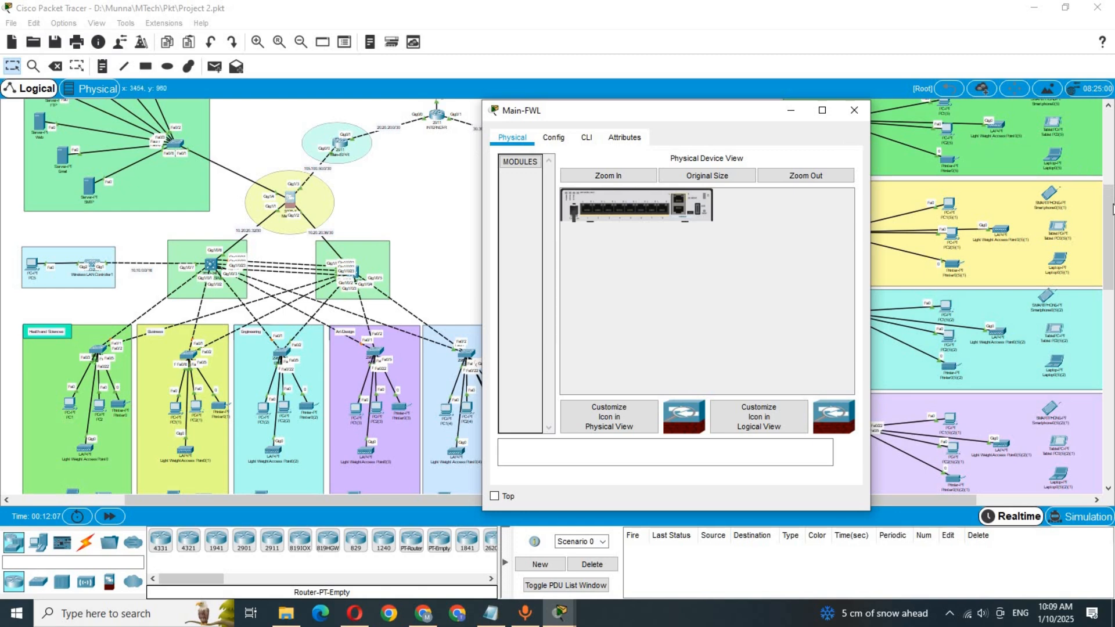
{"action": "left_click", "coordinate": [1108, 203]}
{"action": "scroll", "coordinate": [1108, 203], "scroll_direction": "up", "scroll_amount": 3}
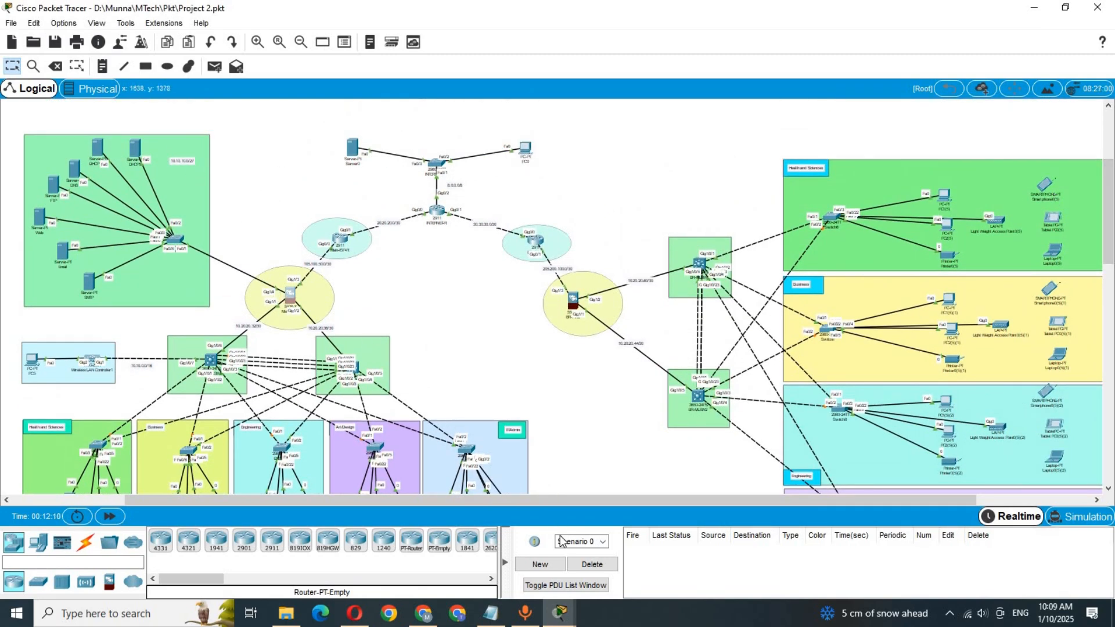
Step: Set the router-id in the Notepad OSPF block to 3.3.3.1 for the main firewall
{"action": "double_click", "coordinate": [248, 327]}
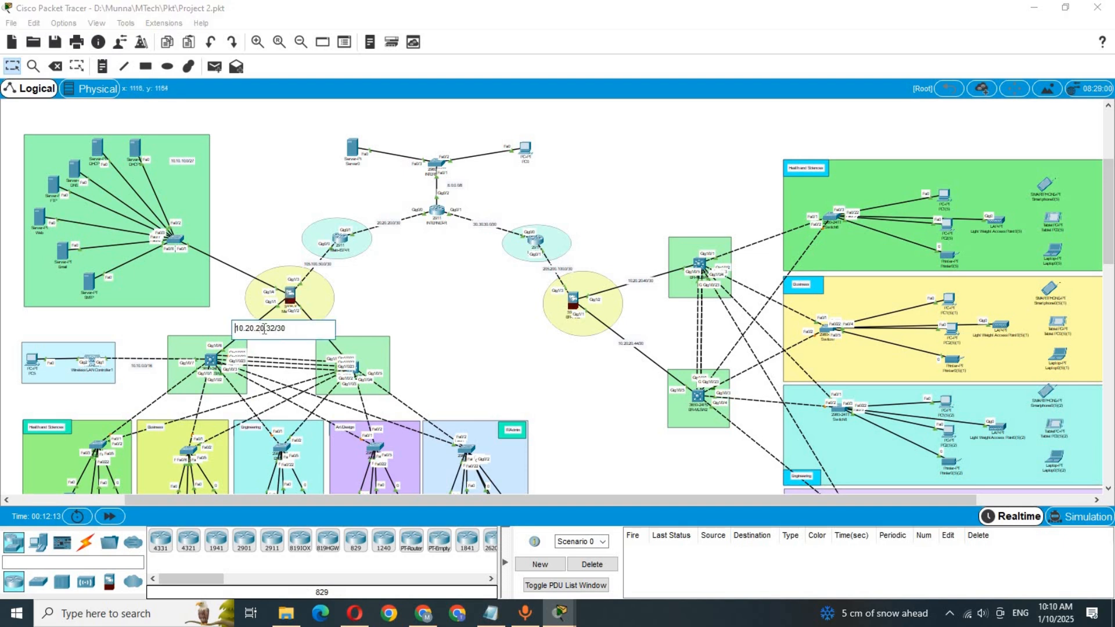
{"action": "left_click_drag", "start_coordinate": [274, 330], "coordinate": [234, 329]}
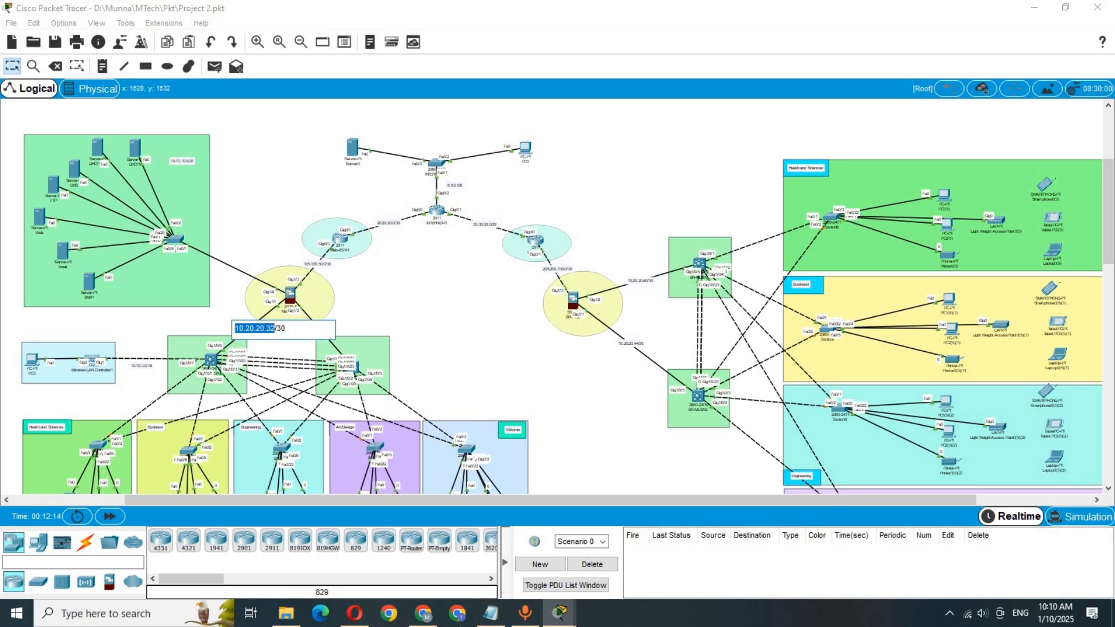
{"action": "left_click", "coordinate": [490, 613]}
{"action": "left_click", "coordinate": [724, 222]}
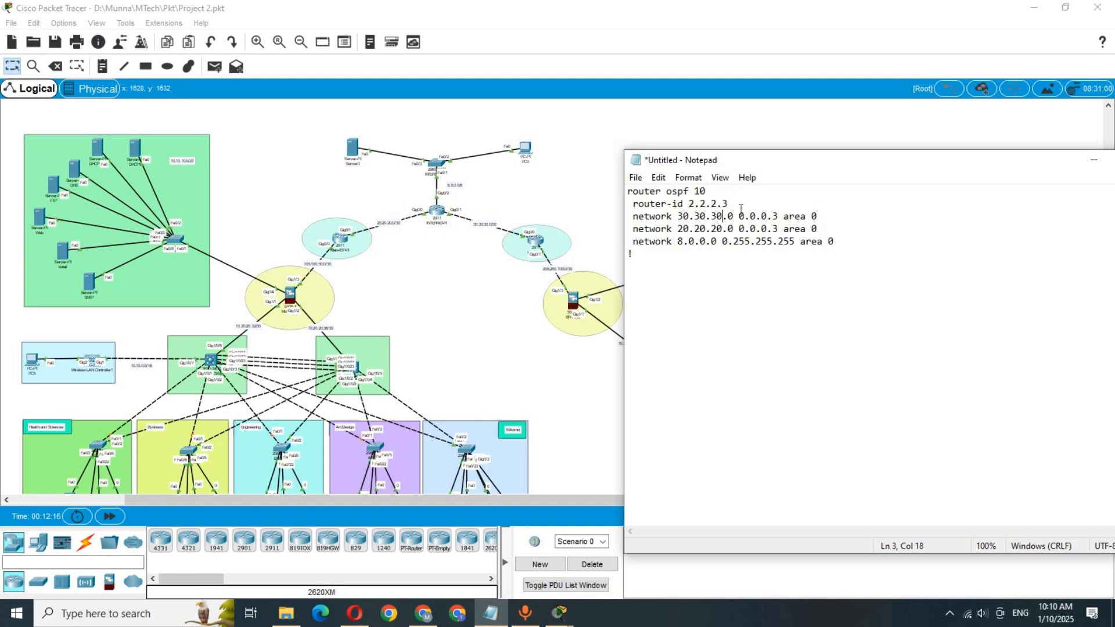
{"action": "left_click_drag", "start_coordinate": [695, 207], "coordinate": [689, 206]}
{"action": "left_click", "coordinate": [696, 207]}
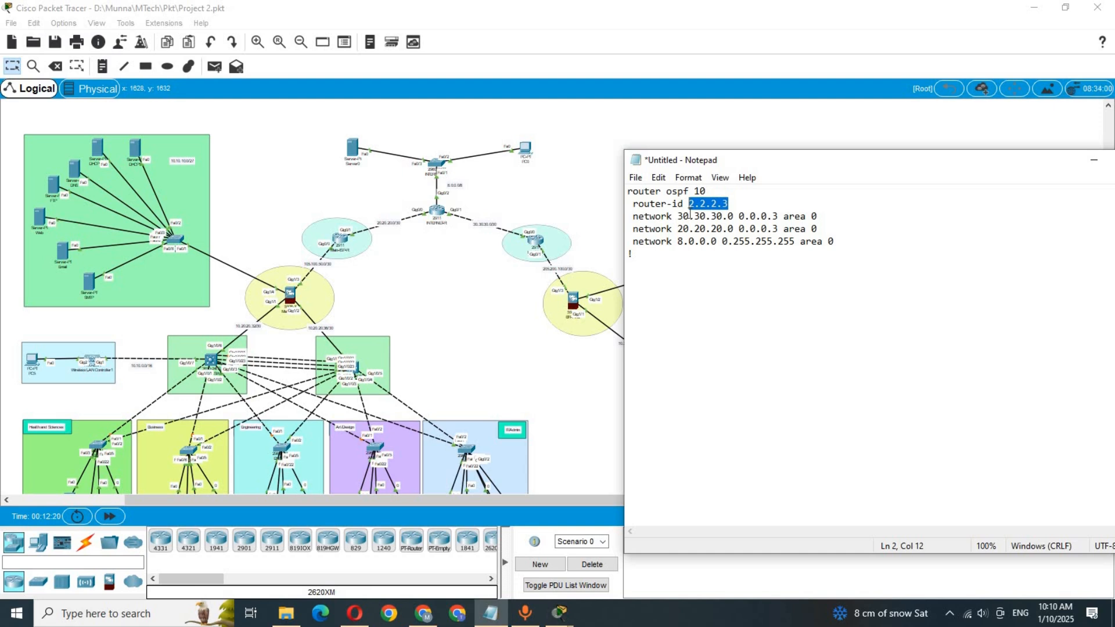
{"action": "type", "text": "3.3.3.1"}
Step: Set the block's first network to 10.20.20.32, copied from the main firewall's link label to the first campus multilayer switch
{"action": "double_click", "coordinate": [312, 266]}
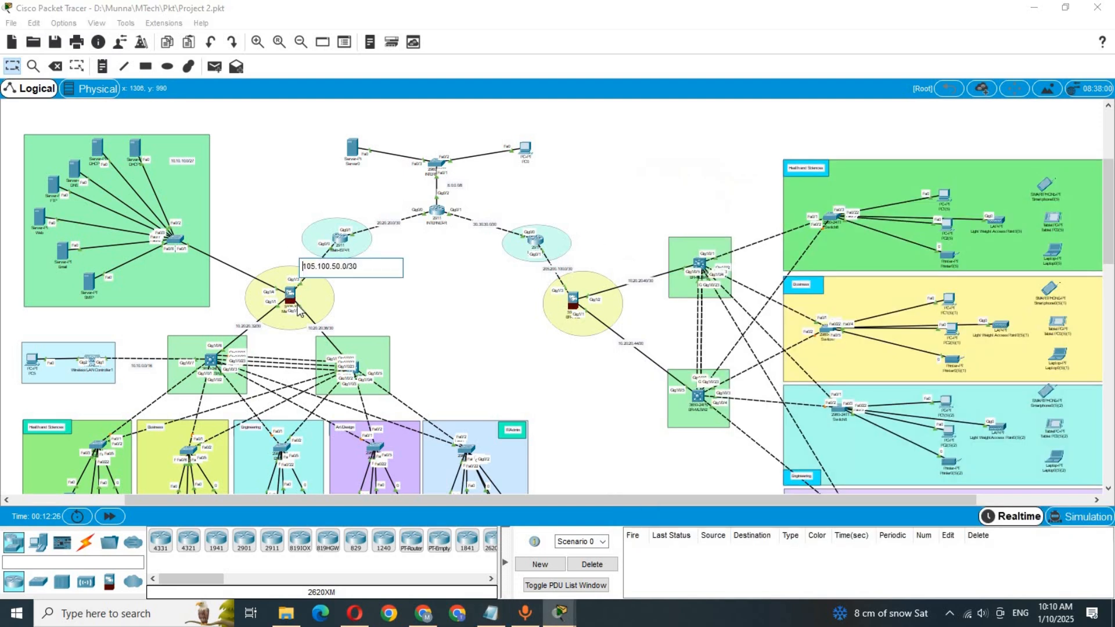
{"action": "left_click", "coordinate": [374, 308]}
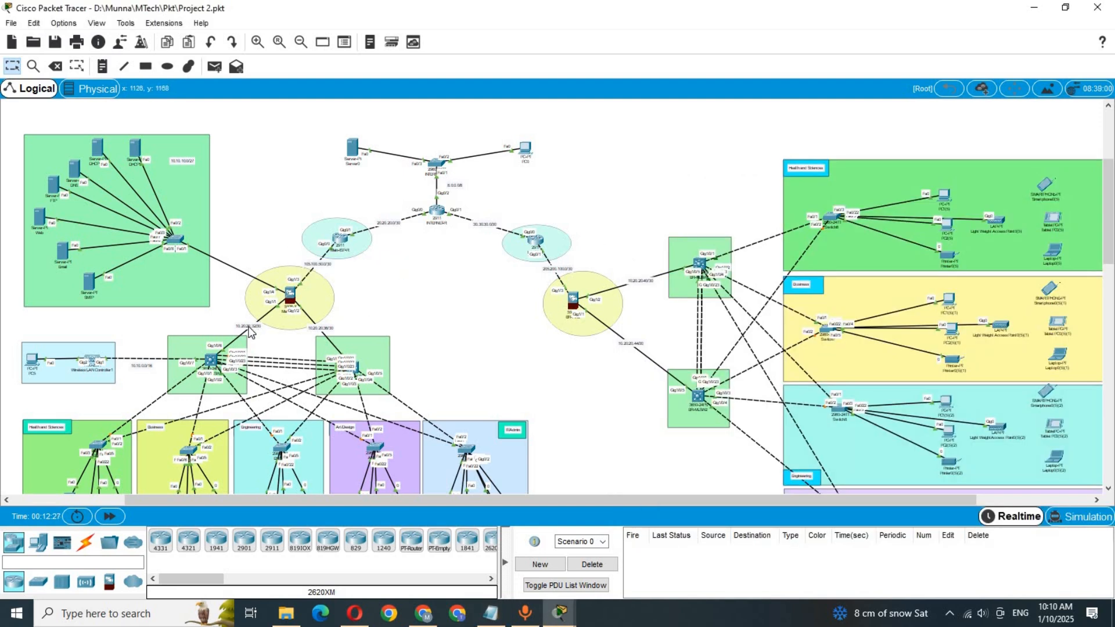
{"action": "double_click", "coordinate": [249, 327]}
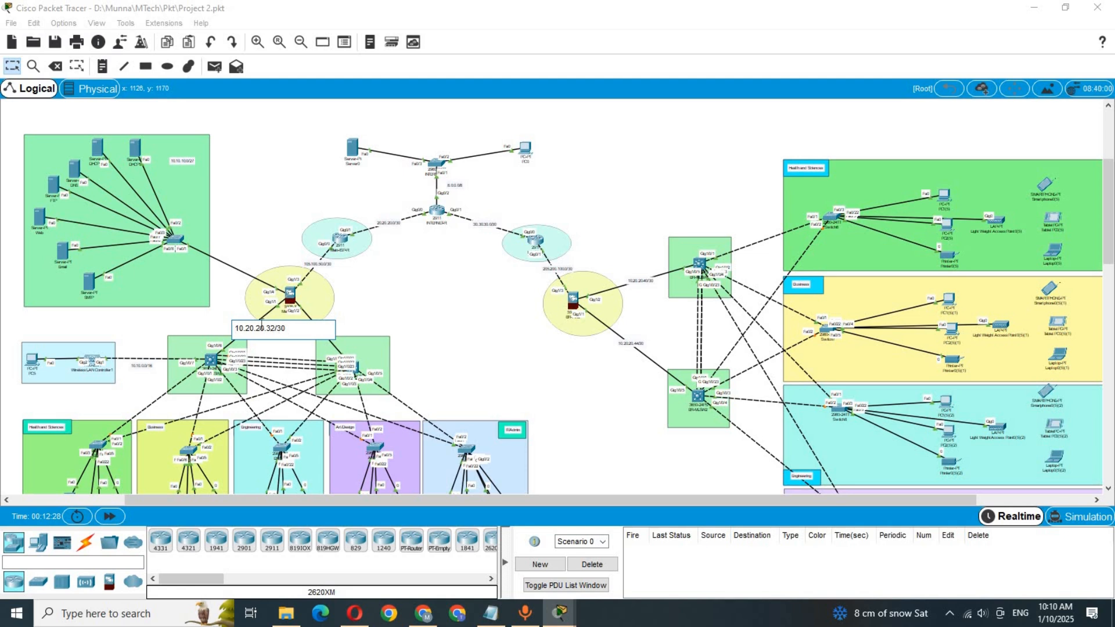
{"action": "left_click_drag", "start_coordinate": [274, 328], "coordinate": [233, 329]}
{"action": "key", "text": "ctrl+c"}
{"action": "left_click", "coordinate": [648, 462]}
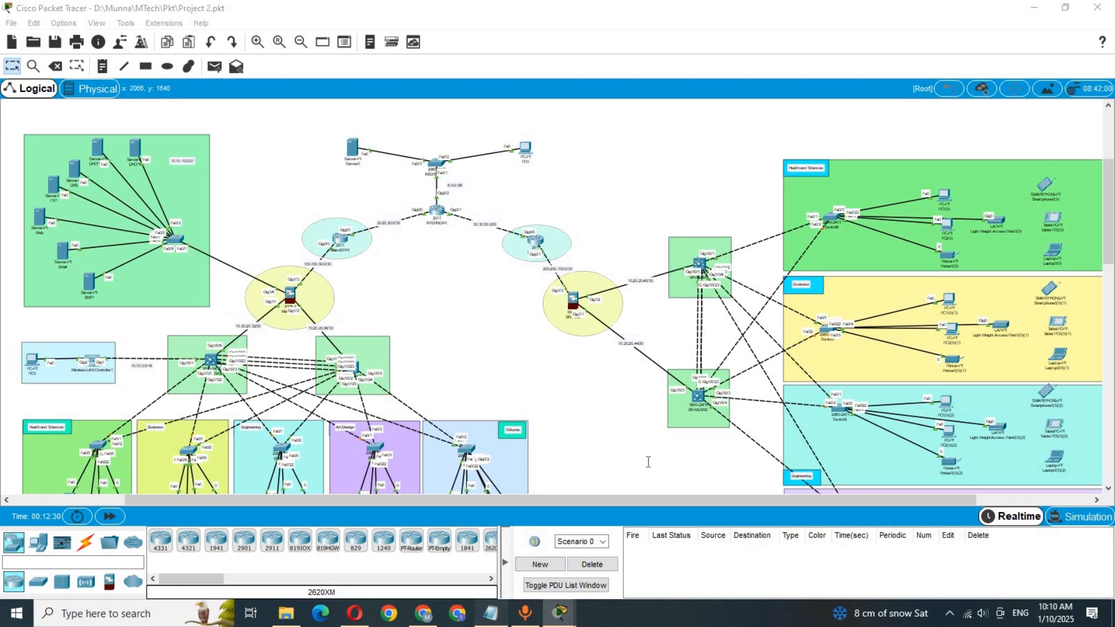
{"action": "key", "text": "alt+Tab"}
{"action": "left_click_drag", "start_coordinate": [736, 216], "coordinate": [674, 218]}
{"action": "key", "text": "ctrl+v"}
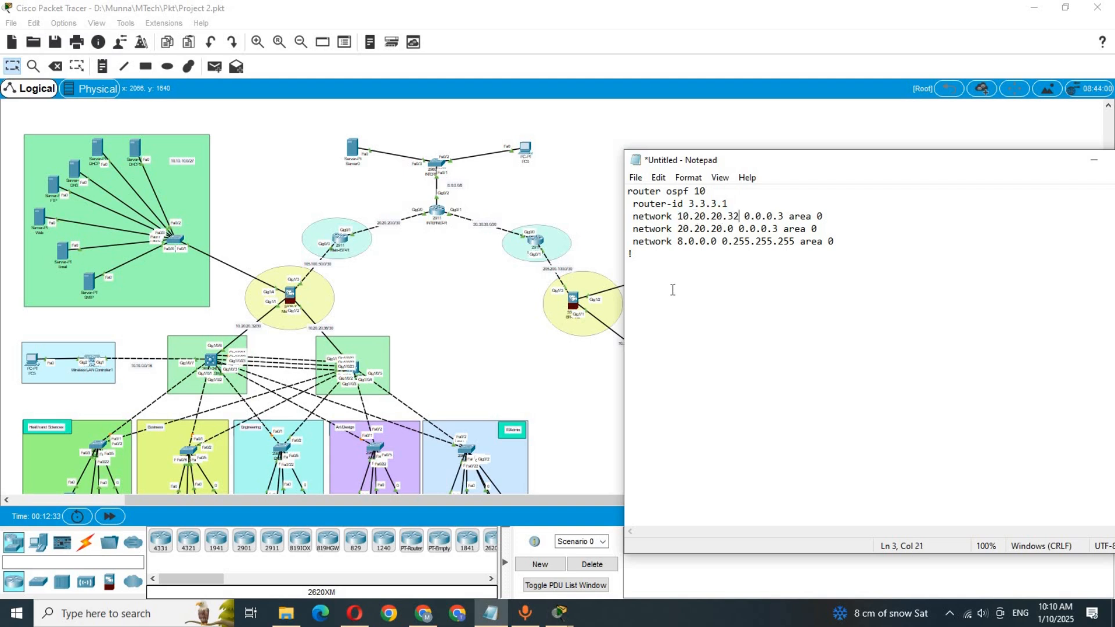
Step: Set the block's second network to 10.20.20.36, copied from the main firewall's link label to the second campus multilayer switch
{"action": "left_click", "coordinate": [317, 268]}
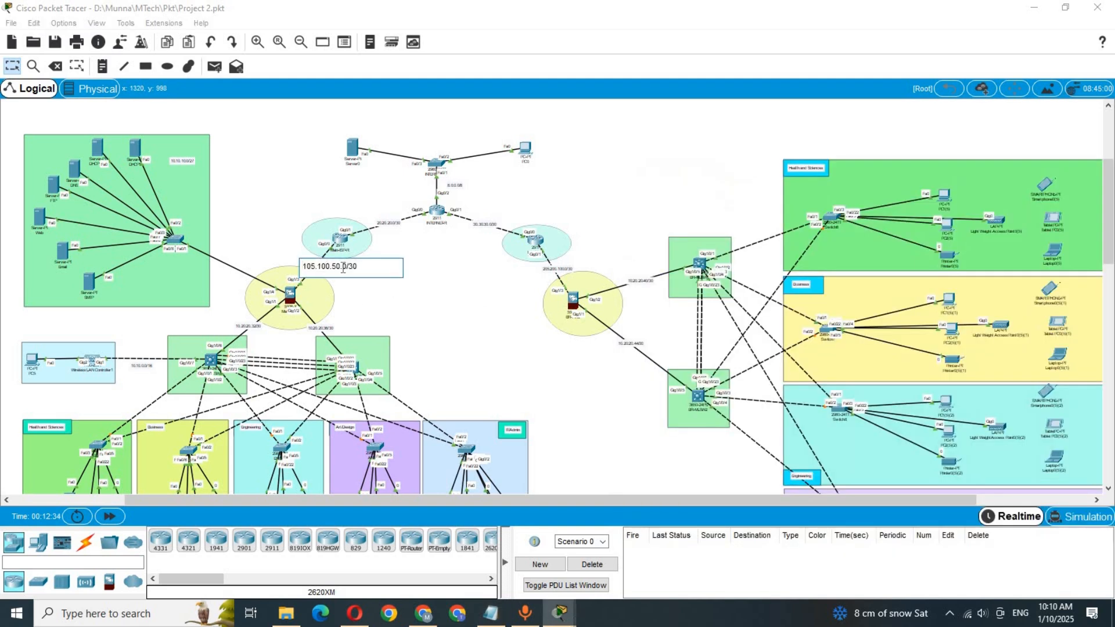
{"action": "left_click", "coordinate": [324, 330]}
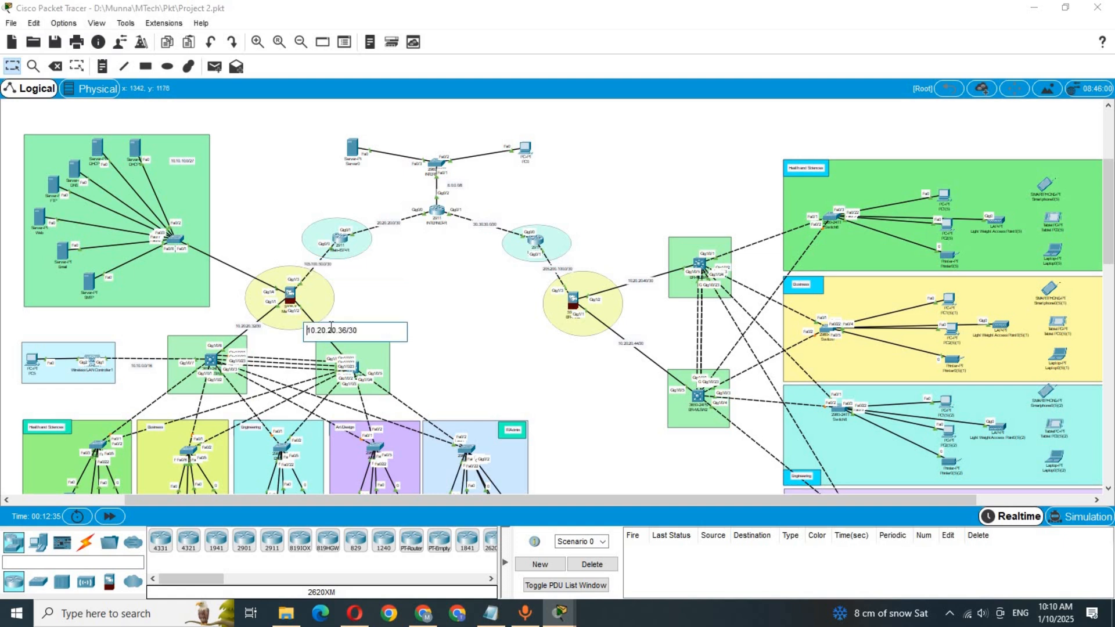
{"action": "left_click_drag", "start_coordinate": [346, 329], "coordinate": [308, 329]}
{"action": "key", "text": "ctrl+c"}
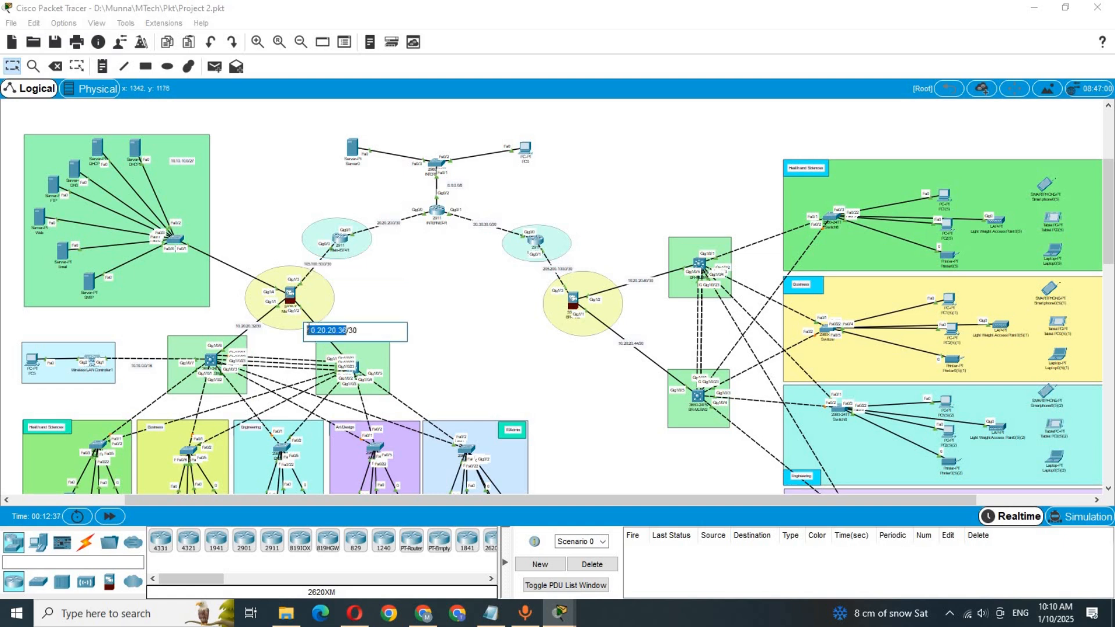
{"action": "left_click", "coordinate": [491, 613]}
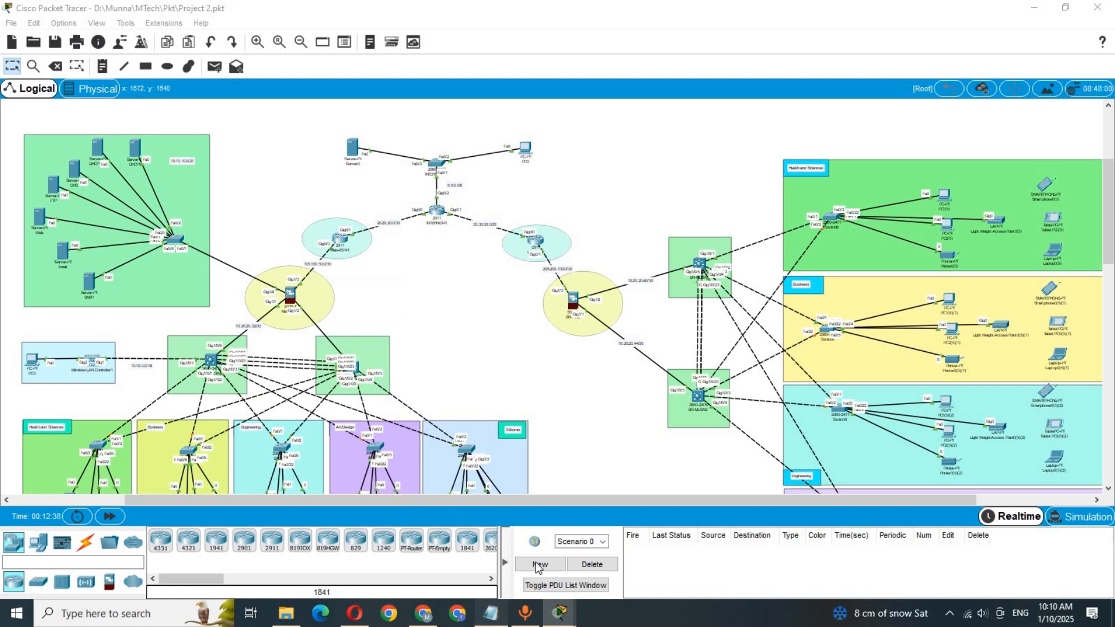
{"action": "left_click_drag", "start_coordinate": [732, 228], "coordinate": [680, 232]}
{"action": "key", "text": "ctrl+v"}
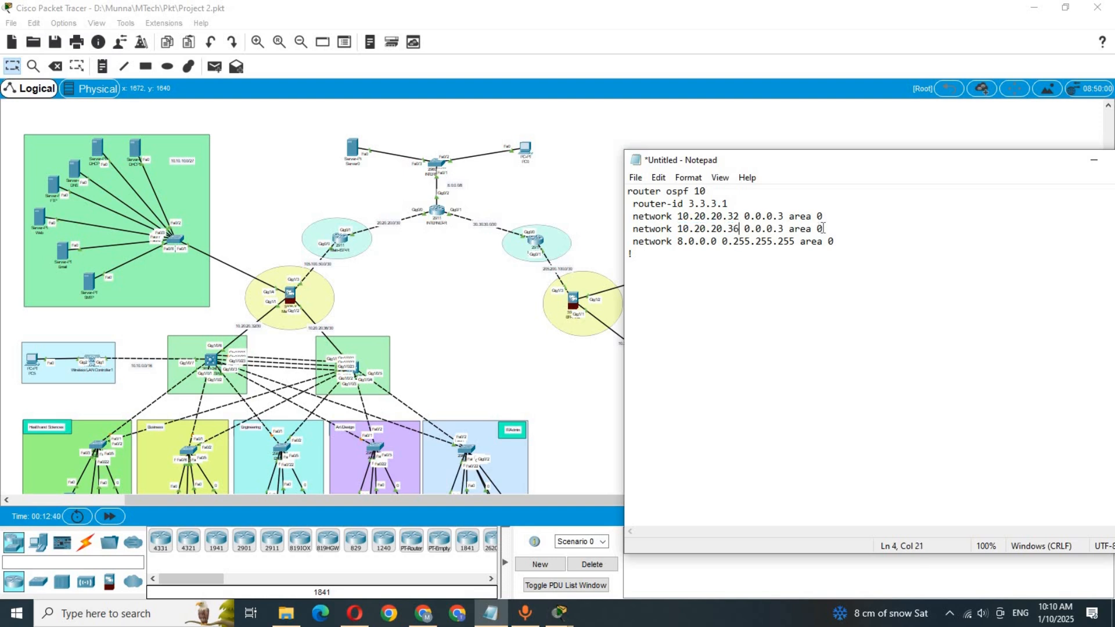
Step: Replace the 8.0.0.0 network line with a copy of the 10.20.20.32 and 10.20.20.36 network lines
{"action": "left_click_drag", "start_coordinate": [832, 232], "coordinate": [626, 218]}
{"action": "key", "text": "ctrl+c"}
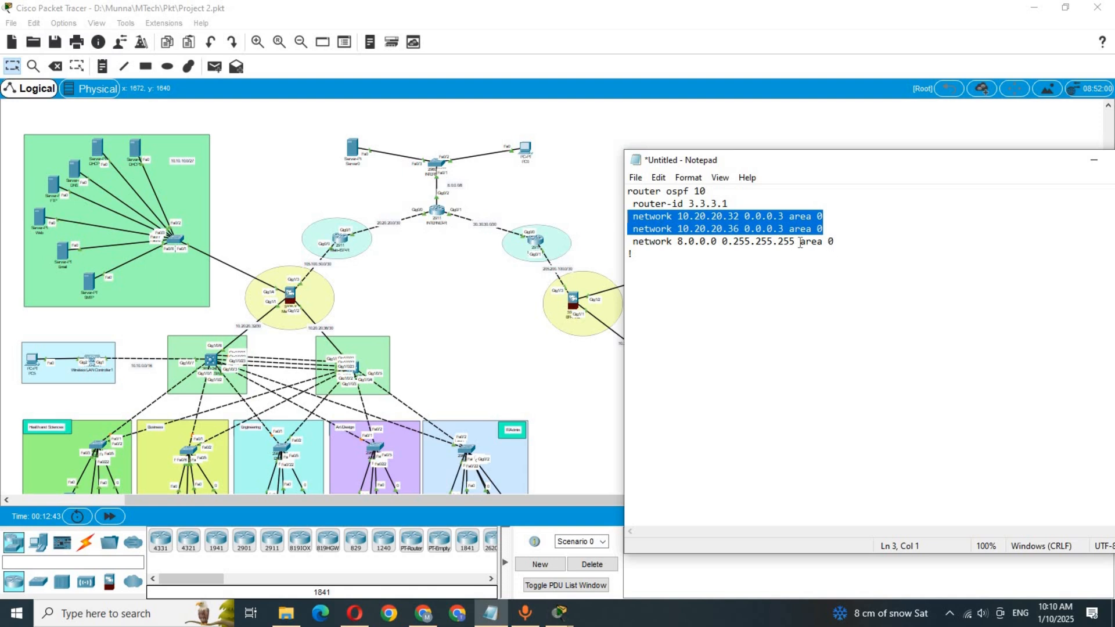
{"action": "left_click_drag", "start_coordinate": [837, 241], "coordinate": [628, 242]}
{"action": "key", "text": "ctrl+v"}
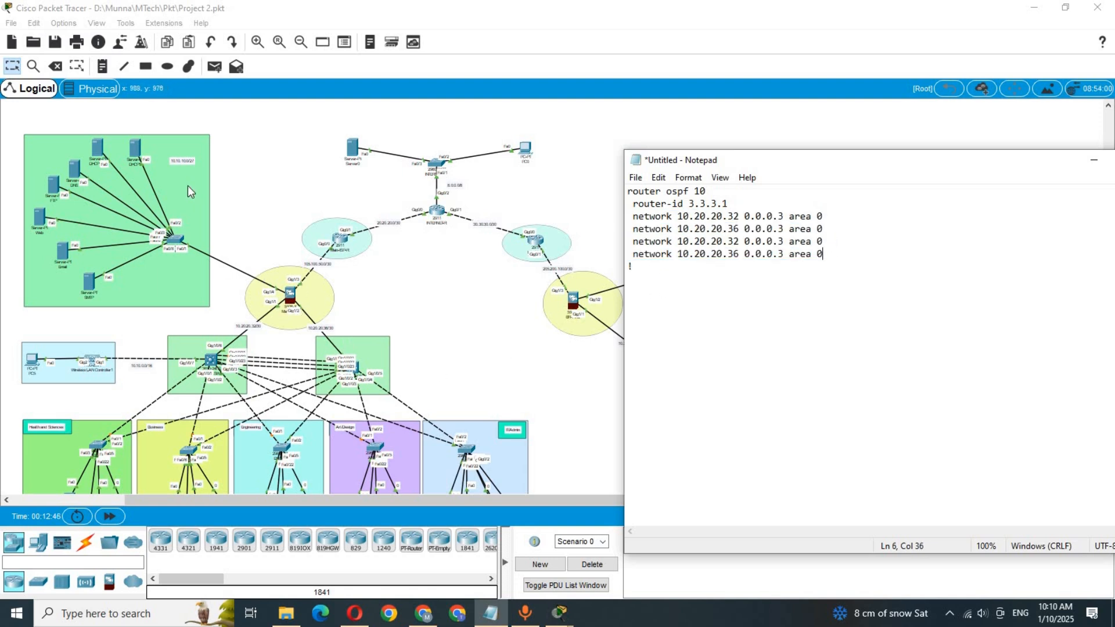
Step: Set the Notepad block's third network to 10.10.10.0, copied from the server area's label, with wildcard mask 0.0.0.31
{"action": "left_click", "coordinate": [178, 159]}
{"action": "left_click_drag", "start_coordinate": [203, 165], "coordinate": [173, 163]}
{"action": "key", "text": "ctrl+c"}
{"action": "left_click", "coordinate": [204, 166]}
{"action": "double_click", "coordinate": [195, 164]}
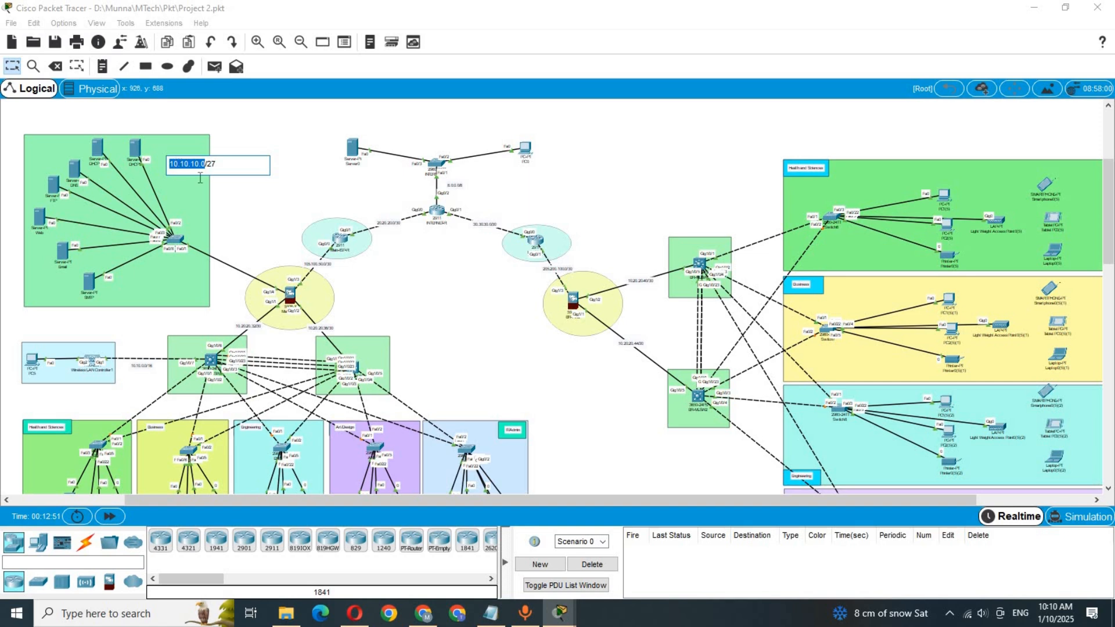
{"action": "left_click", "coordinate": [491, 613]}
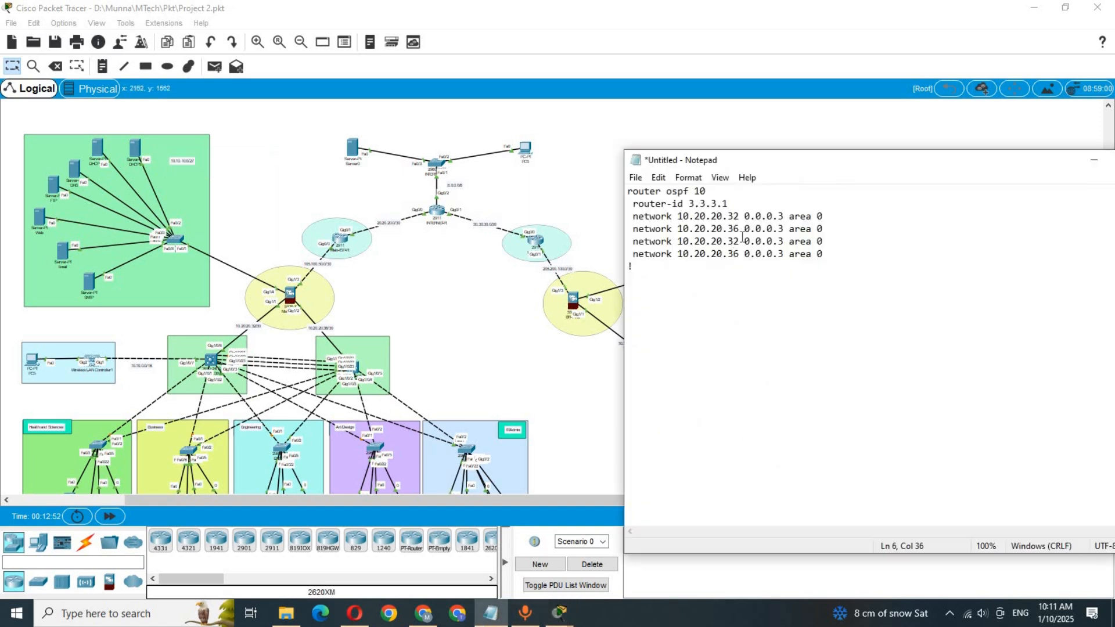
{"action": "left_click_drag", "start_coordinate": [734, 243], "coordinate": [678, 242]}
{"action": "key", "text": "ctrl+v"}
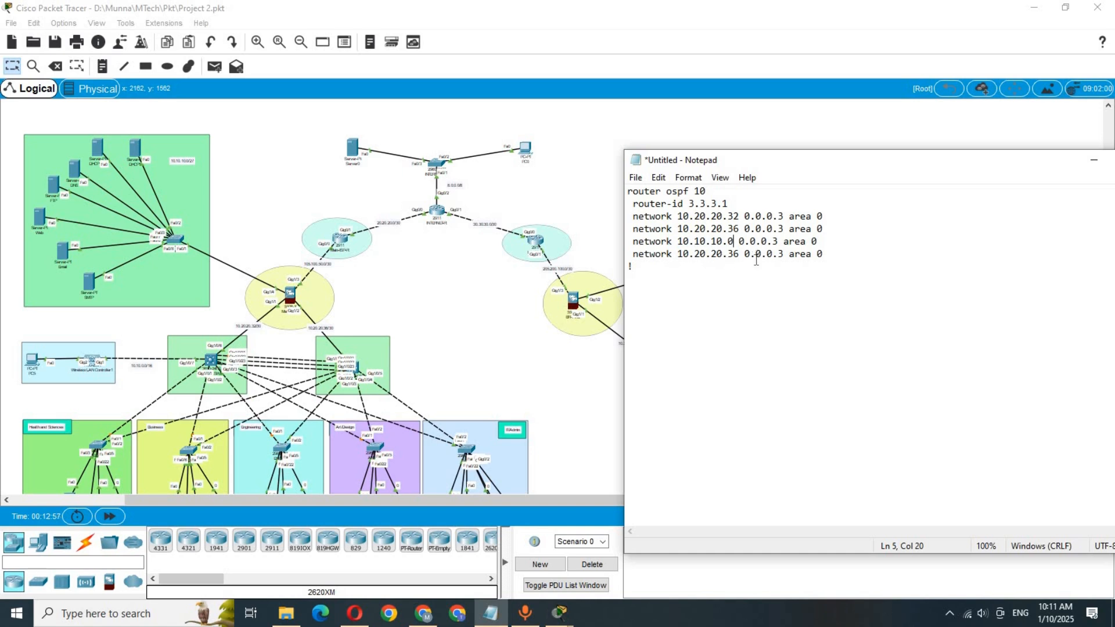
{"action": "left_click_drag", "start_coordinate": [779, 242], "coordinate": [772, 243]}
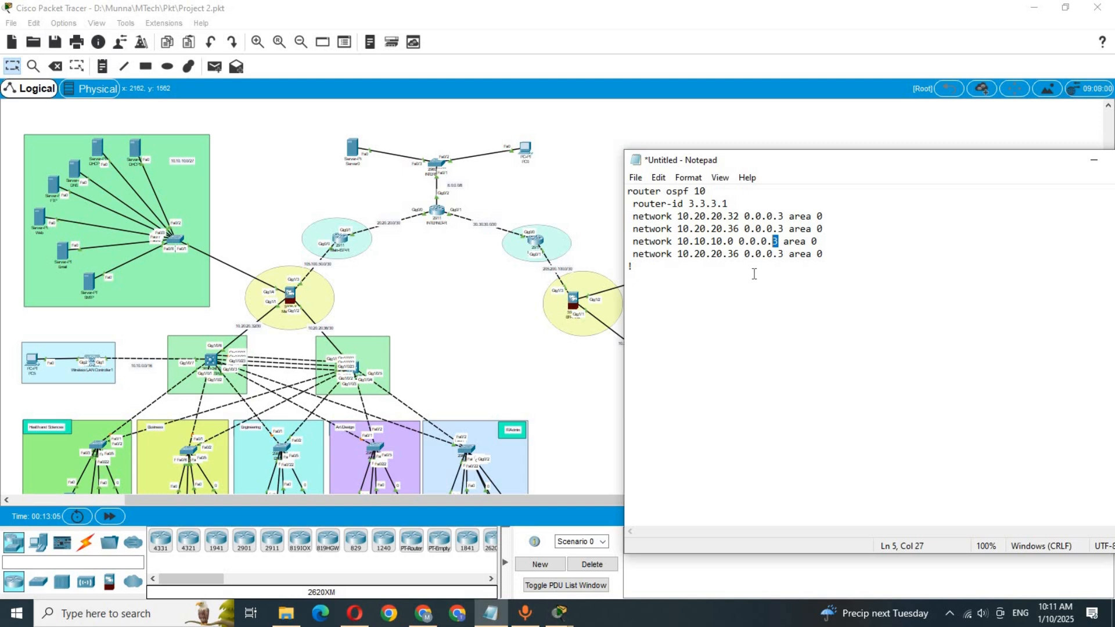
{"action": "type", "text": "31"}
Step: Set the block's fourth network to 105.100.50.0, copied from the main firewall's link label to its ISP router
{"action": "left_click", "coordinate": [326, 266]}
{"action": "left_click_drag", "start_coordinate": [347, 266], "coordinate": [306, 267]}
{"action": "key", "text": "ctrl+c"}
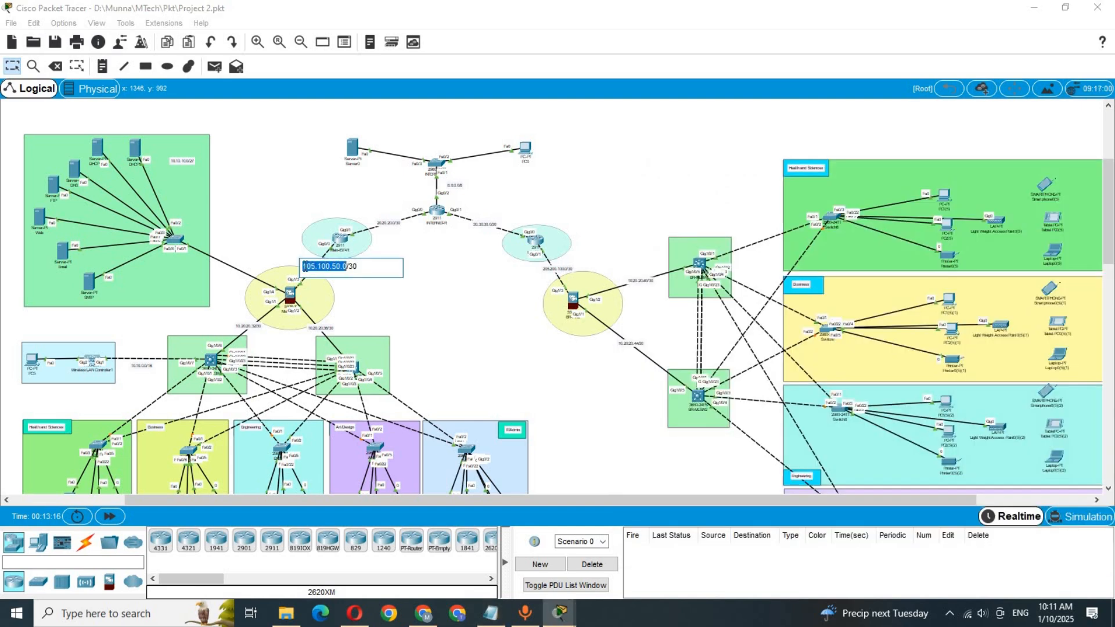
{"action": "left_click", "coordinate": [490, 613]}
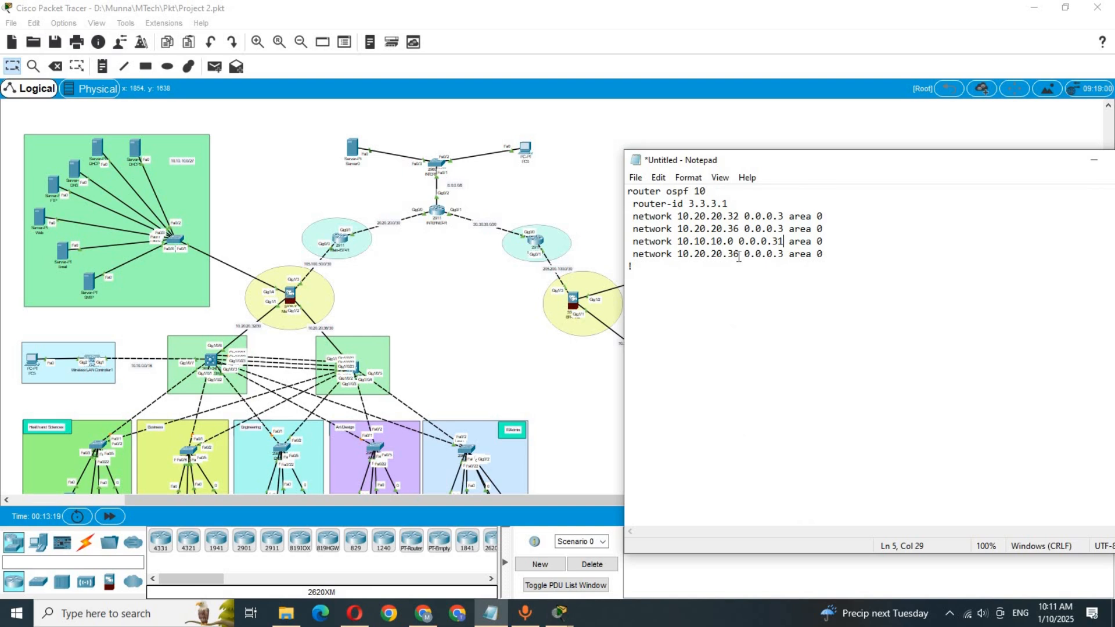
{"action": "left_click_drag", "start_coordinate": [738, 256], "coordinate": [679, 250]}
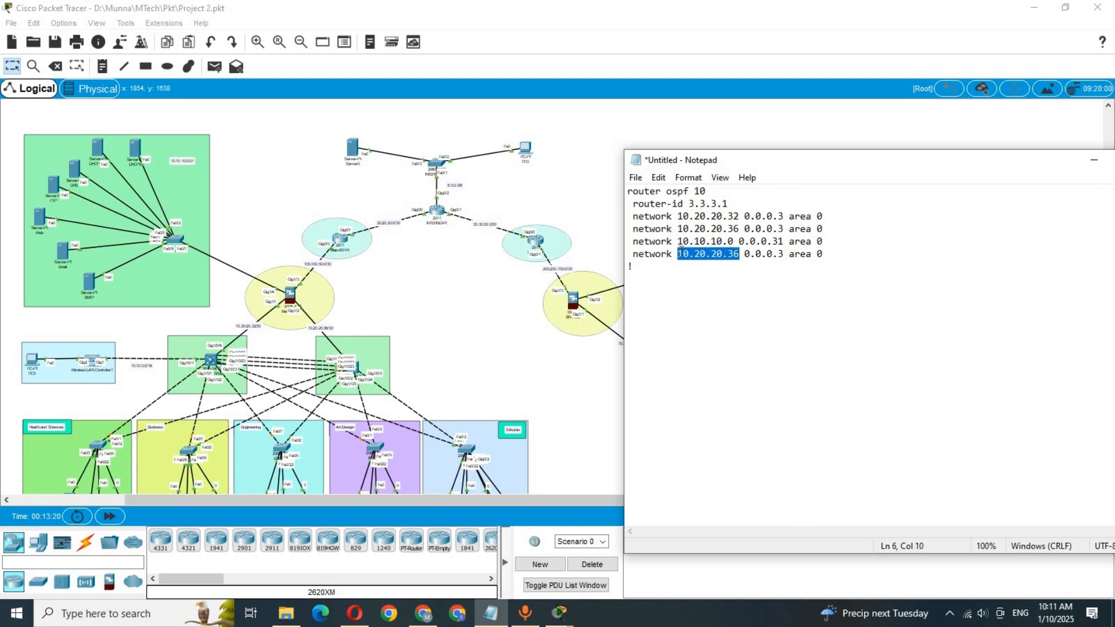
{"action": "key", "text": "ctrl+v"}
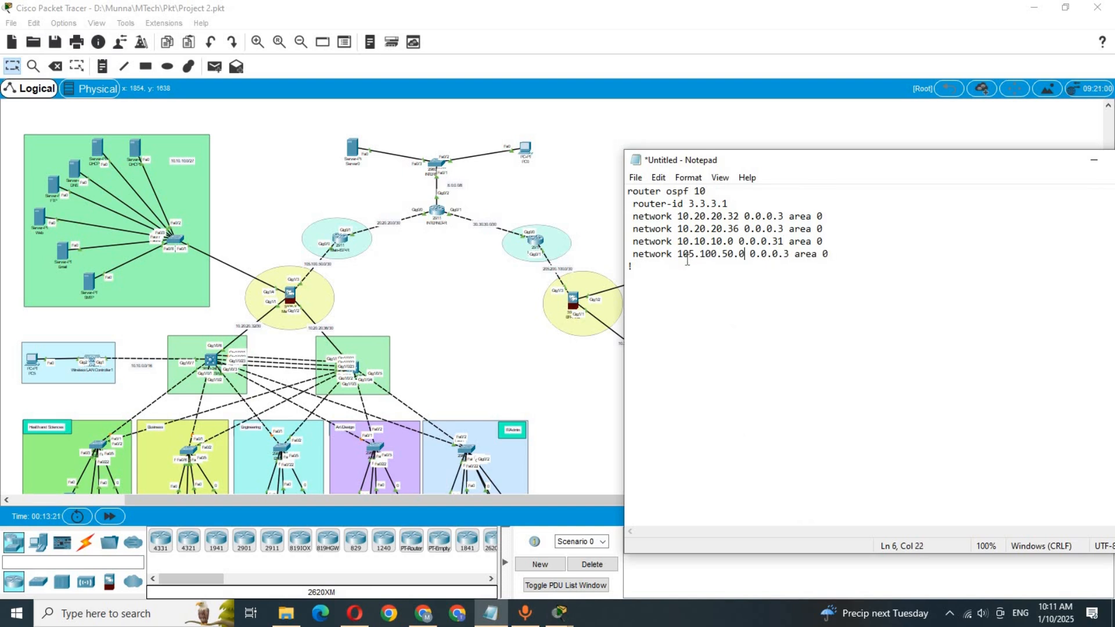
Step: Try to apply the OSPF block with its wildcard masks in Main-FWL's global configuration mode
{"action": "left_click_drag", "start_coordinate": [857, 255], "coordinate": [619, 196]}
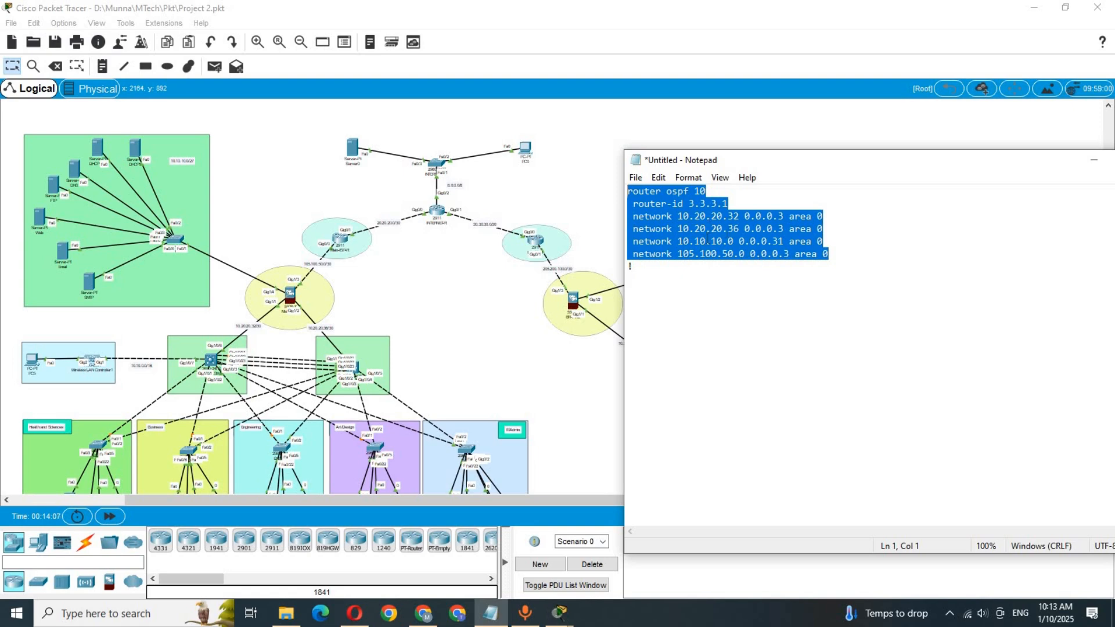
{"action": "left_click", "coordinate": [290, 295]}
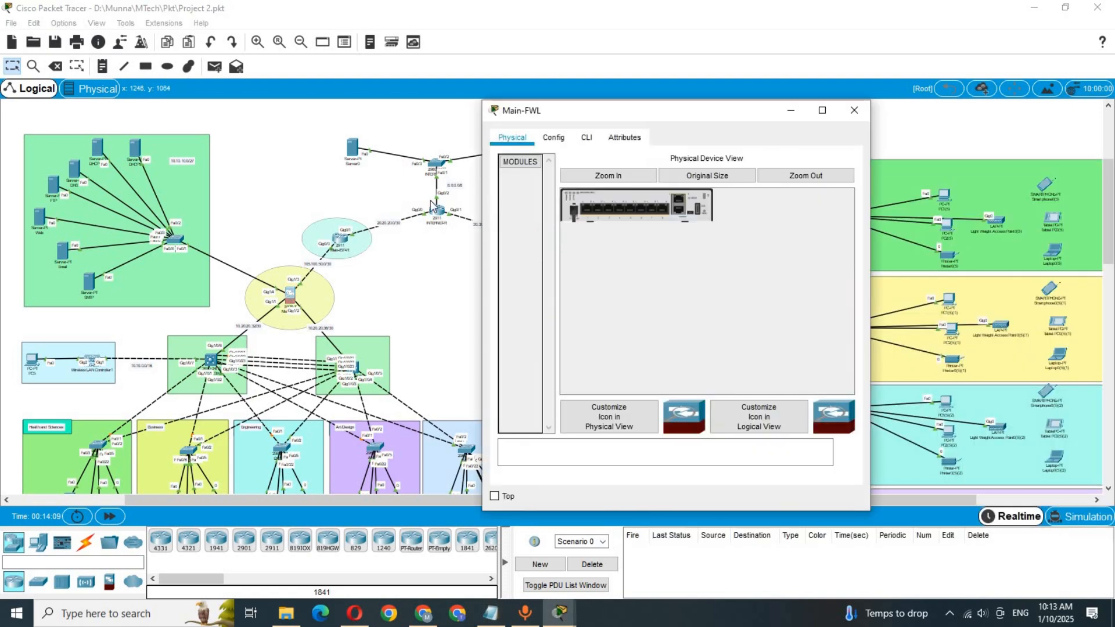
{"action": "left_click", "coordinate": [564, 141]}
{"action": "left_click", "coordinate": [543, 281]}
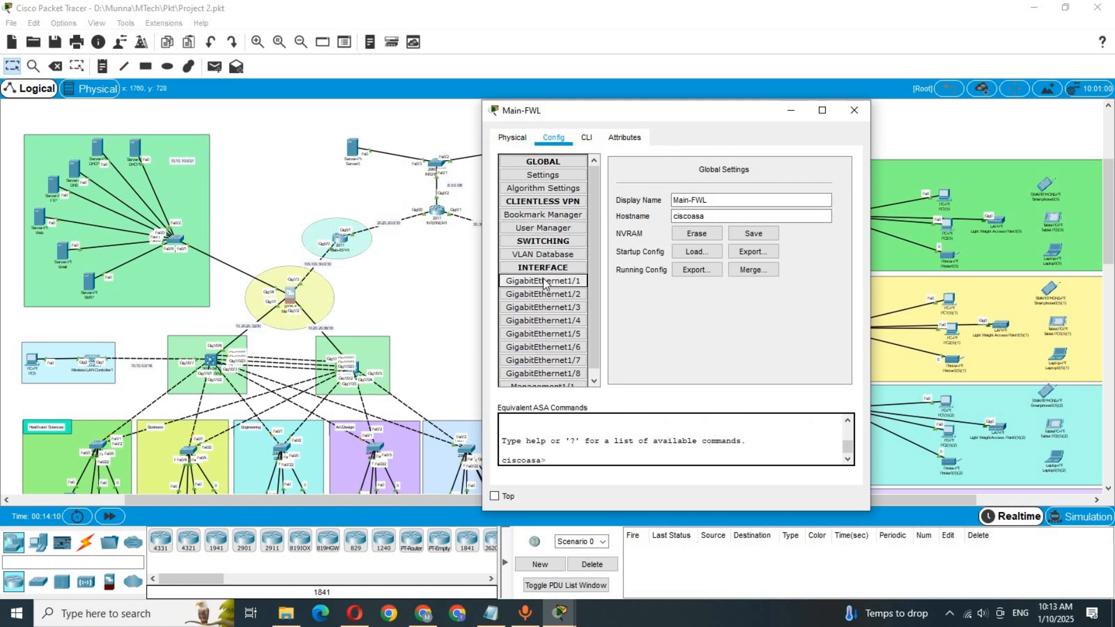
{"action": "left_click", "coordinate": [585, 139]}
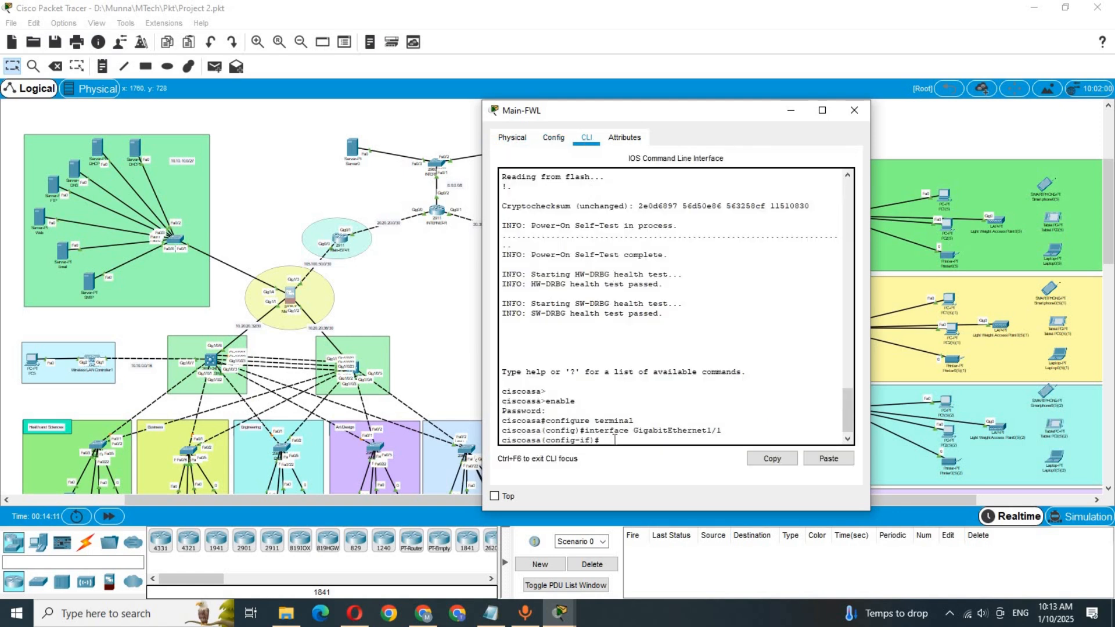
{"action": "type", "text": "exit"}
{"action": "key", "text": "Return"}
{"action": "key", "text": "Return"}
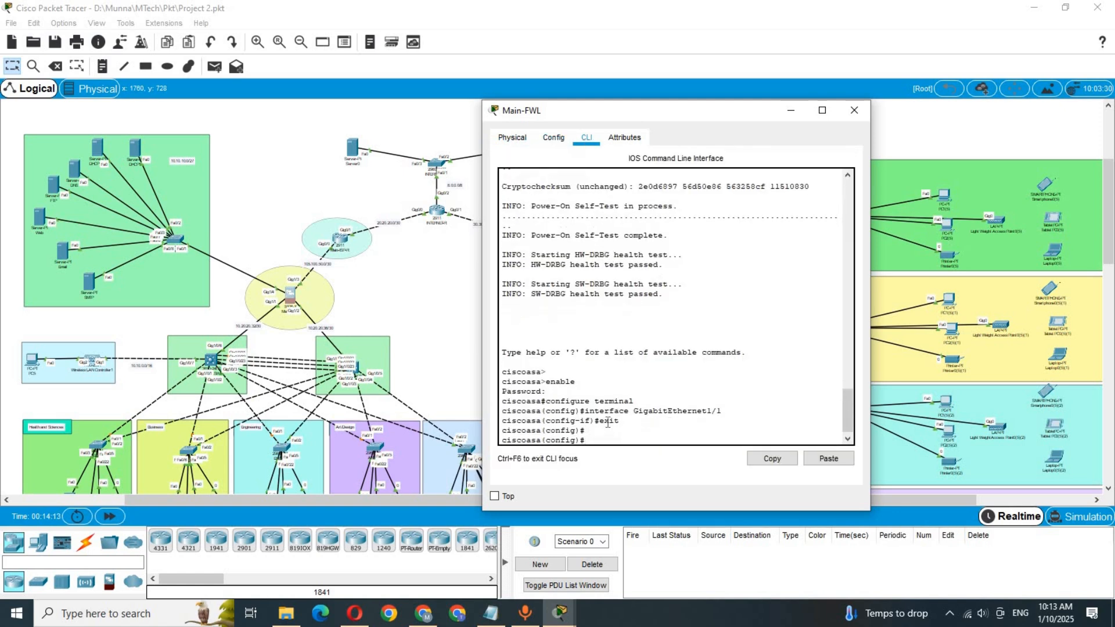
{"action": "left_click", "coordinate": [845, 461]}
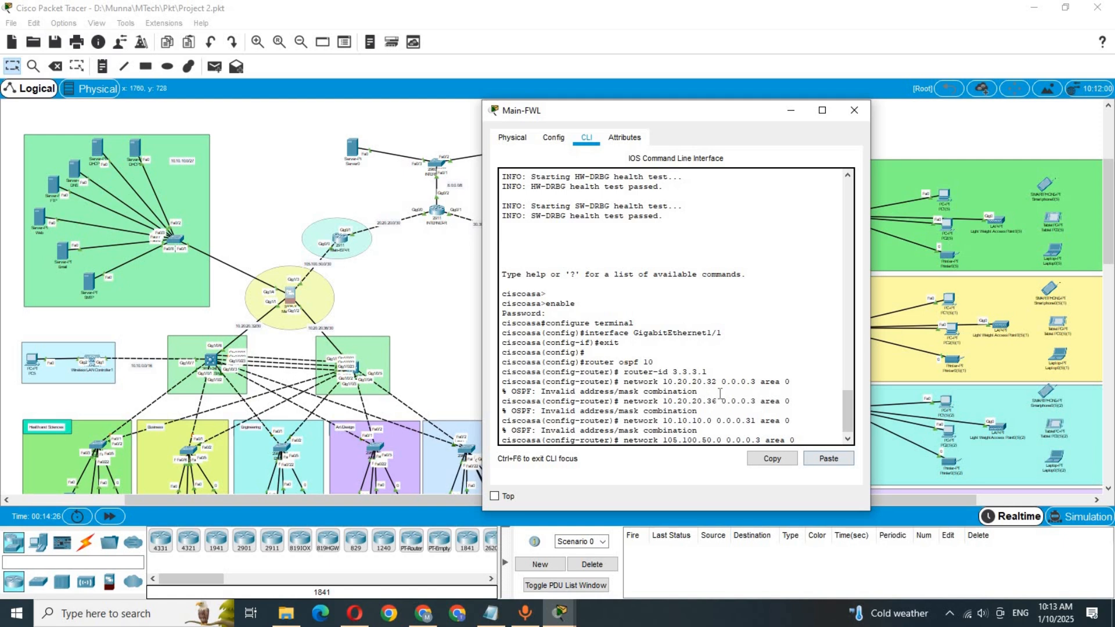
Step: Replace the wildcard mask on the Notepad block's 10.20.20.32 network line with subnet mask 255.255.255.252
{"action": "left_click", "coordinate": [494, 615]}
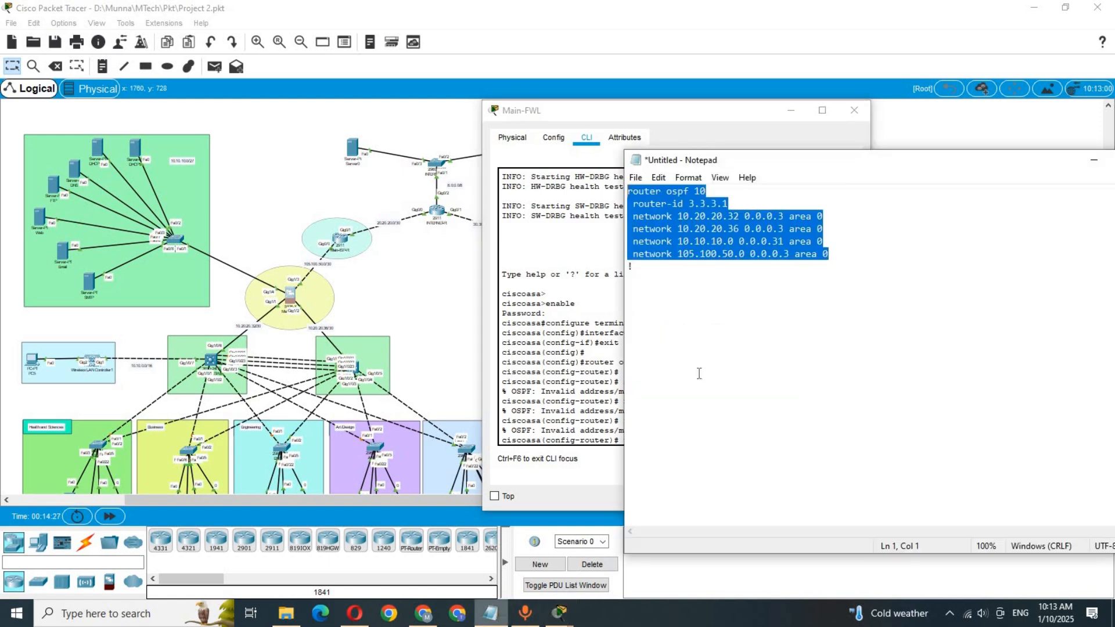
{"action": "left_click", "coordinate": [745, 217]}
{"action": "left_click_drag", "start_coordinate": [774, 220], "coordinate": [784, 217]}
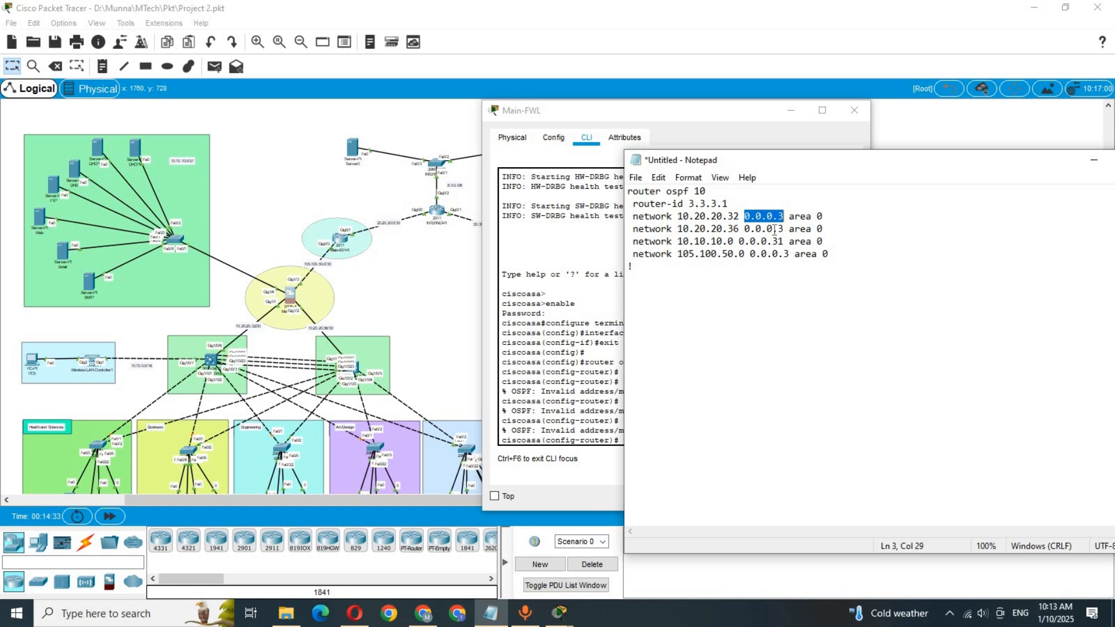
{"action": "type", "text": "2"}
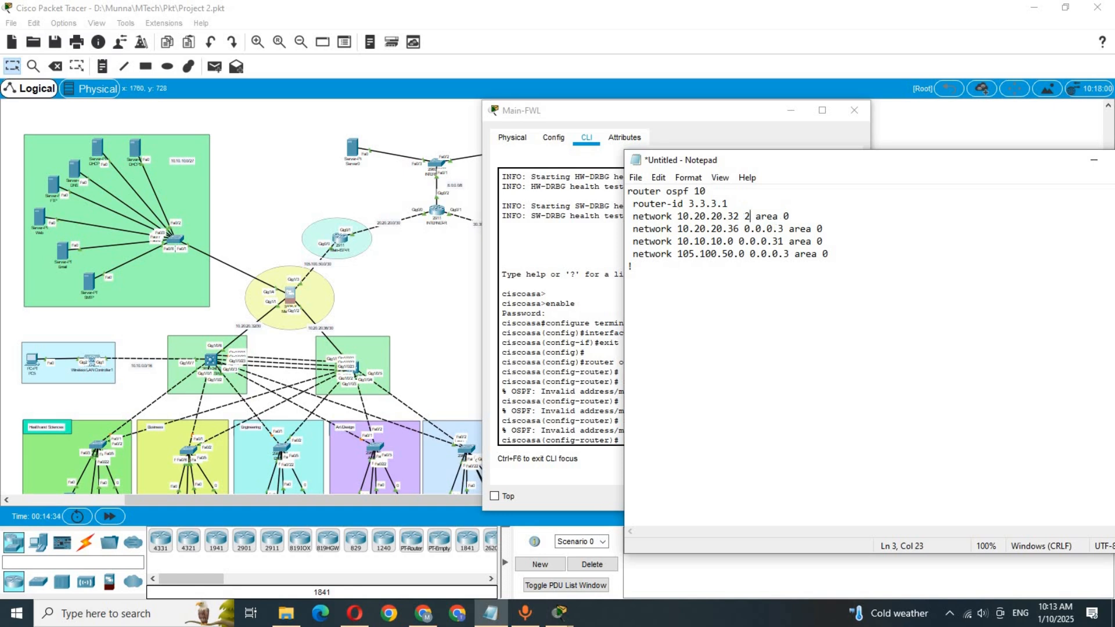
{"action": "type", "text": "55"}
{"action": "type", "text": ".255."}
{"action": "type", "text": "255"}
{"action": "type", "text": "."}
{"action": "type", "text": "252"}
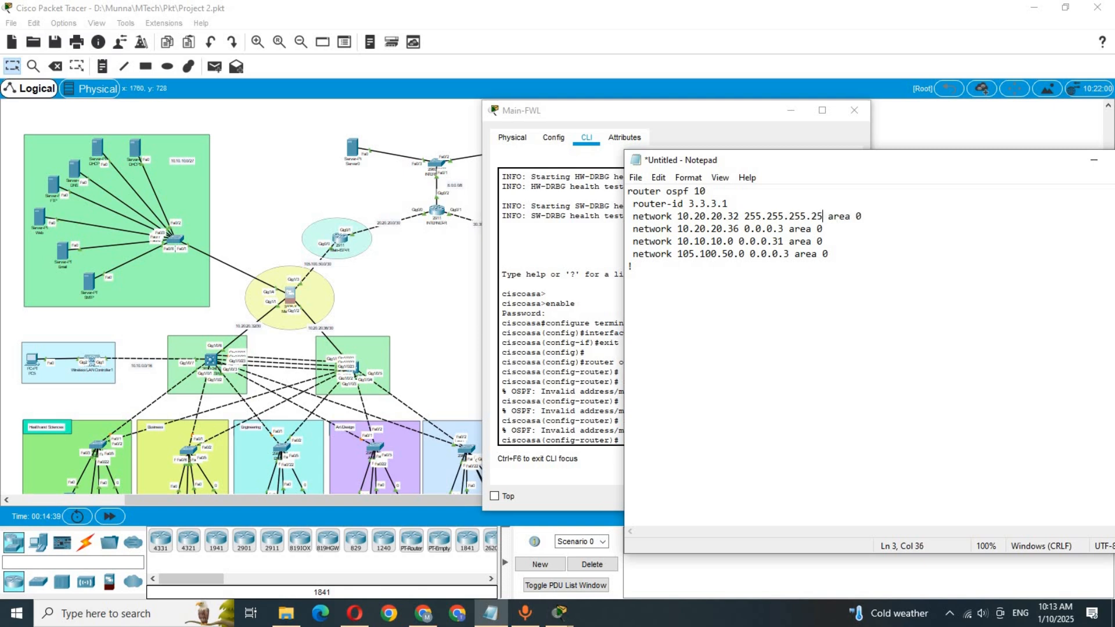
Step: Replace the wildcard masks on the block's other three network lines with a copy of 255.255.255.252
{"action": "left_click_drag", "start_coordinate": [829, 216], "coordinate": [741, 253]}
{"action": "type", "text": "255.255.255.252"}
{"action": "type", "text": "255.255.255.252"}
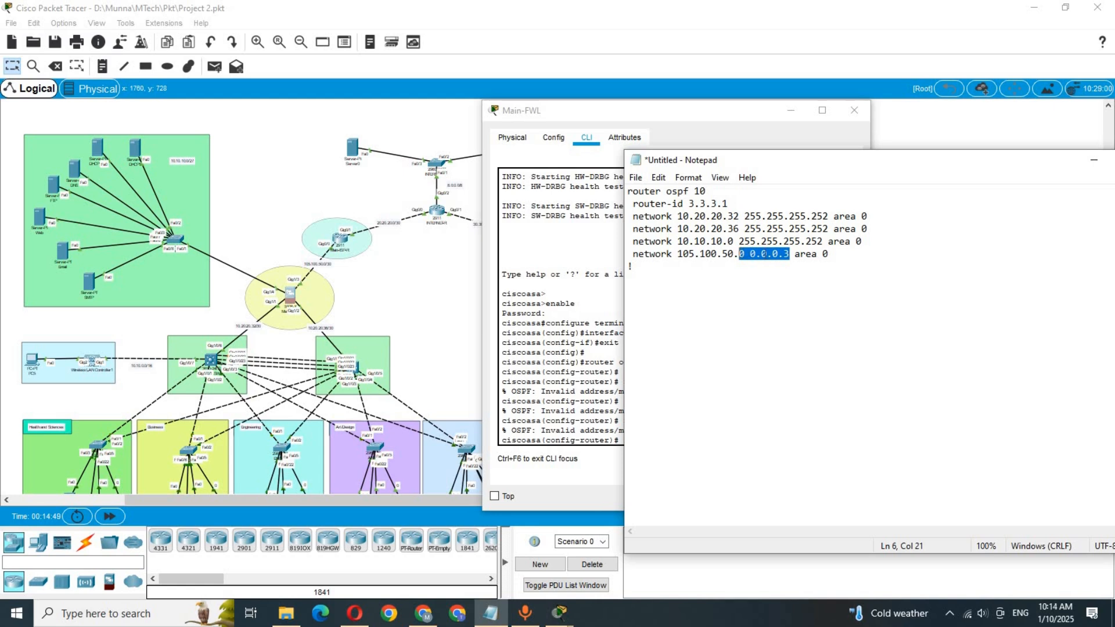
{"action": "type", "text": "255.255.255.252"}
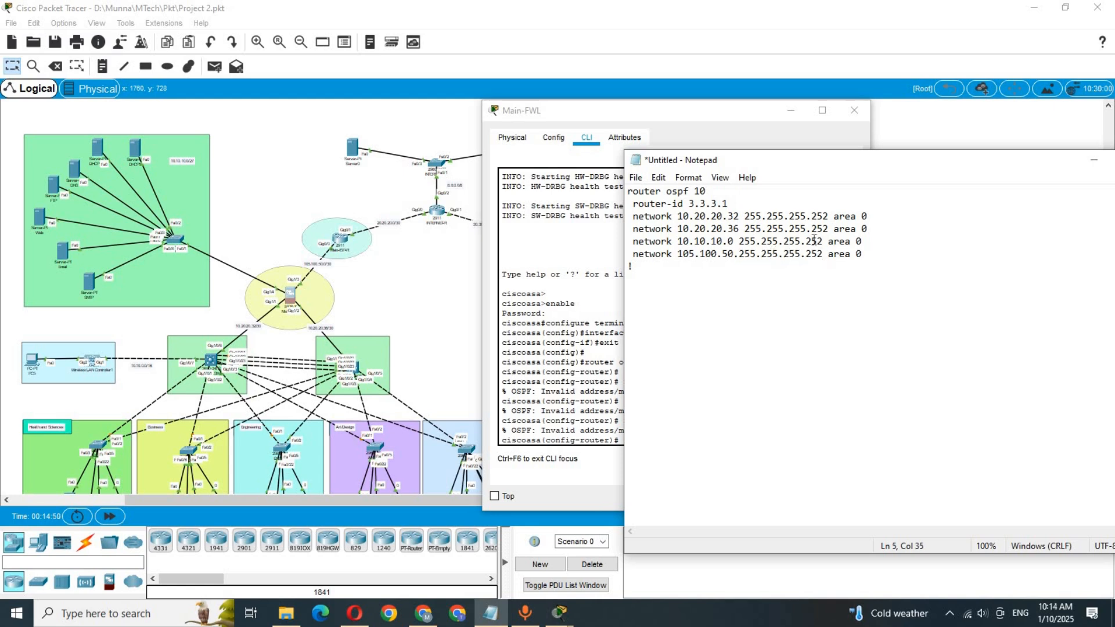
Step: Change the subnet mask on the 10.10.10.0 network line to 255.255.255.224
{"action": "left_click_drag", "start_coordinate": [823, 241], "coordinate": [813, 241]}
{"action": "type", "text": "22"}
{"action": "key", "text": "BackSpace"}
{"action": "type", "text": "4"}
Step: Copy the OSPF block with subnet masks and apply it on Main-FWL from global configuration mode
{"action": "left_click_drag", "start_coordinate": [863, 254], "coordinate": [613, 194]}
{"action": "key", "text": "ctrl+c"}
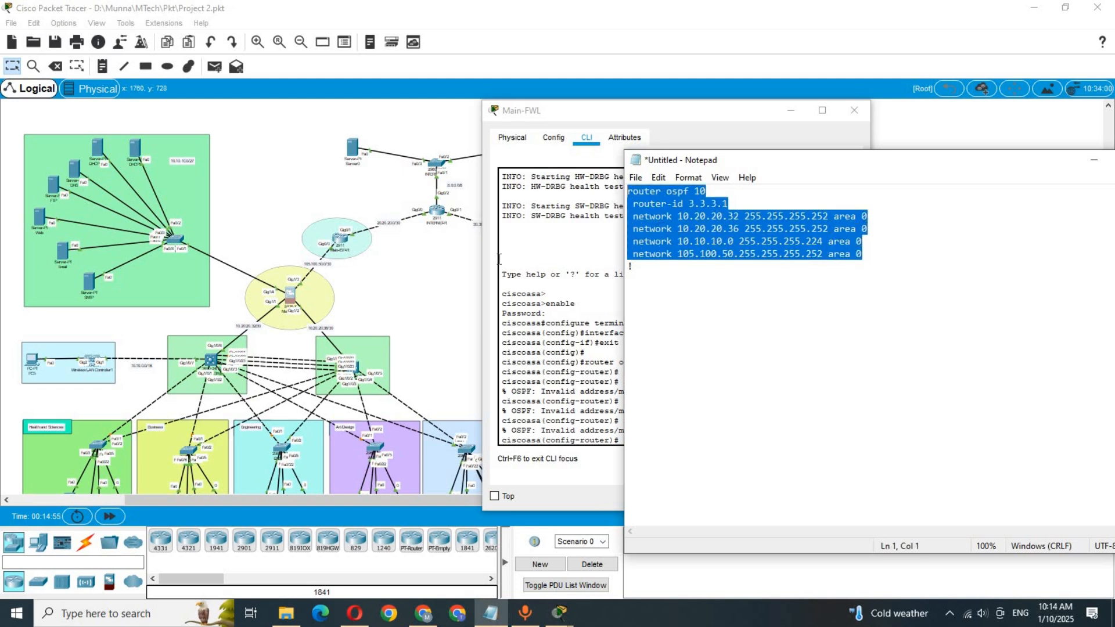
{"action": "left_click", "coordinate": [785, 409]}
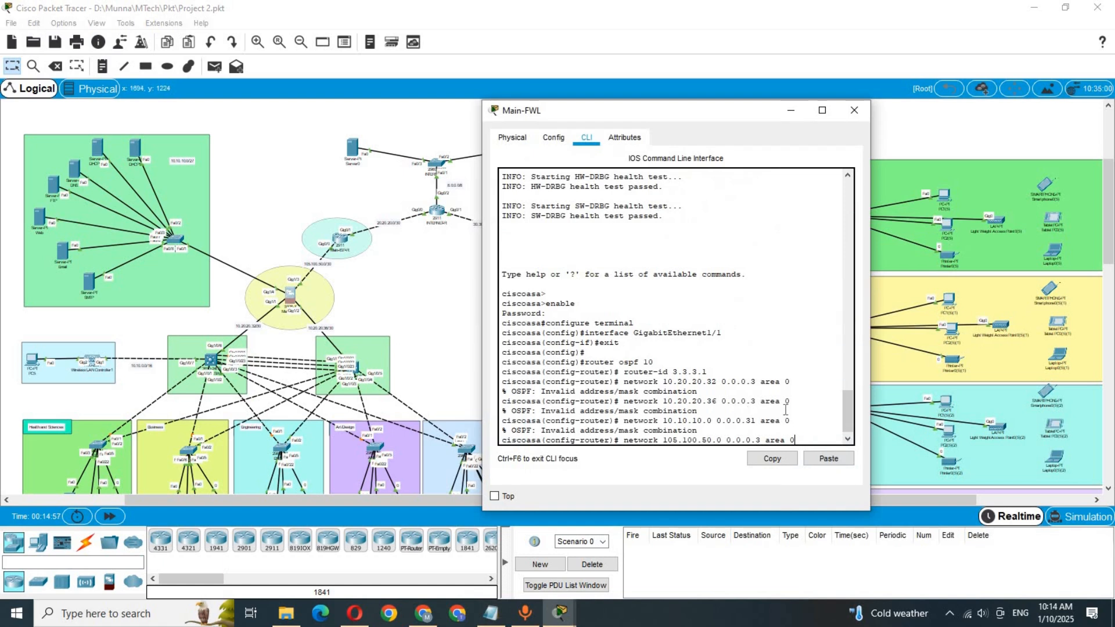
{"action": "key", "text": "Return"}
{"action": "key", "text": "Return"}
{"action": "key", "text": "Return"}
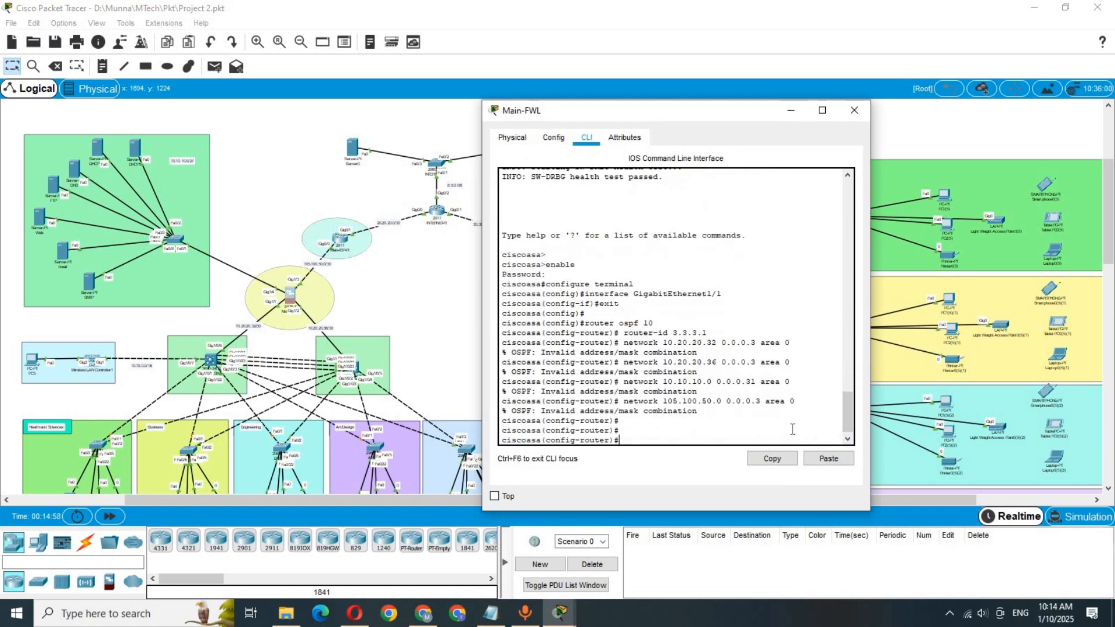
{"action": "type", "text": "exit"}
{"action": "key", "text": "Return"}
{"action": "key", "text": "Return"}
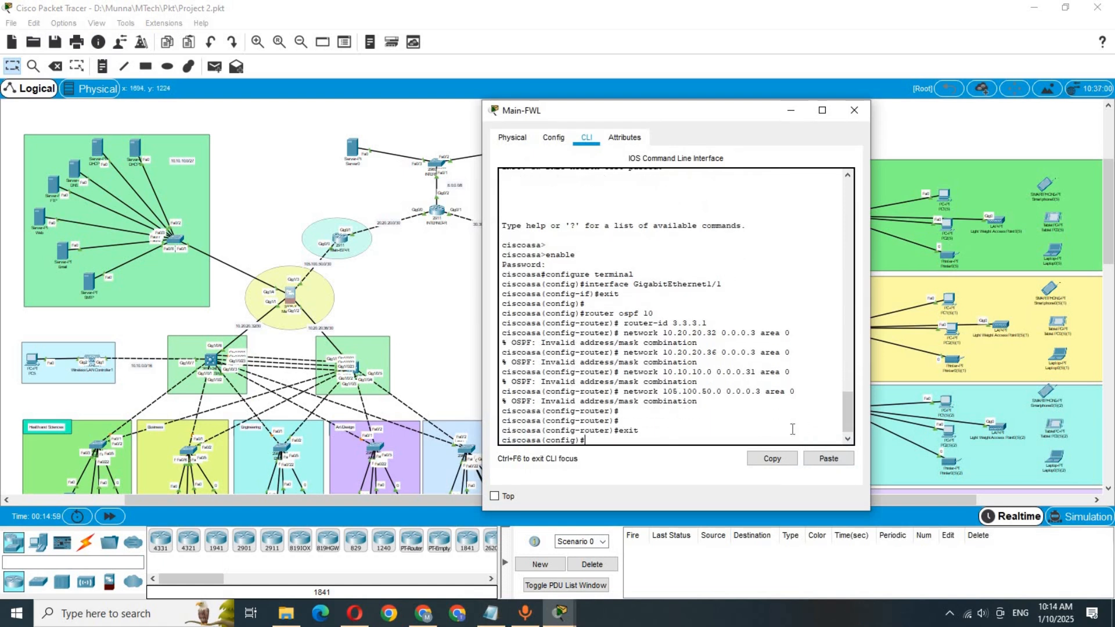
{"action": "left_click", "coordinate": [829, 458]}
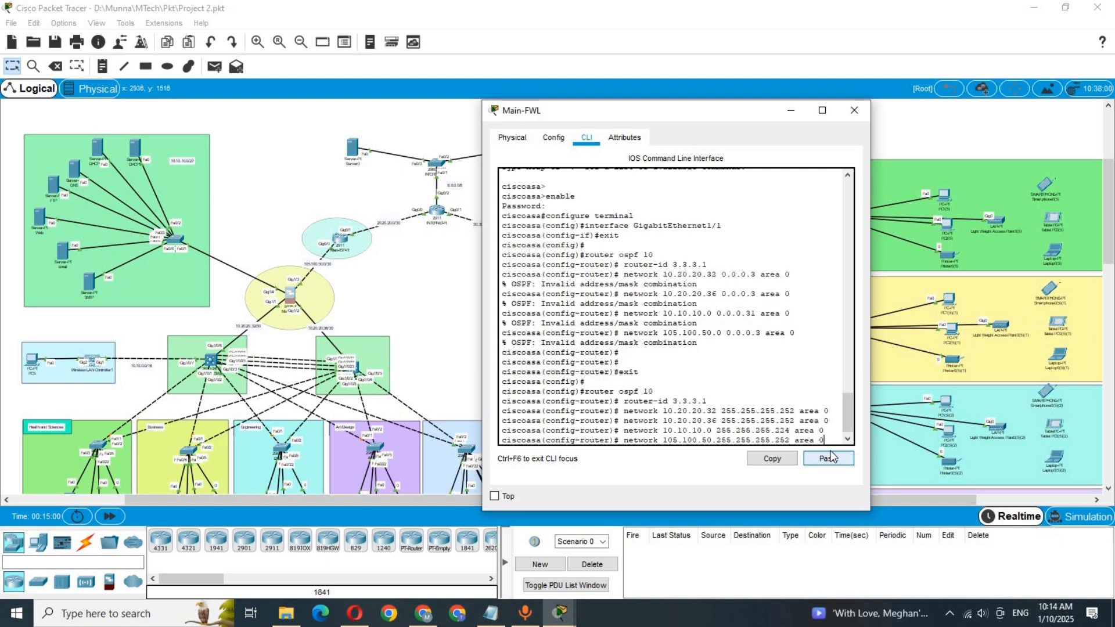
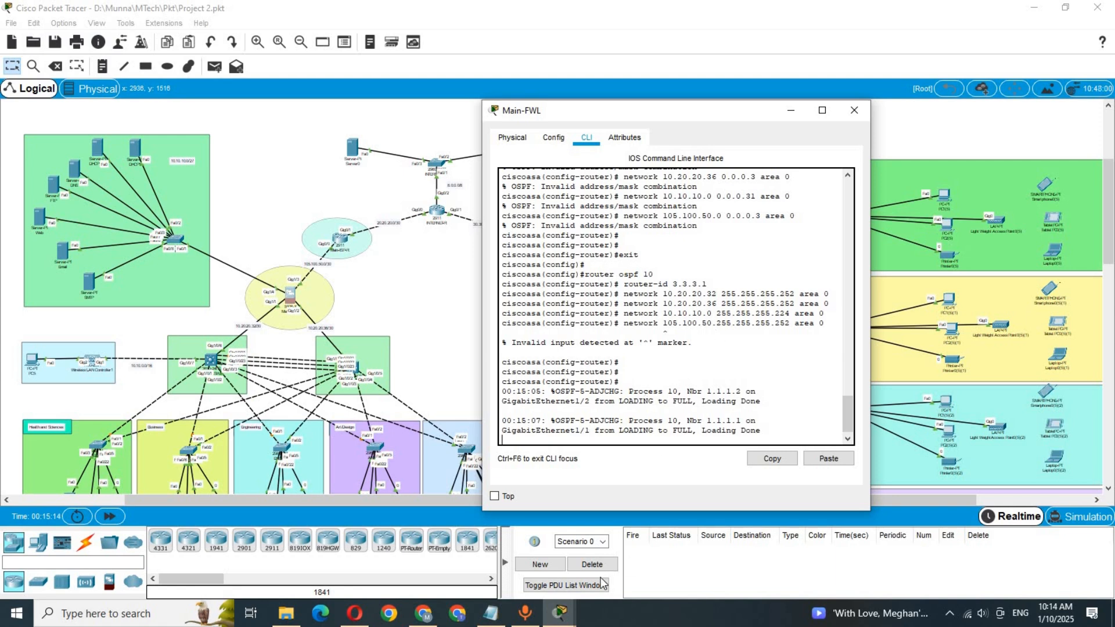
Step: Correct the Notepad block's last network line to 105.100.50.0 255.255.255.252, copying the address from the firewall-to-ISP link label
{"action": "left_click", "coordinate": [491, 612]}
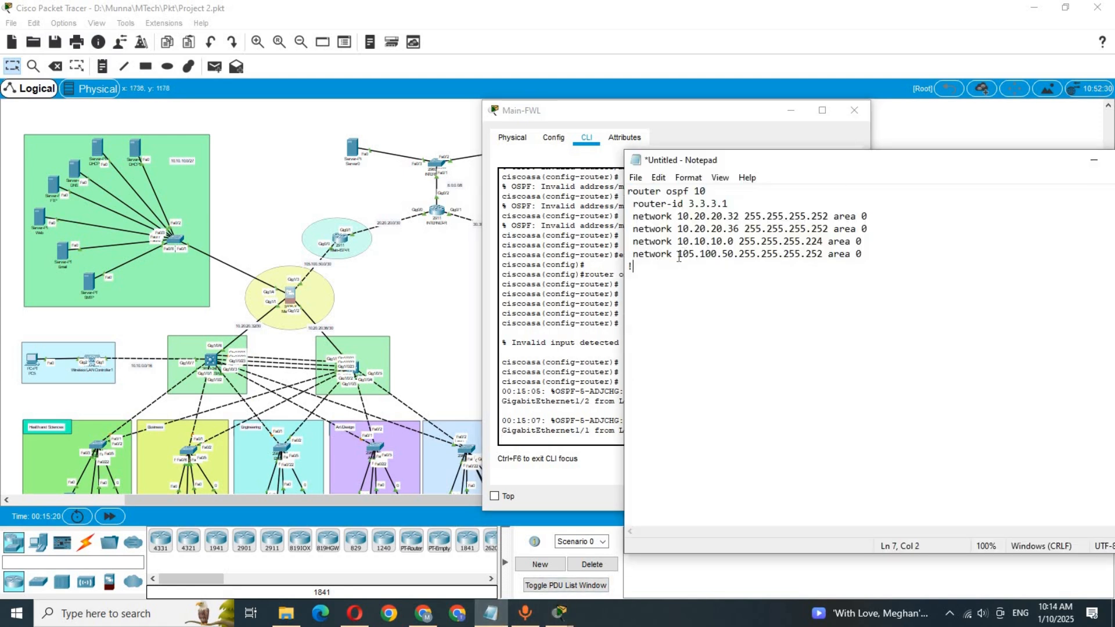
{"action": "left_click", "coordinate": [319, 272]}
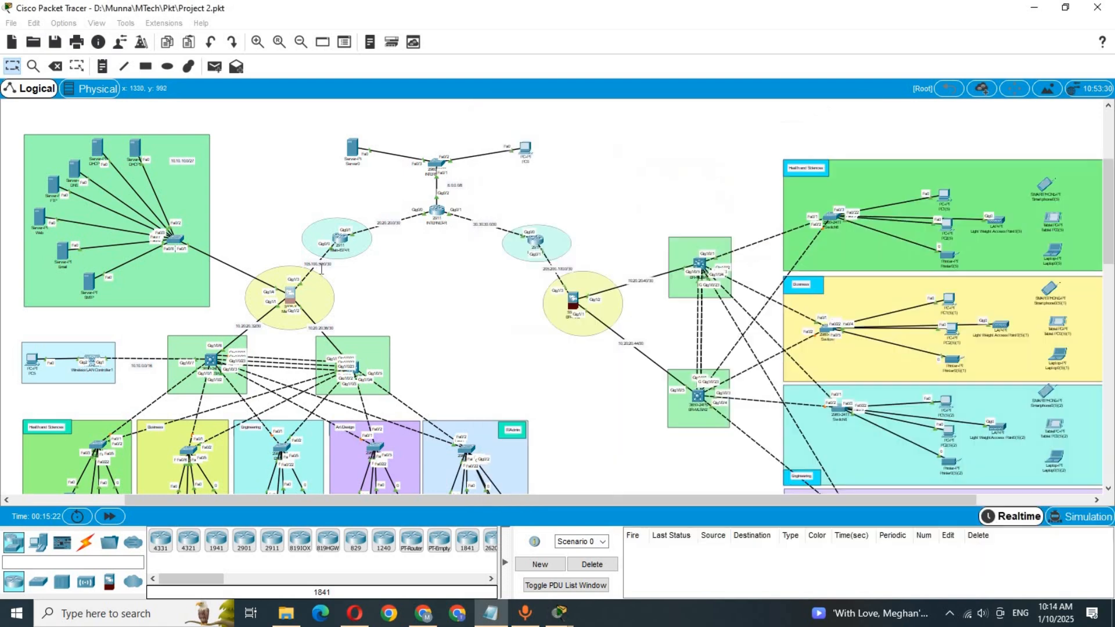
{"action": "double_click", "coordinate": [326, 267]}
{"action": "left_click_drag", "start_coordinate": [347, 267], "coordinate": [310, 271]}
{"action": "key", "text": "ctrl+c"}
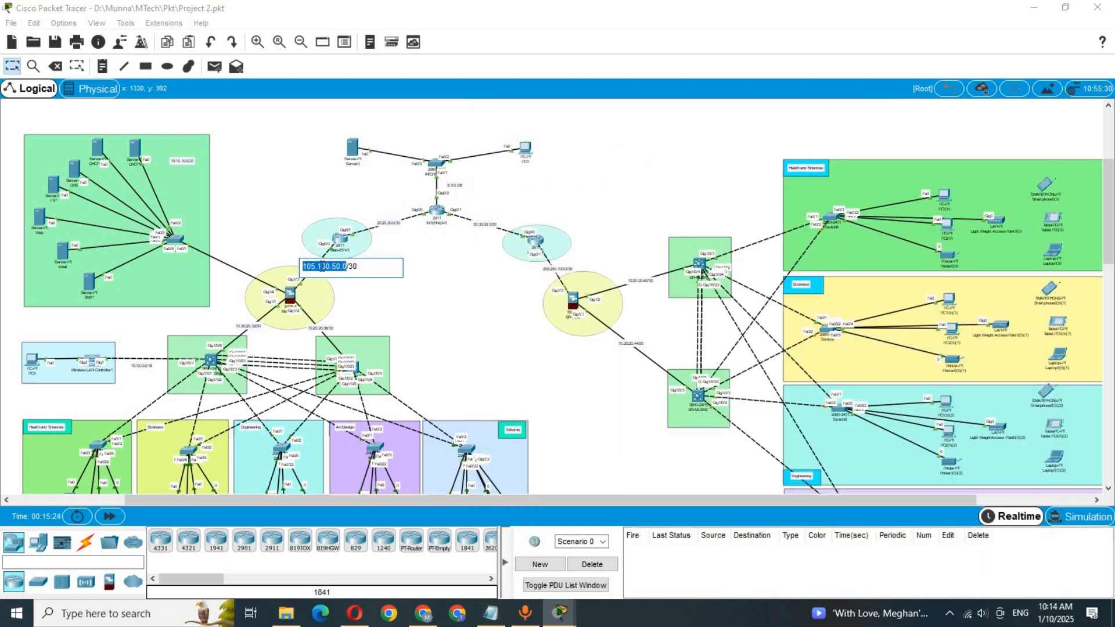
{"action": "left_click", "coordinate": [452, 331]}
{"action": "left_click", "coordinate": [490, 613]}
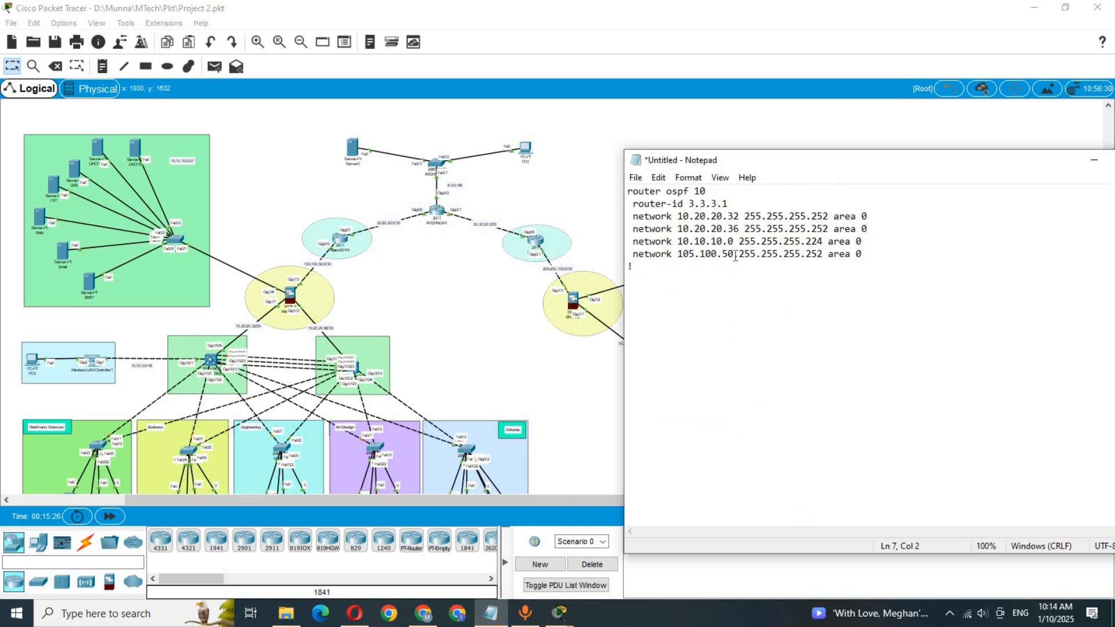
{"action": "left_click_drag", "start_coordinate": [739, 256], "coordinate": [678, 256]}
{"action": "key", "text": "ctrl+v"}
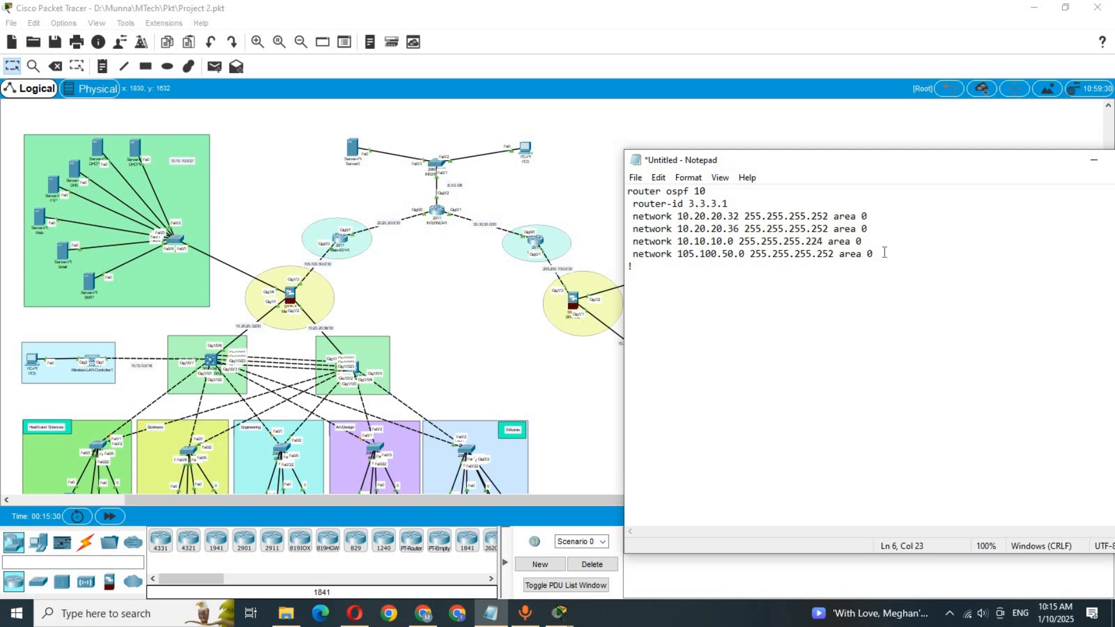
Step: Copy the corrected OSPF 10 block from Notepad and apply it on Main-FWL from global configuration mode
{"action": "left_click_drag", "start_coordinate": [878, 256], "coordinate": [629, 192]}
{"action": "key", "text": "ctrl+c"}
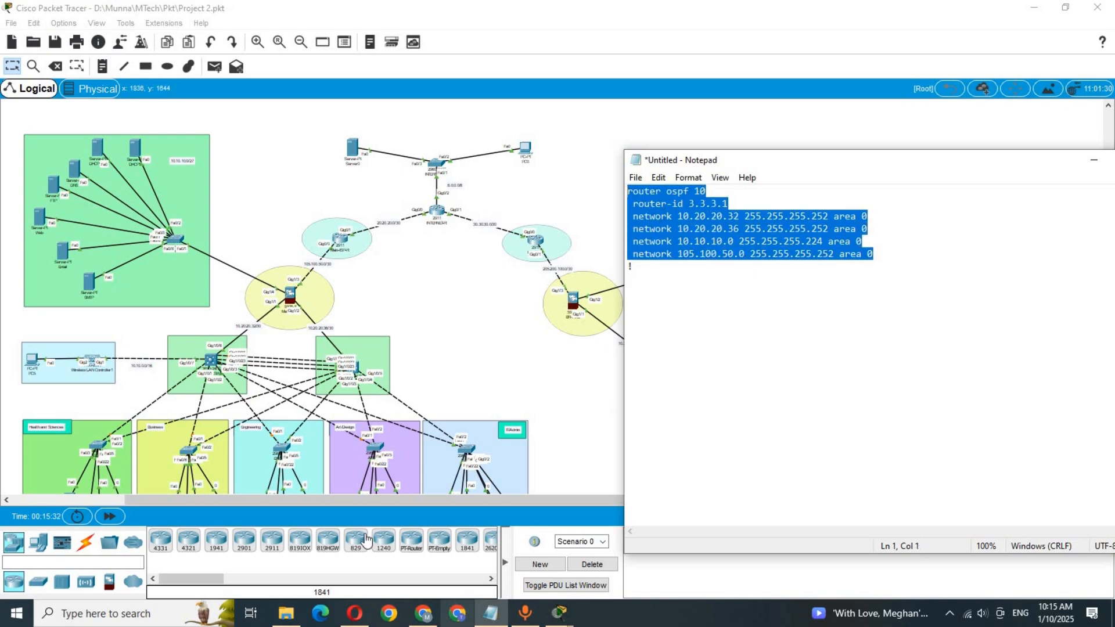
{"action": "left_click", "coordinate": [291, 296]}
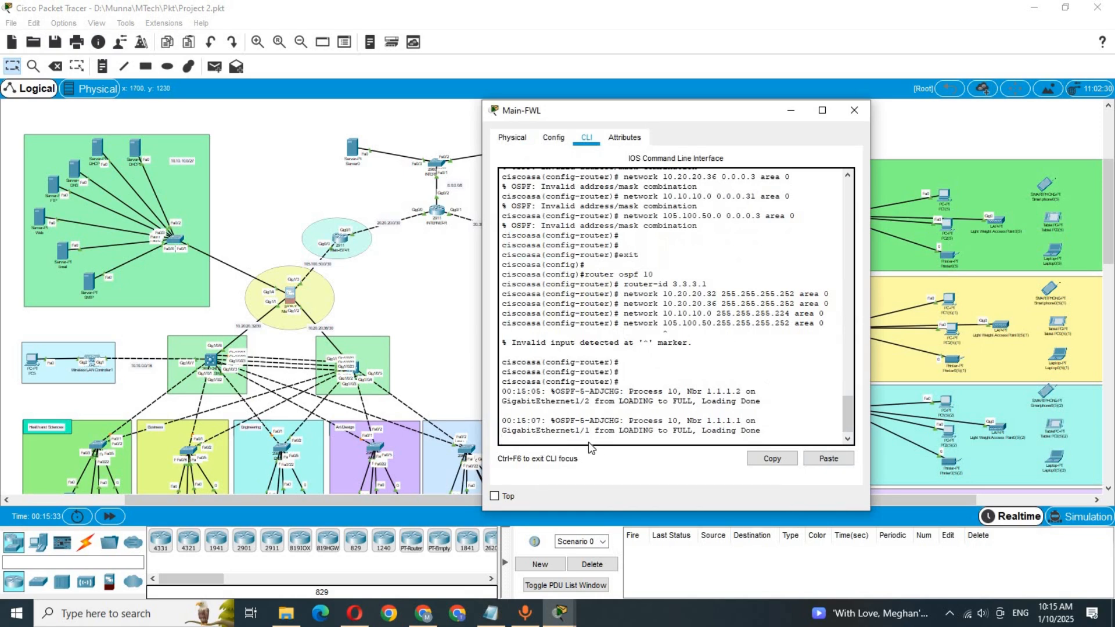
{"action": "key", "text": "Return"}
{"action": "key", "text": "Return"}
{"action": "type", "text": "er)#e"}
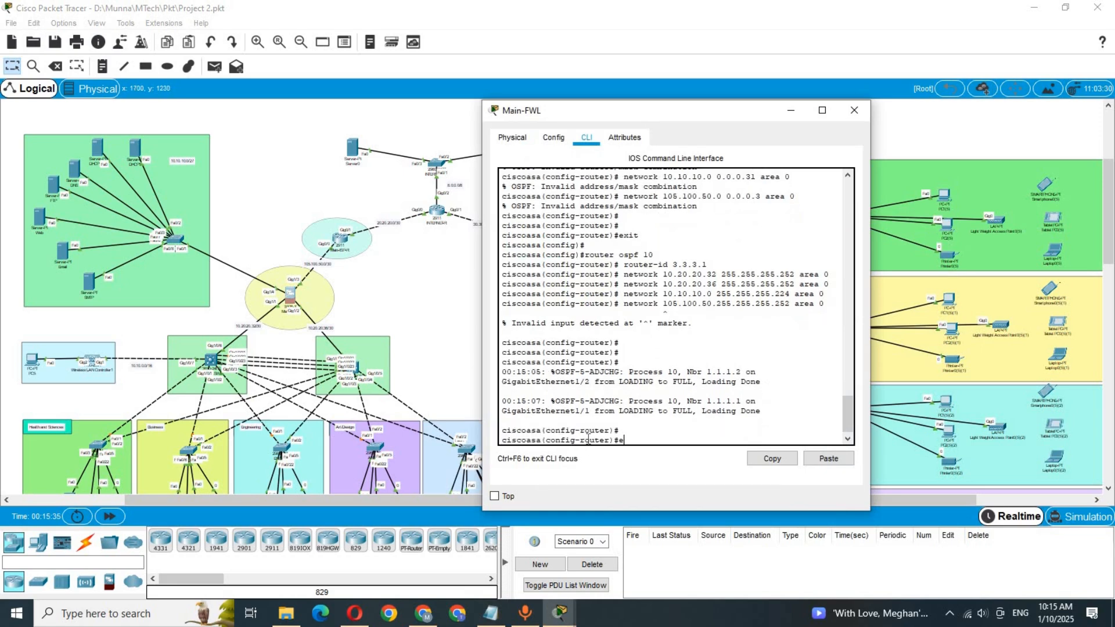
{"action": "type", "text": "xit"}
{"action": "key", "text": "Return"}
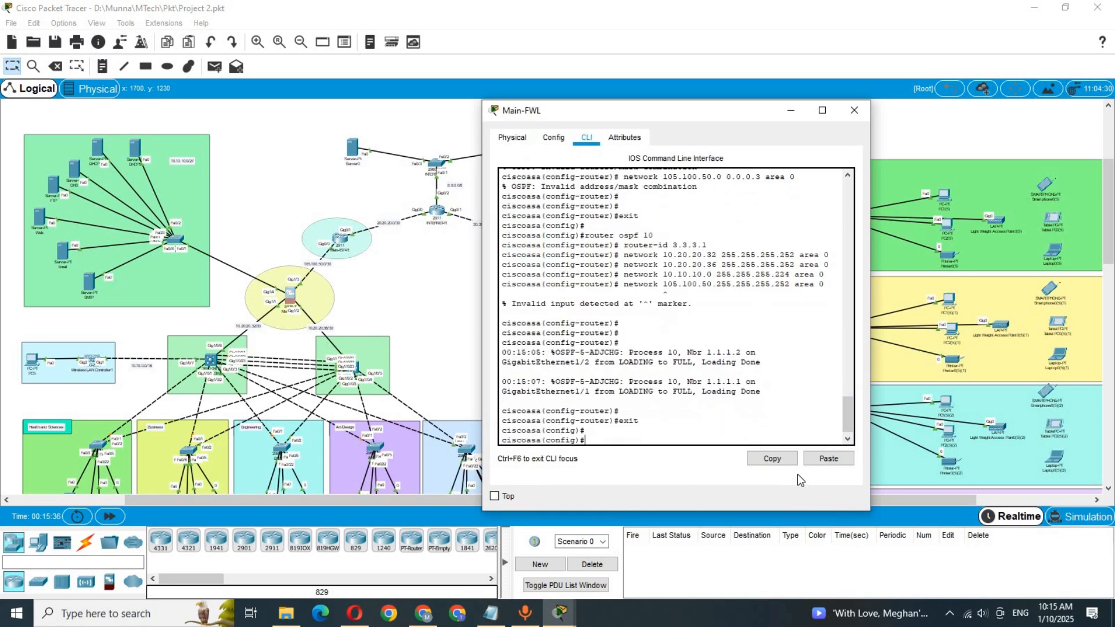
{"action": "left_click", "coordinate": [827, 458]}
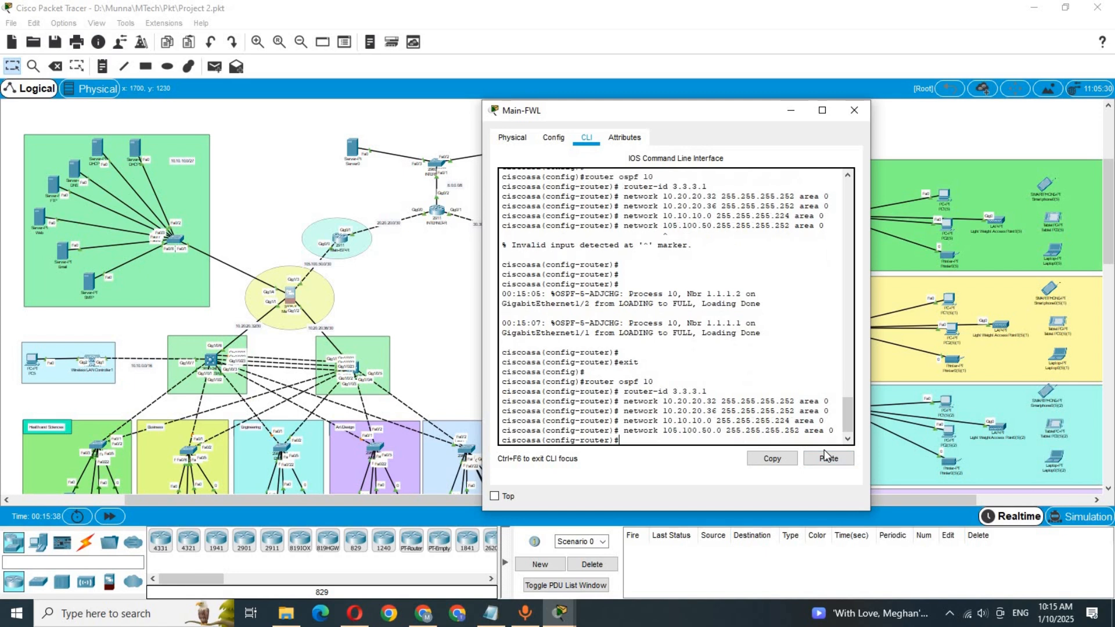
Step: Return Main-FWL to privileged mode and save its configuration with wr mem
{"action": "type", "text": "do w"}
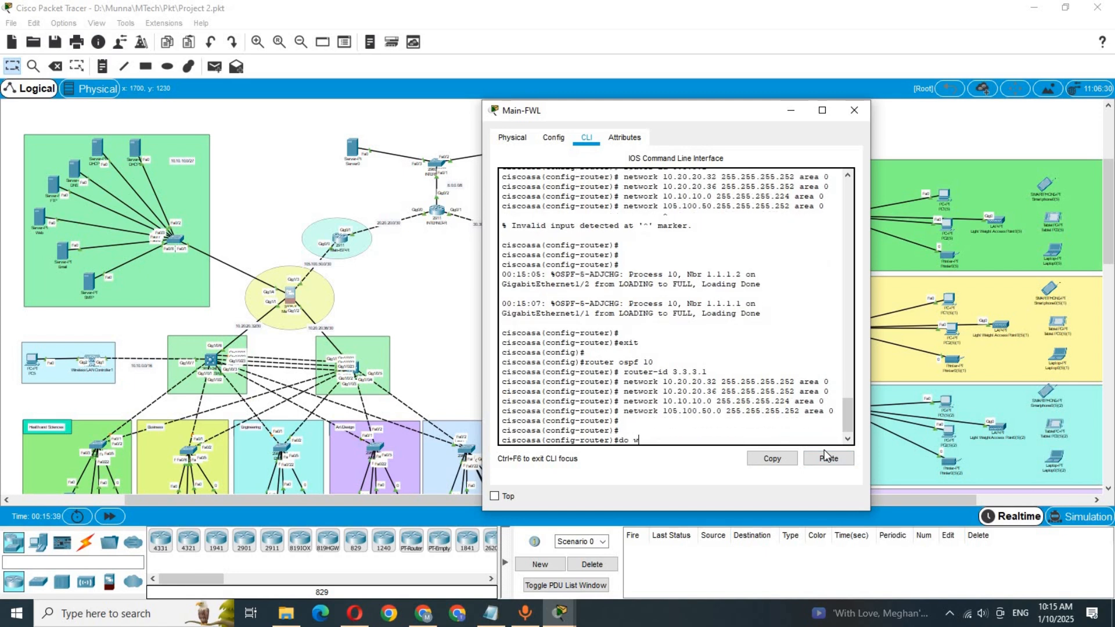
{"action": "type", "text": "r"}
{"action": "key", "text": "Return"}
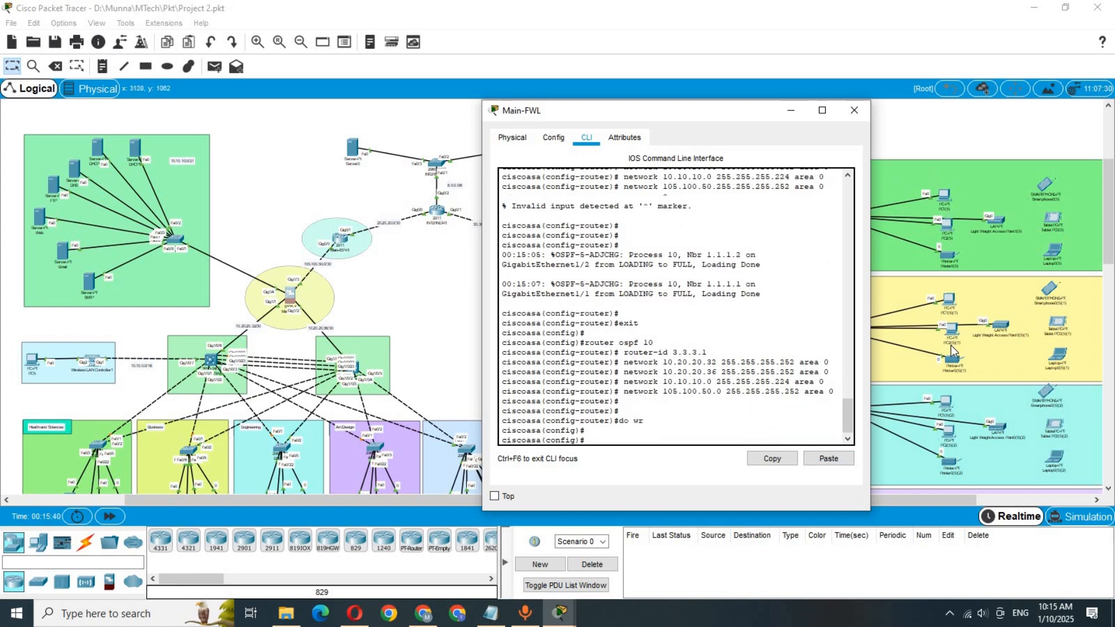
{"action": "type", "text": "exit"}
{"action": "key", "text": "Return"}
{"action": "key", "text": "Return"}
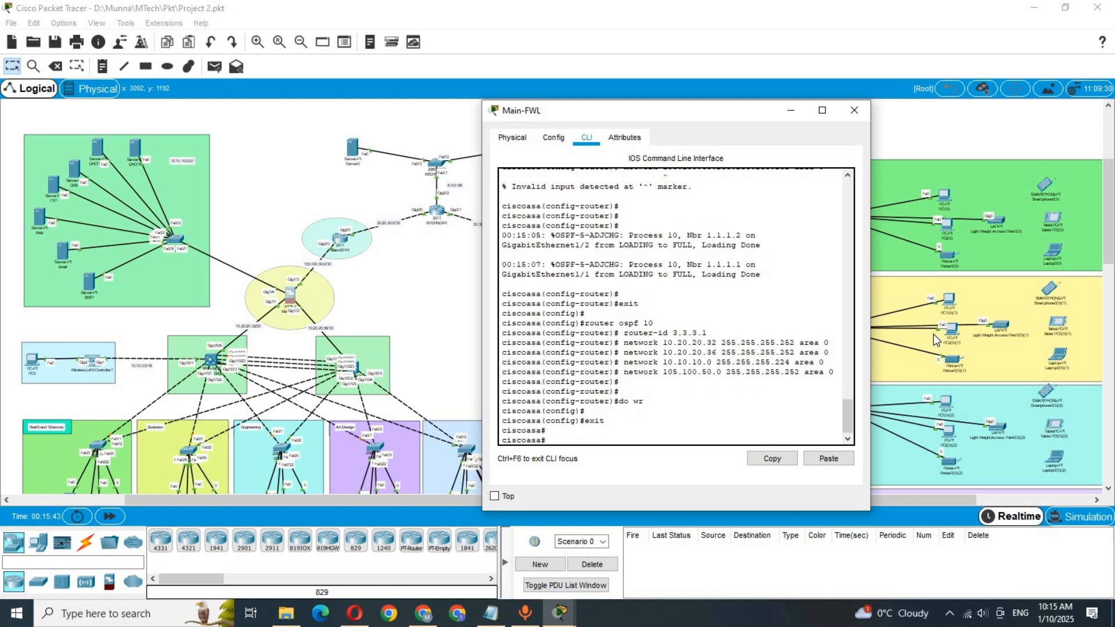
{"action": "type", "text": "wr mem"}
{"action": "key", "text": "Return"}
{"action": "key", "text": "Return"}
{"action": "key", "text": "Return"}
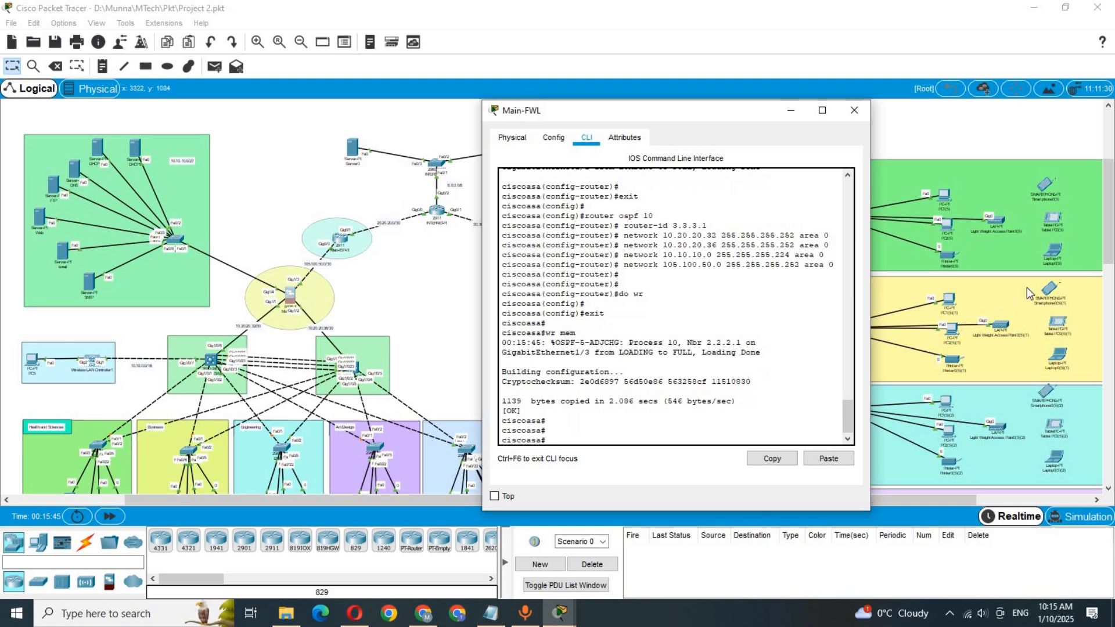
{"action": "left_click", "coordinate": [410, 301]}
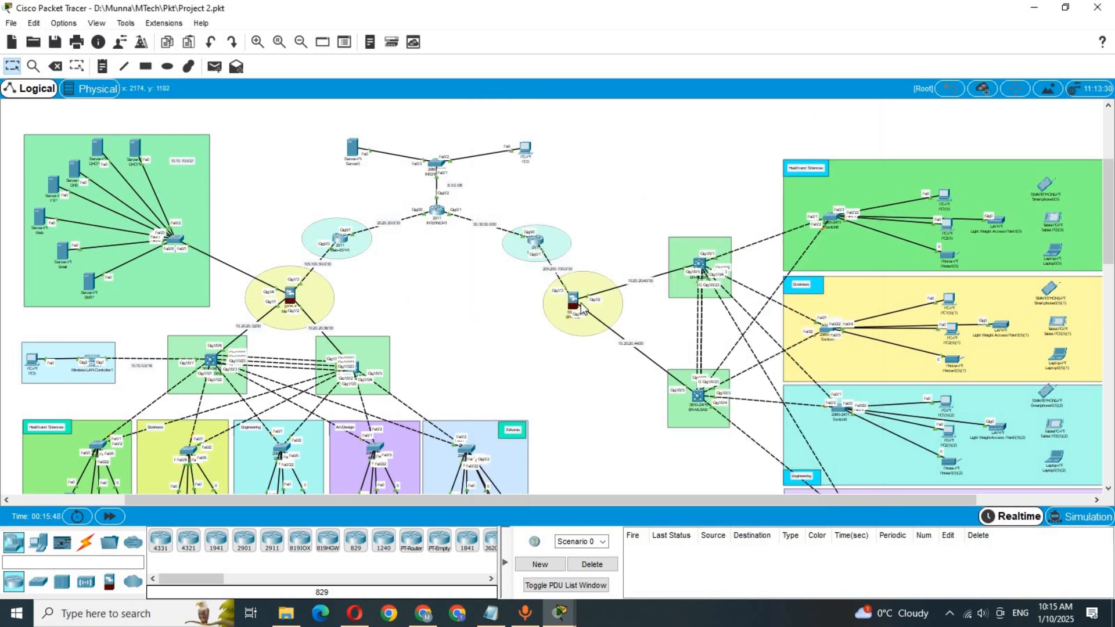
Step: Replace the address on the Notepad block's last network line with 205.200.100.0, copied from the branch firewall-to-ISP link label
{"action": "double_click", "coordinate": [559, 270]}
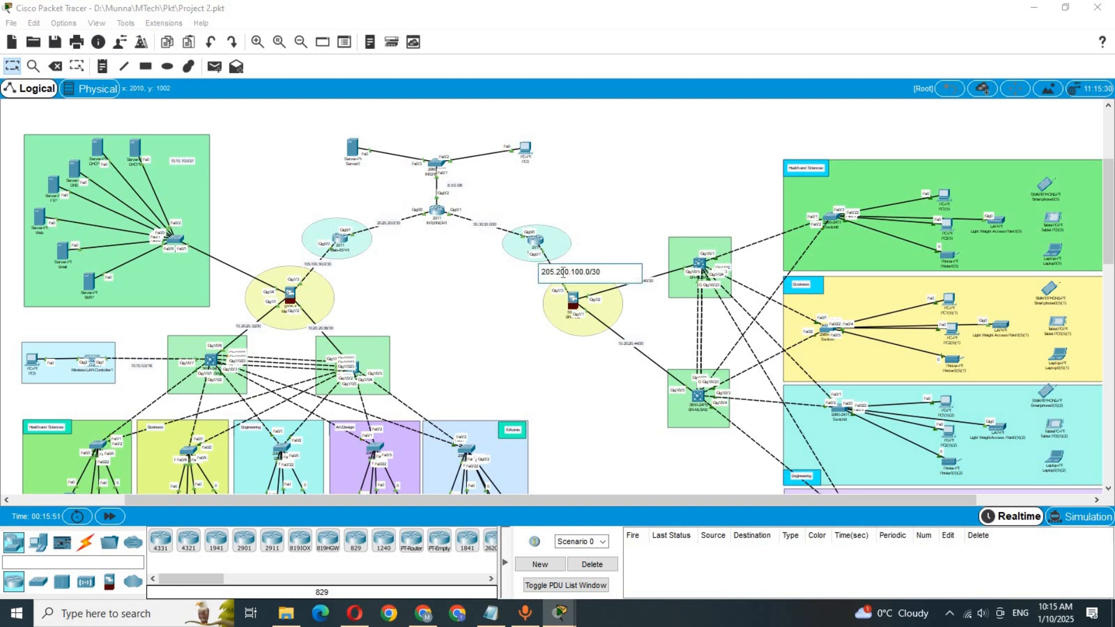
{"action": "double_click", "coordinate": [563, 273]}
{"action": "key", "text": "ctrl+c"}
{"action": "left_click", "coordinate": [491, 612]}
{"action": "left_click_drag", "start_coordinate": [745, 253], "coordinate": [679, 255]}
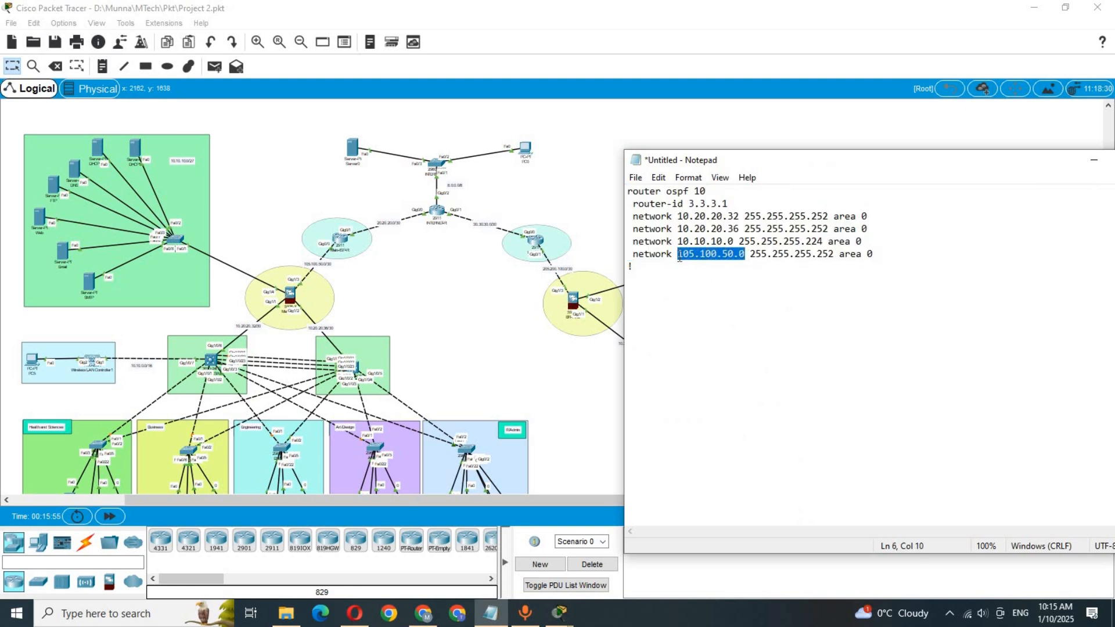
{"action": "key", "text": "ctrl+v"}
Step: Delete the 10.10.10.0 network line and replace 10.20.20.36 with 10.20.20.40, copied from the branch firewall's upper switch link label
{"action": "left_click", "coordinate": [603, 317]}
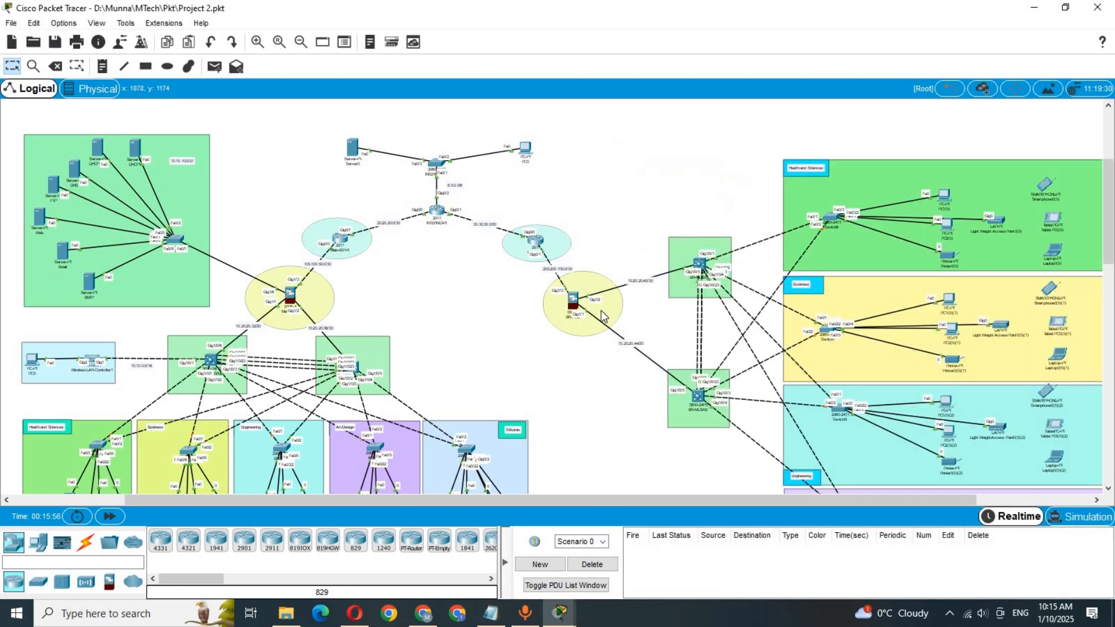
{"action": "double_click", "coordinate": [639, 284]}
{"action": "left_click_drag", "start_coordinate": [667, 283], "coordinate": [629, 284]}
{"action": "key", "text": "ctrl+c"}
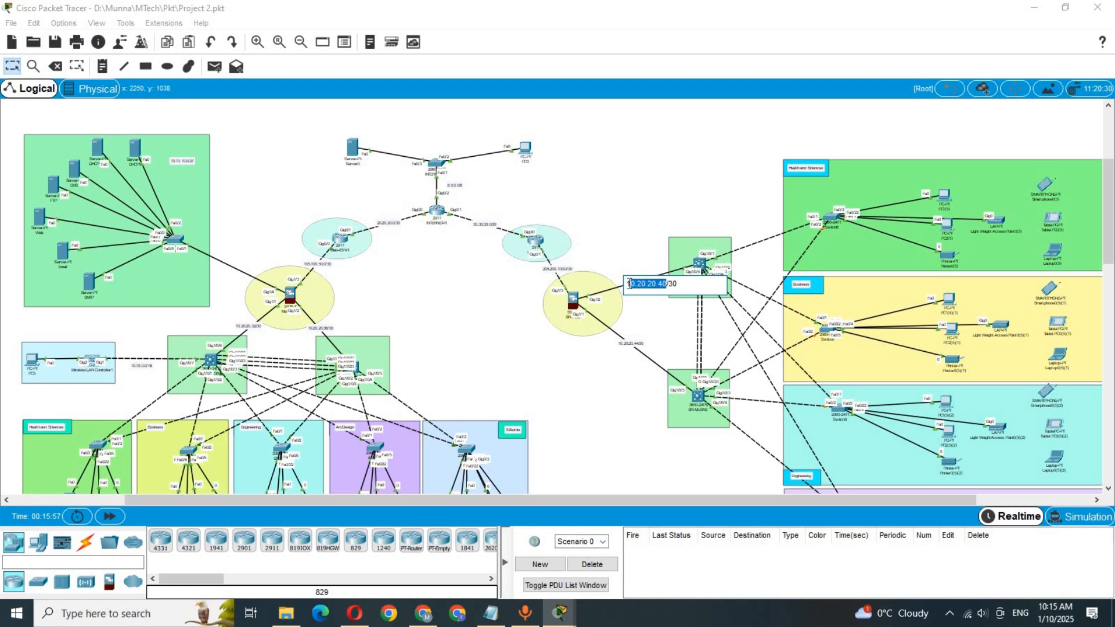
{"action": "left_click", "coordinate": [491, 613]}
{"action": "left_click", "coordinate": [734, 242]}
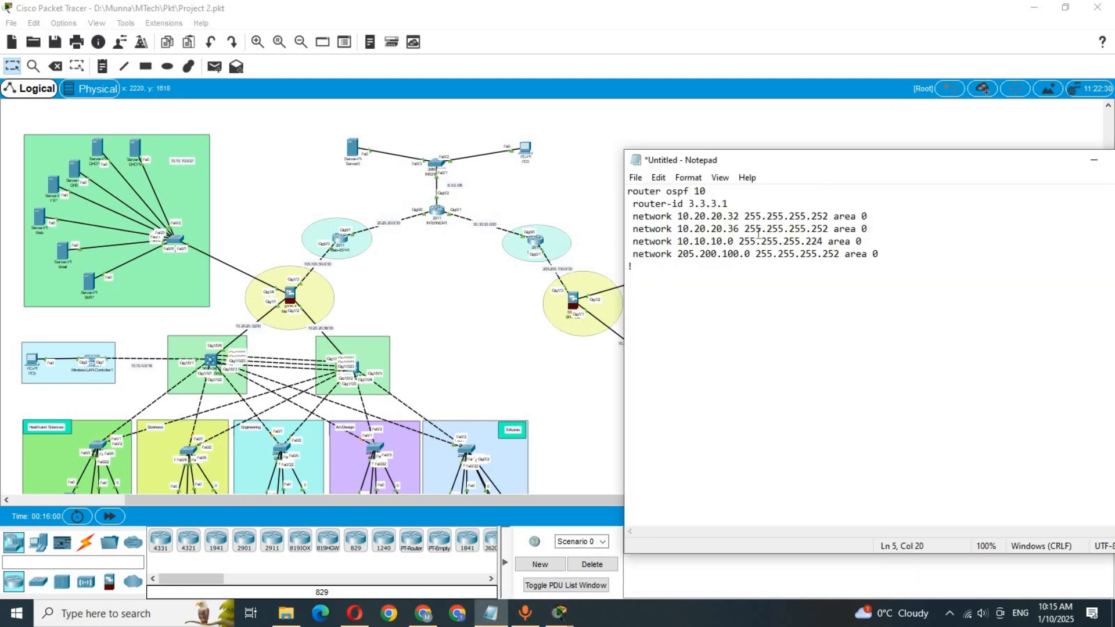
{"action": "left_click_drag", "start_coordinate": [864, 242], "coordinate": [626, 243]}
{"action": "key", "text": "BackSpace"}
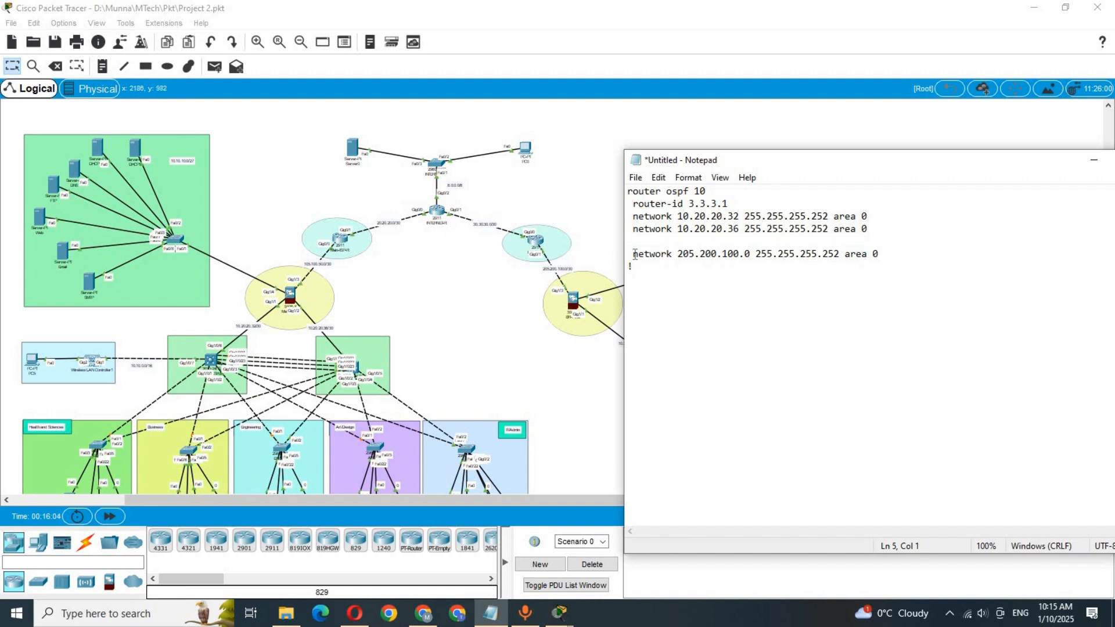
{"action": "key", "text": "BackSpace"}
{"action": "left_click_drag", "start_coordinate": [736, 230], "coordinate": [680, 228]}
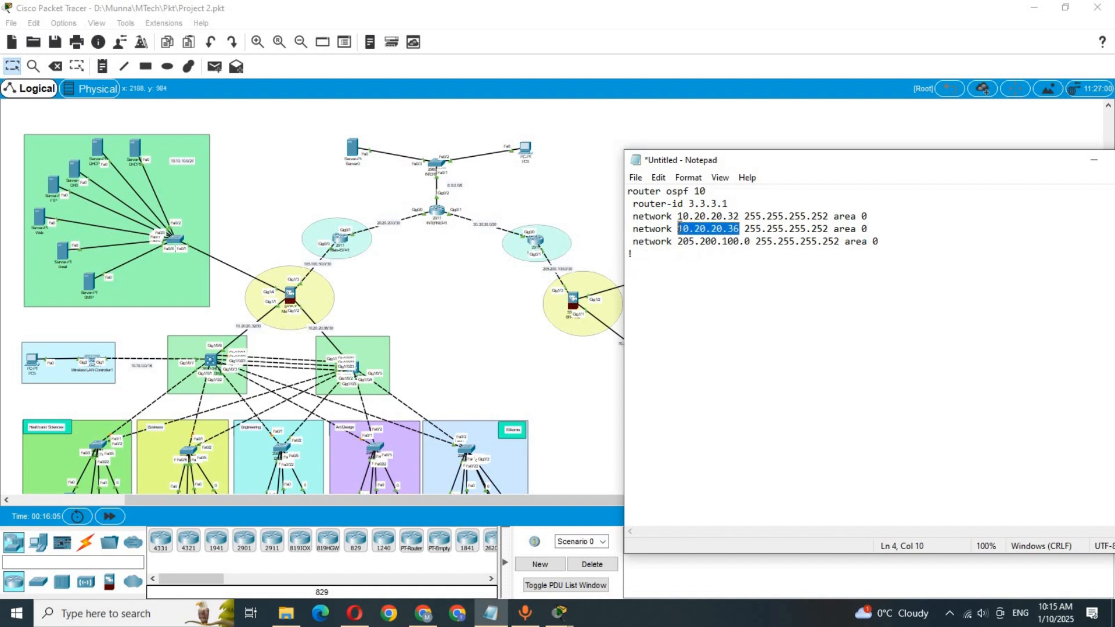
{"action": "key", "text": "ctrl+v"}
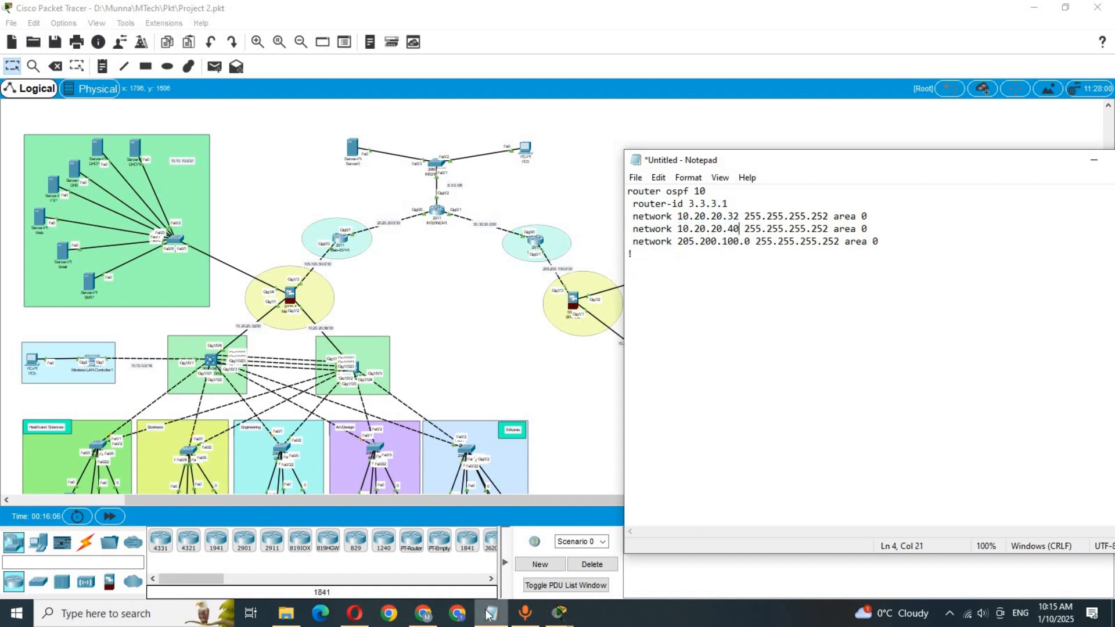
Step: Replace 10.20.20.32 on the first network line with 10.20.20.44, copied from the branch firewall's lower switch link label
{"action": "left_click", "coordinate": [583, 367]}
{"action": "double_click", "coordinate": [630, 346]}
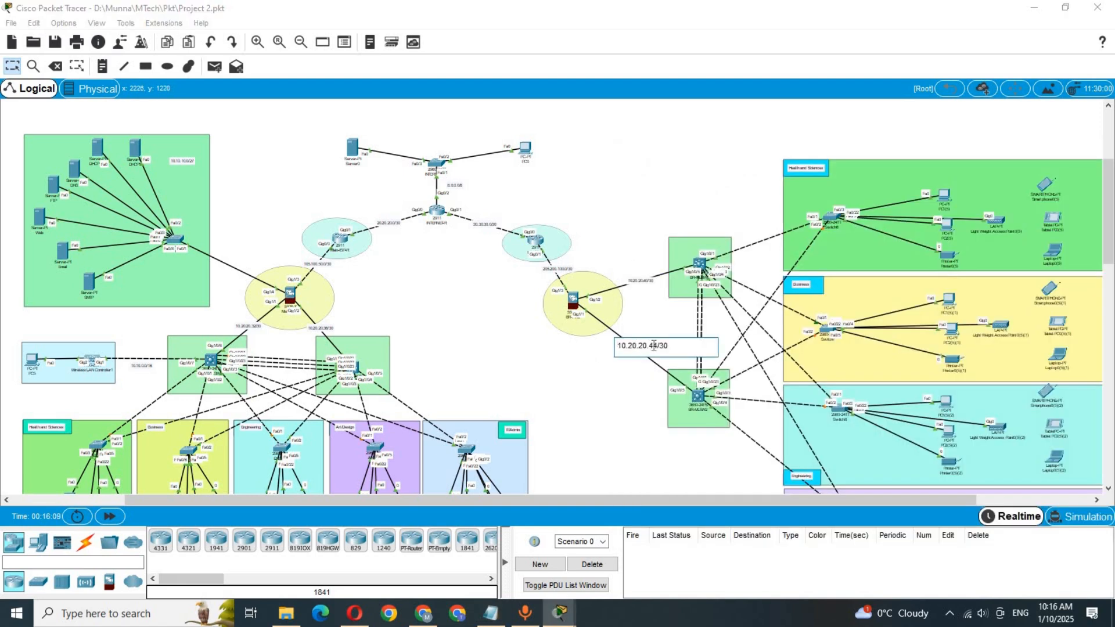
{"action": "left_click_drag", "start_coordinate": [656, 347], "coordinate": [617, 346]}
{"action": "key", "text": "ctrl+c"}
{"action": "left_click", "coordinate": [491, 613]}
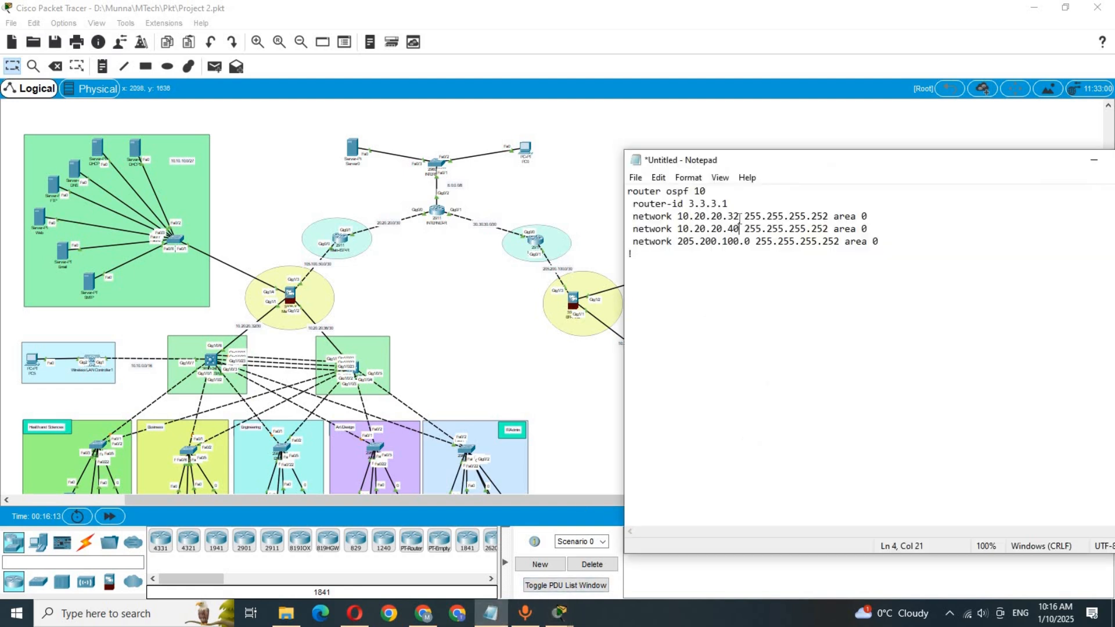
{"action": "left_click_drag", "start_coordinate": [740, 218], "coordinate": [681, 220]}
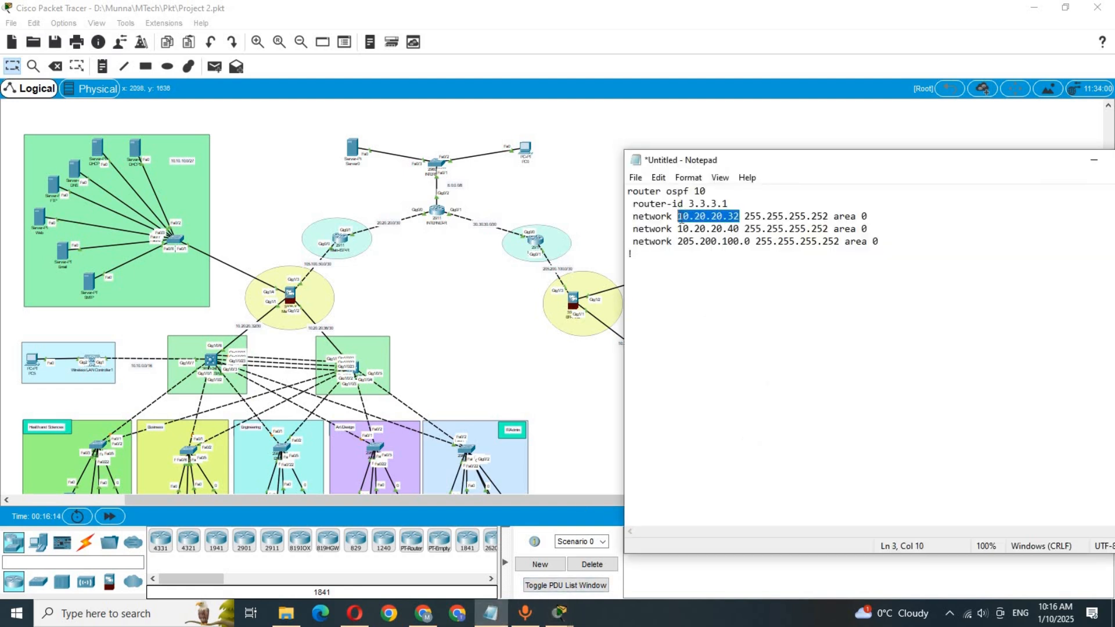
{"action": "key", "text": "ctrl+v"}
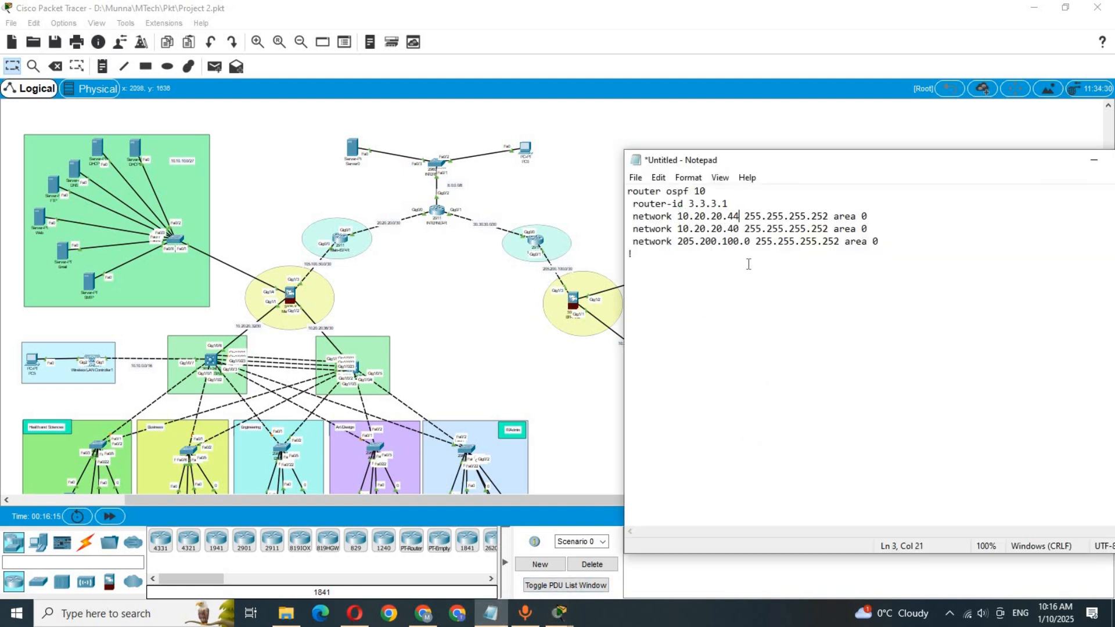
Step: Change the router ID in the Notepad OSPF block to 3.3.3.2
{"action": "left_click", "coordinate": [895, 242]}
{"action": "left_click_drag", "start_coordinate": [731, 204], "coordinate": [722, 203]}
{"action": "type", "text": "2"}
Step: Copy the edited OSPF 10 block from Notepad and apply it on BR-FWL from global configuration mode
{"action": "left_click_drag", "start_coordinate": [892, 242], "coordinate": [622, 193]}
{"action": "key", "text": "ctrl+c"}
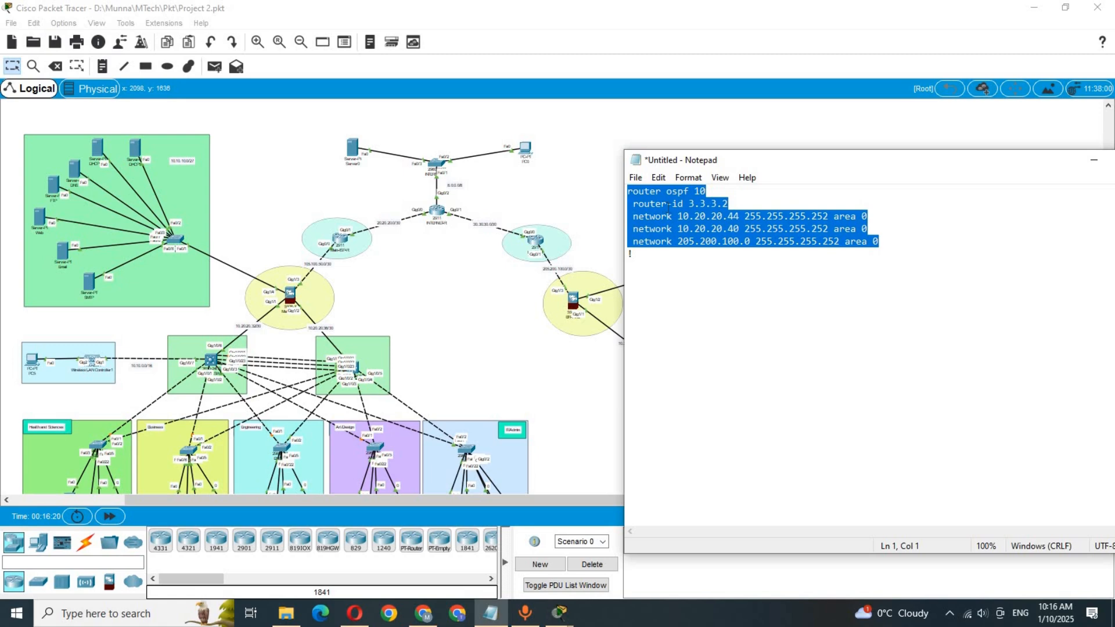
{"action": "left_click", "coordinate": [609, 221]}
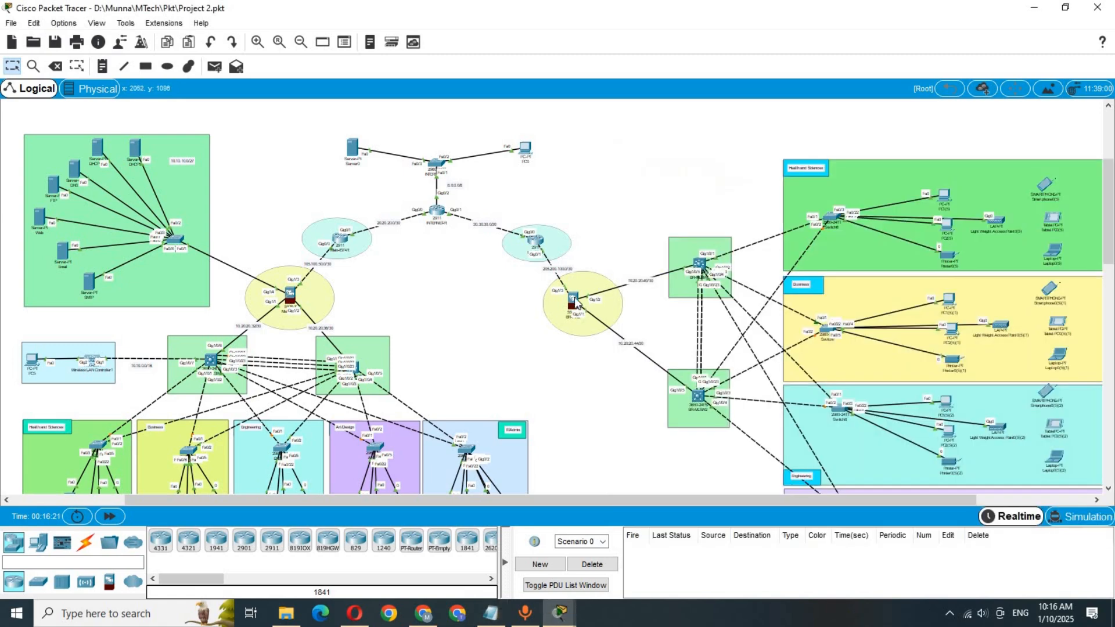
{"action": "mouse_move", "coordinate": [575, 303]}
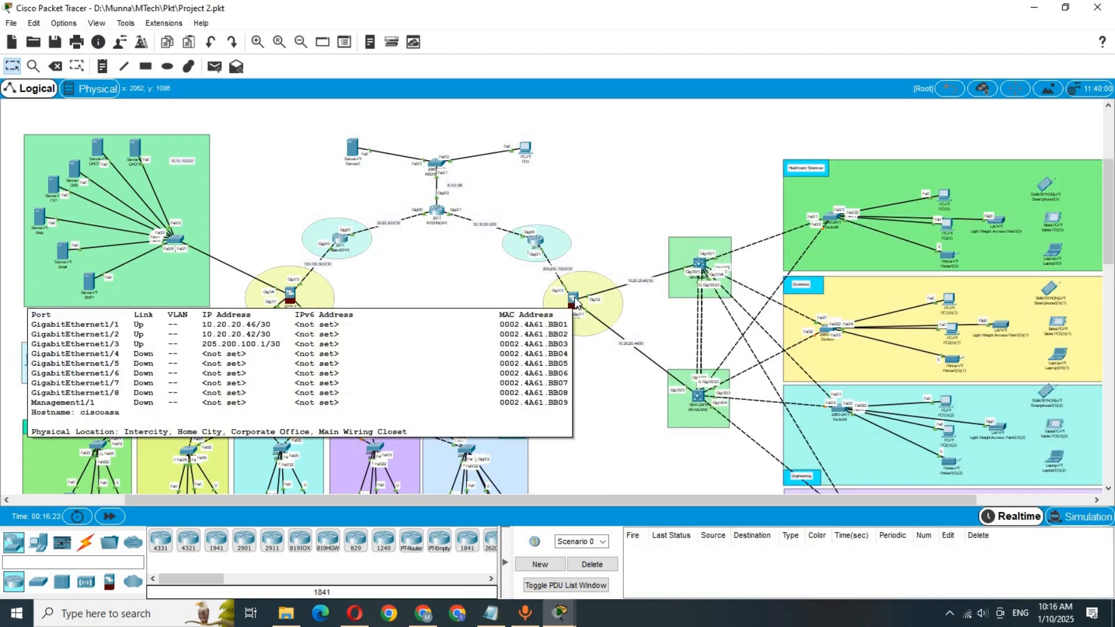
{"action": "left_click", "coordinate": [575, 302]}
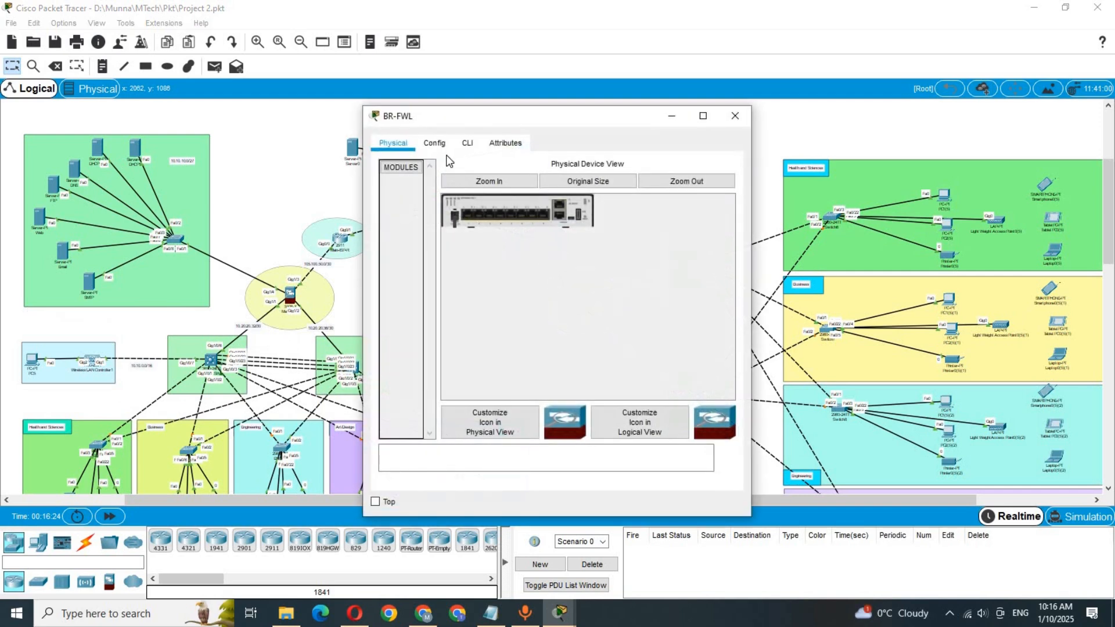
{"action": "left_click", "coordinate": [442, 150]}
{"action": "left_click", "coordinate": [424, 287]}
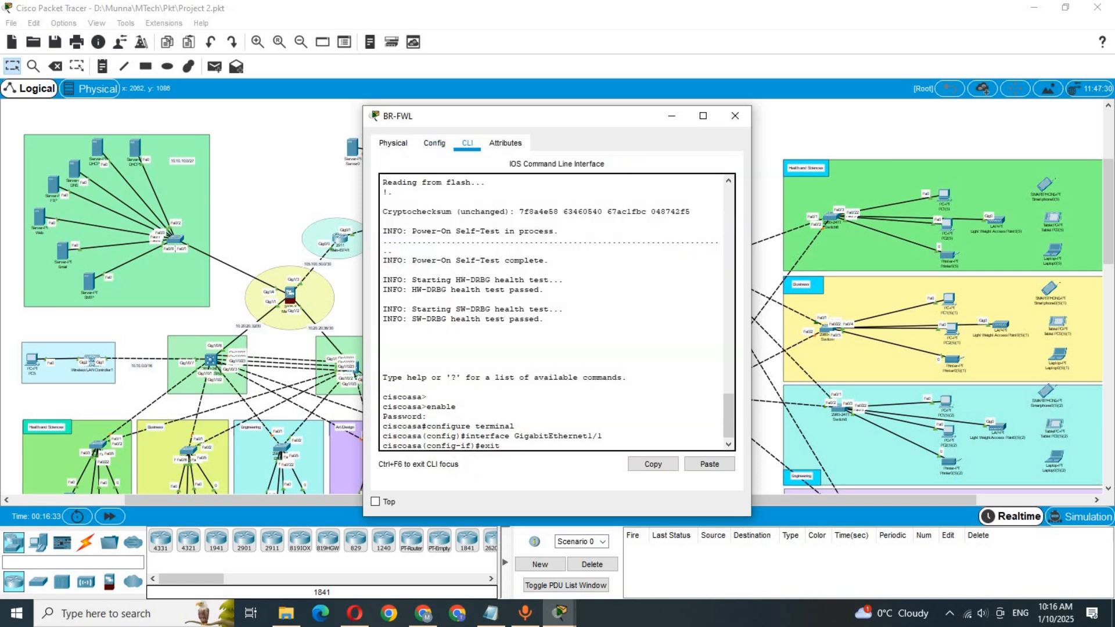
{"action": "key", "text": "Return"}
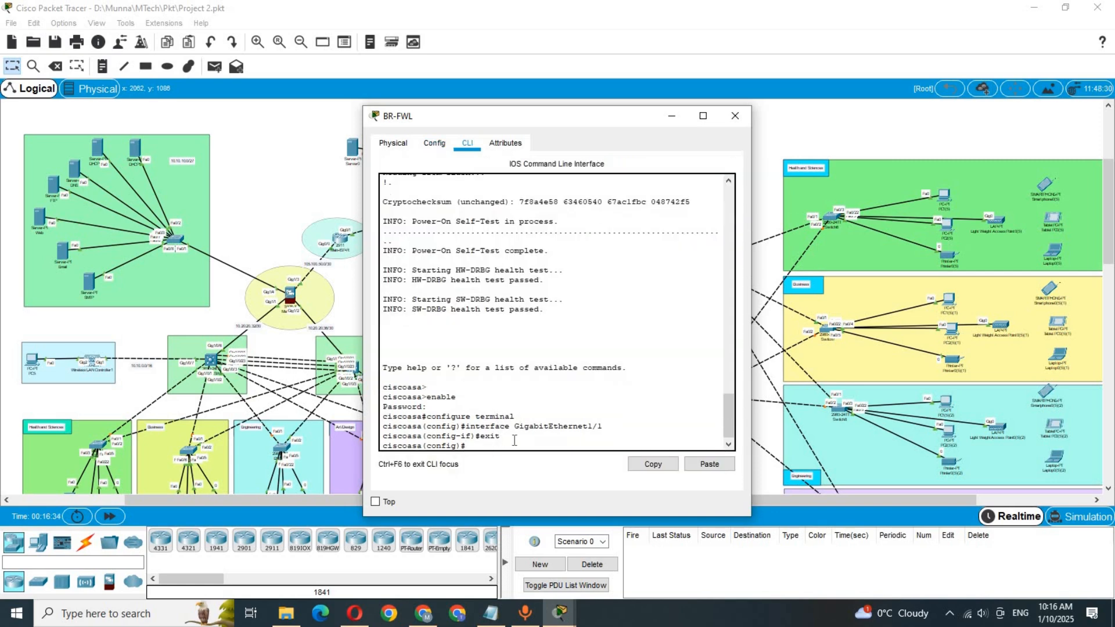
{"action": "left_click", "coordinate": [710, 464]}
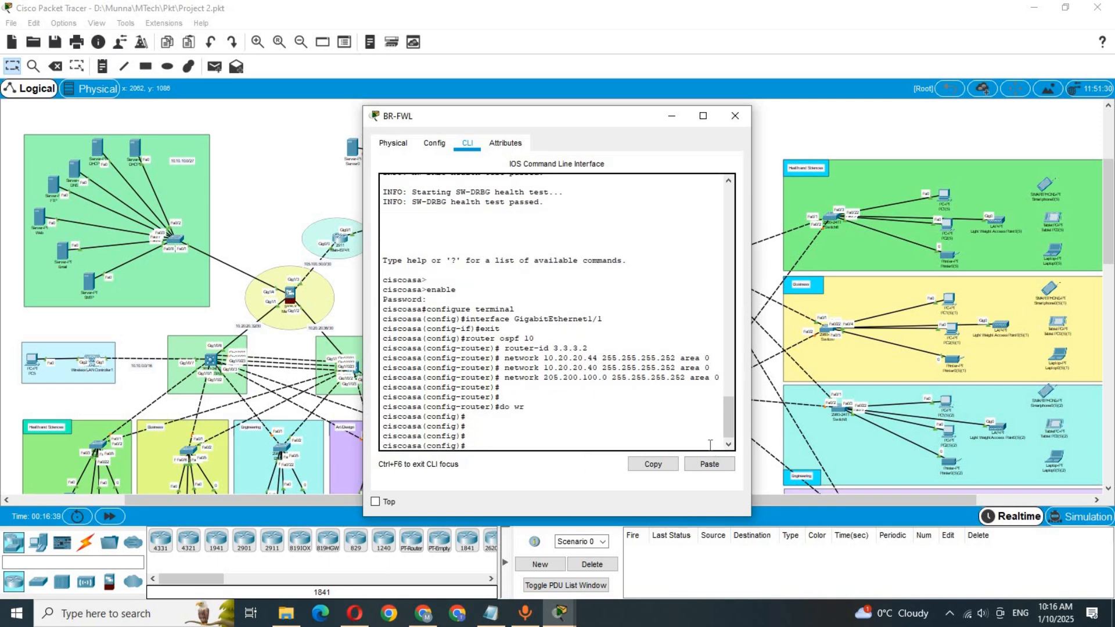
Step: Return BR-FWL to privileged mode and save its configuration with wr mem
{"action": "type", "text": "exit"}
{"action": "key", "text": "Return"}
{"action": "key", "text": "Return"}
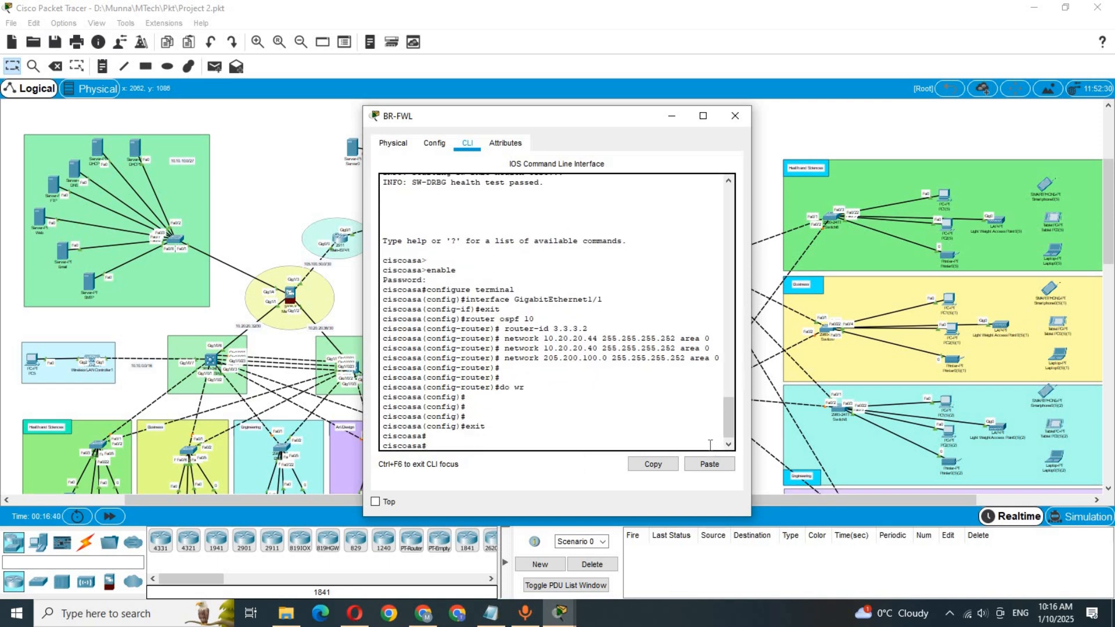
{"action": "type", "text": "wr me"}
{"action": "key", "text": "Return"}
{"action": "key", "text": "Return"}
{"action": "key", "text": "Return"}
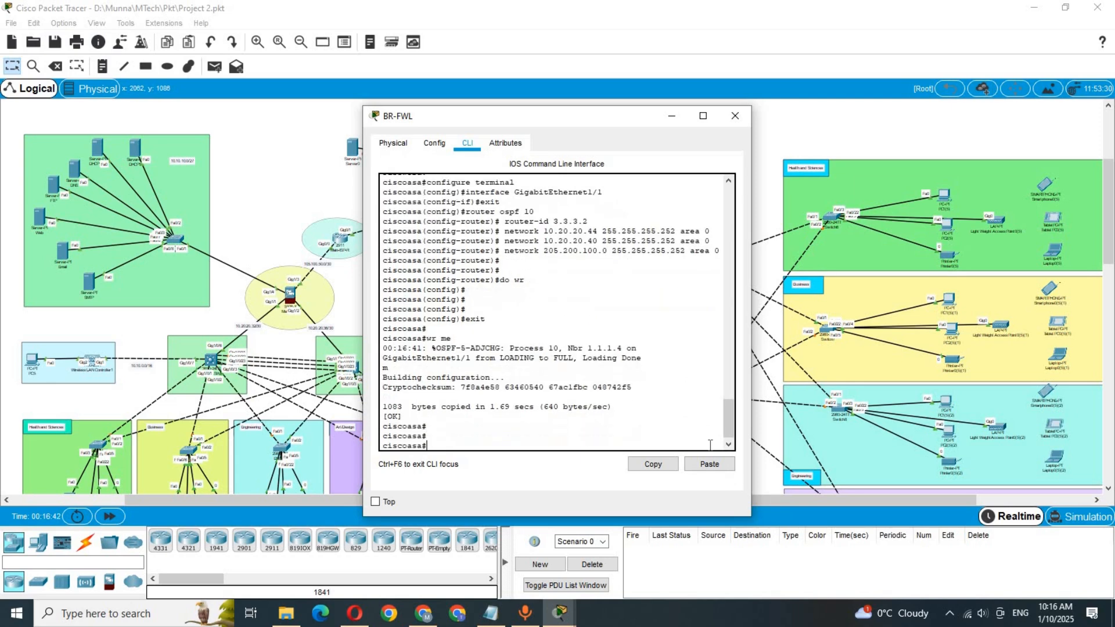
{"action": "left_click", "coordinate": [288, 66]}
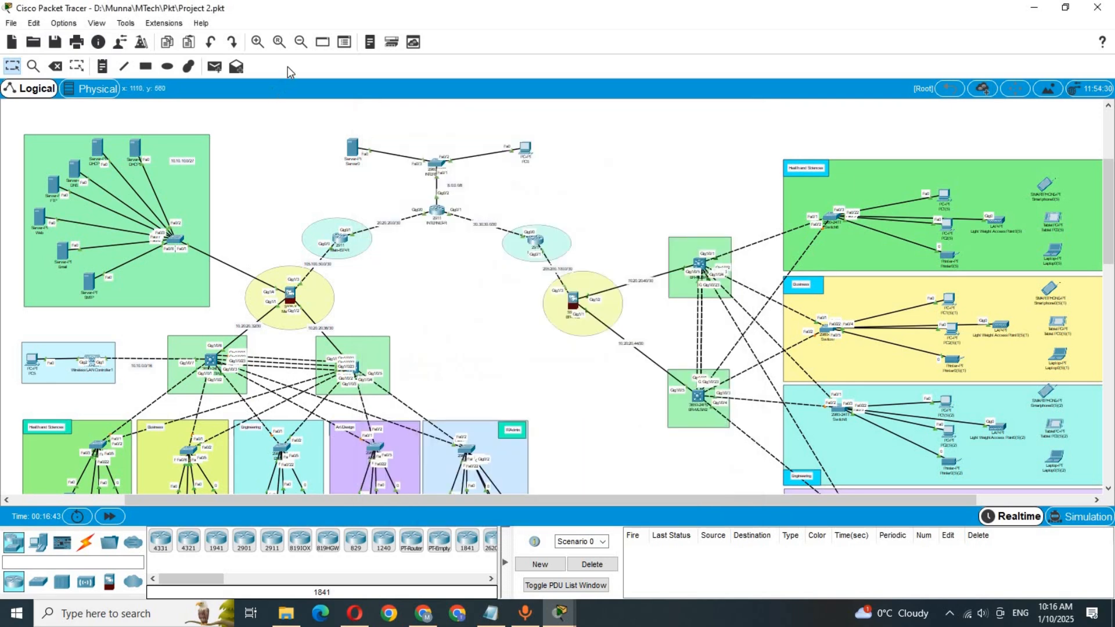
{"action": "left_click", "coordinate": [300, 43]}
{"action": "left_click", "coordinate": [300, 43]}
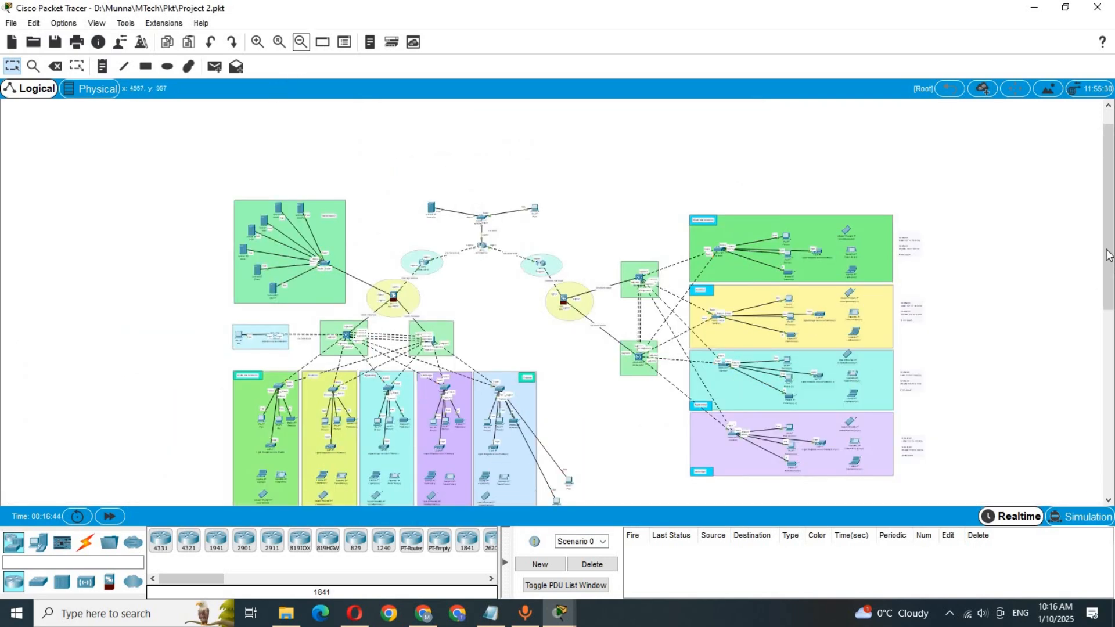